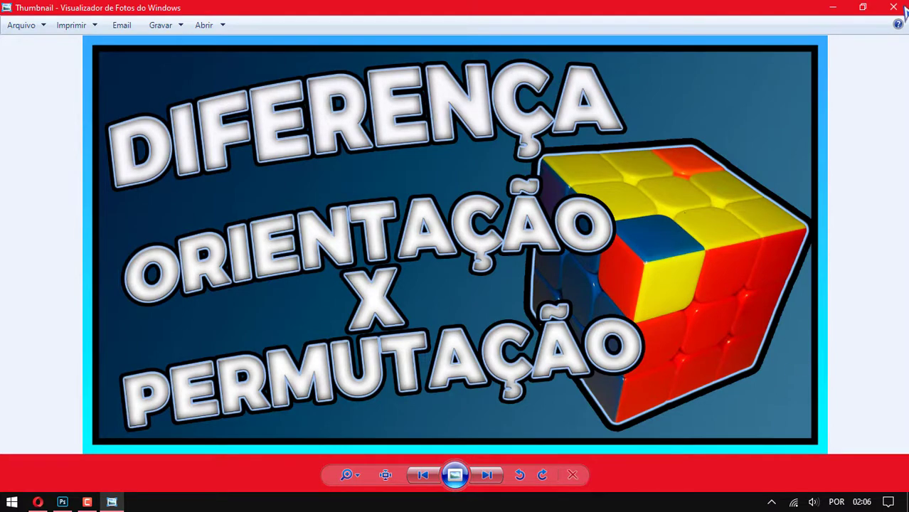
# View the 'Cubo em Fundo Branco' cube photo, then close Windows Photo Viewer
pyautogui.press('Right')
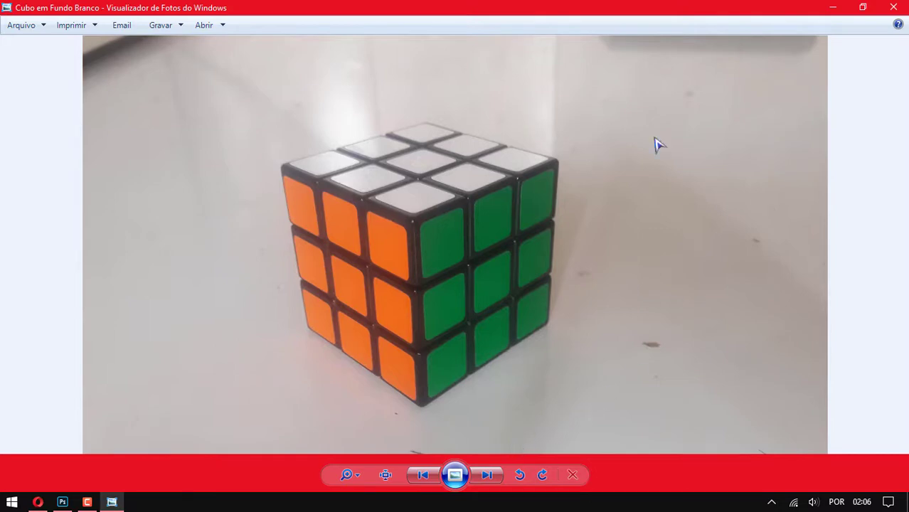
pyautogui.click(894, 8)
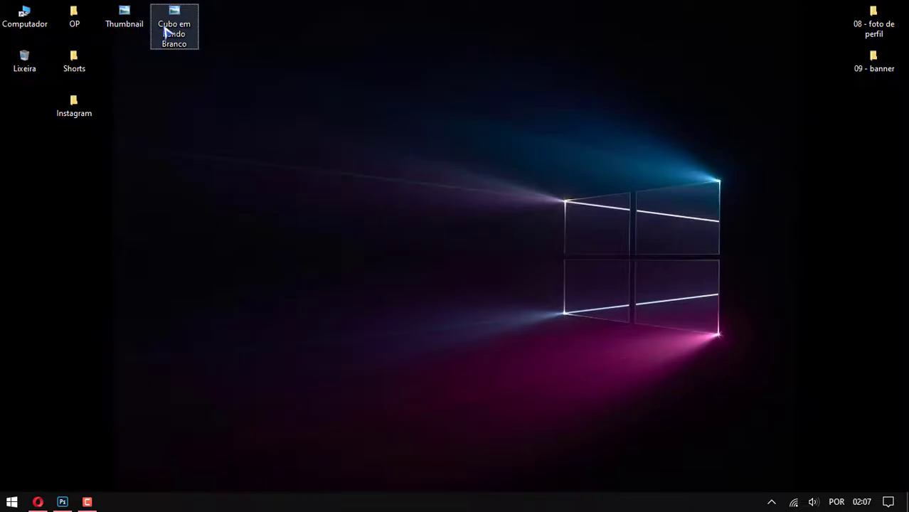
# Cut the cube photo out with remove.bg and download the background-free preview PNG
pyautogui.moveTo(174, 25)
pyautogui.mouseDown()
pyautogui.moveTo(145, 264)
pyautogui.moveTo(427, 266)
pyautogui.mouseUp()
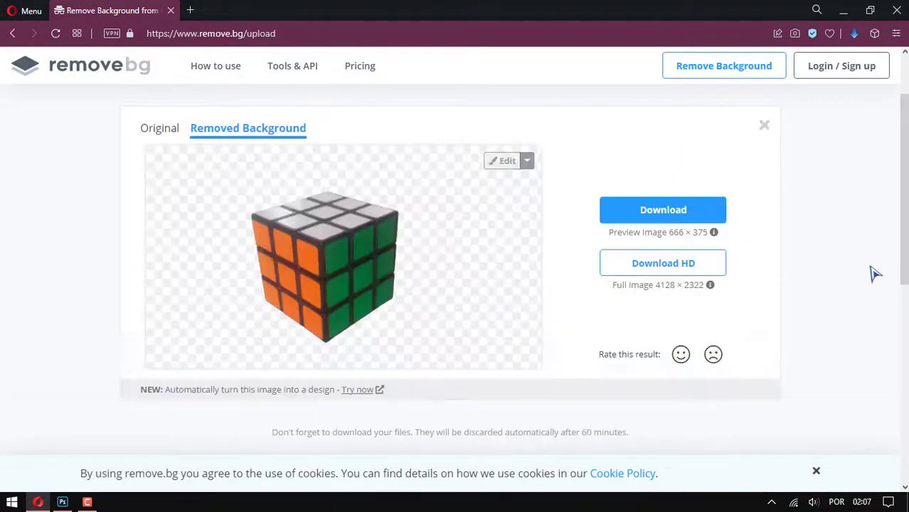
pyautogui.click(704, 211)
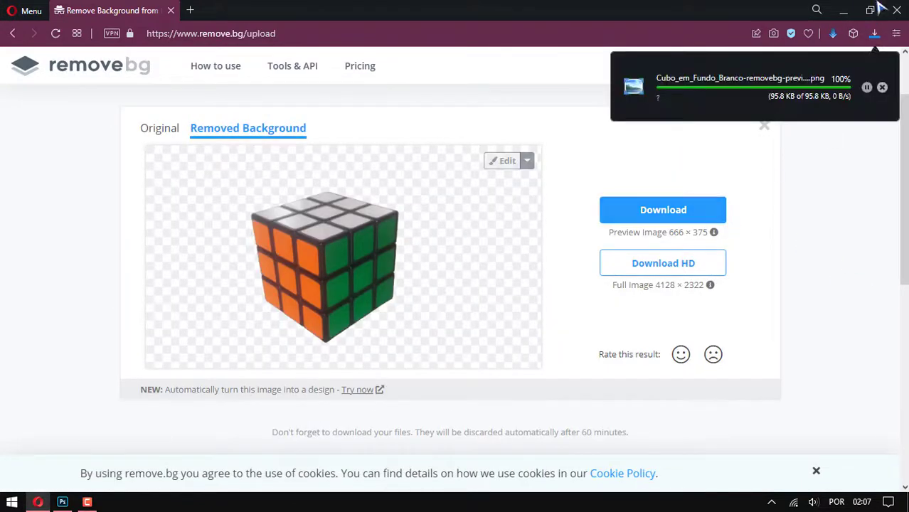
pyautogui.click(711, 80)
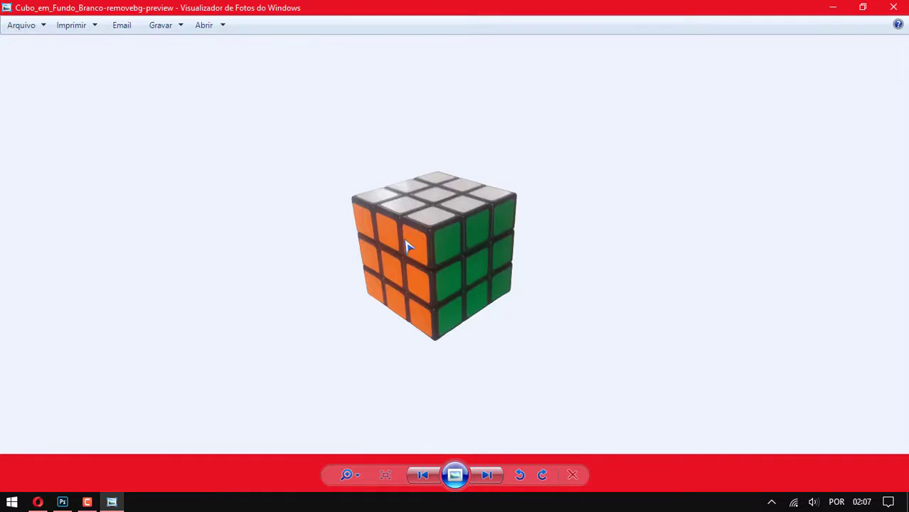
pyautogui.click(893, 9)
pyautogui.click(187, 71)
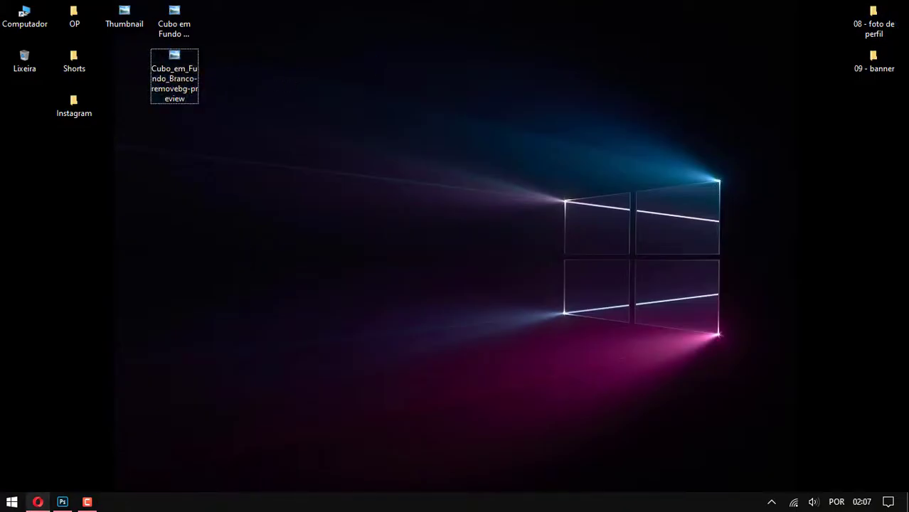
# Create a new white 1920 × 1080 pixel document at 300 ppi resolution
pyautogui.click(62, 502)
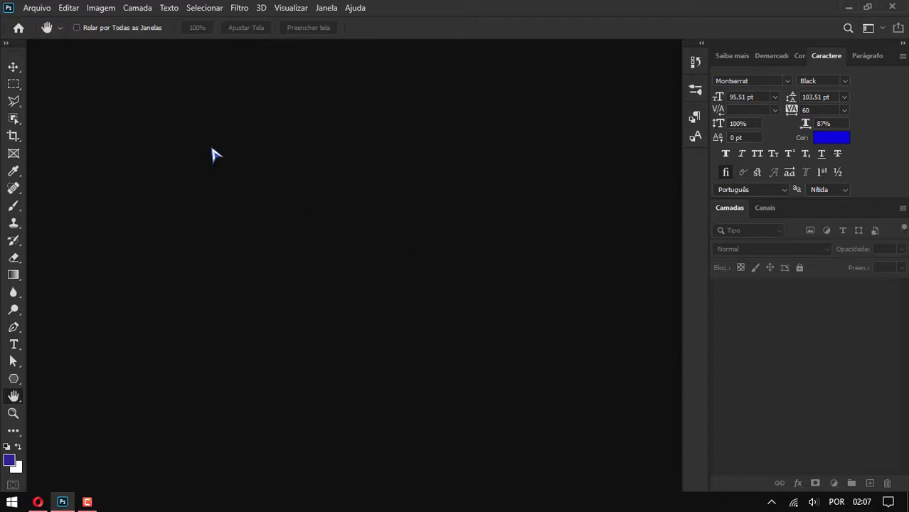
pyautogui.click(37, 10)
pyautogui.click(40, 22)
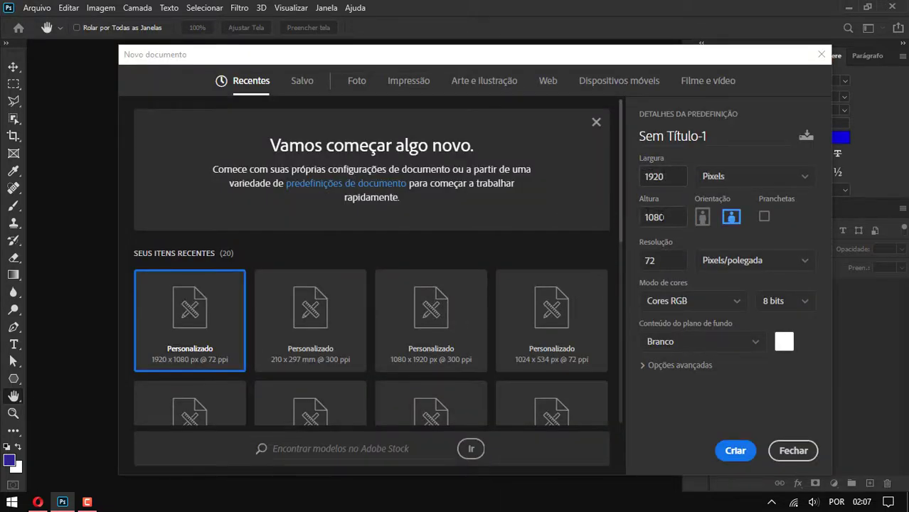
pyautogui.click(738, 185)
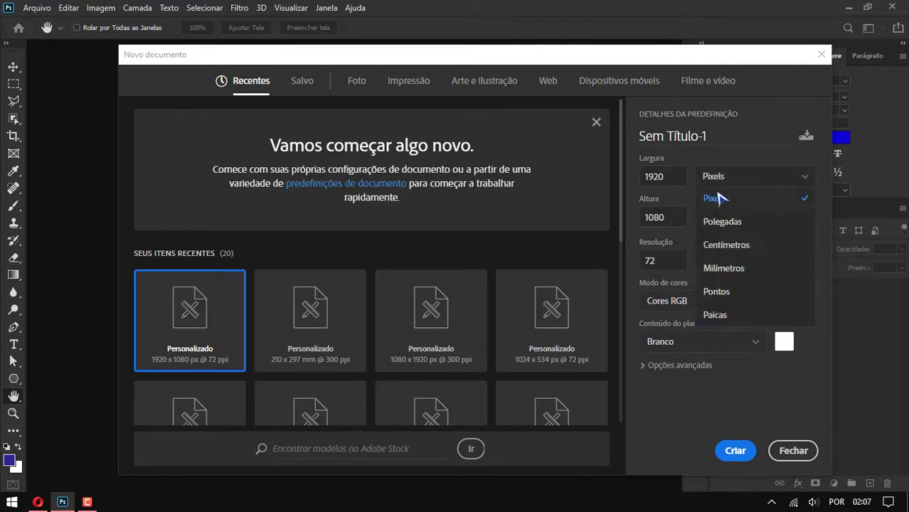
pyautogui.click(730, 155)
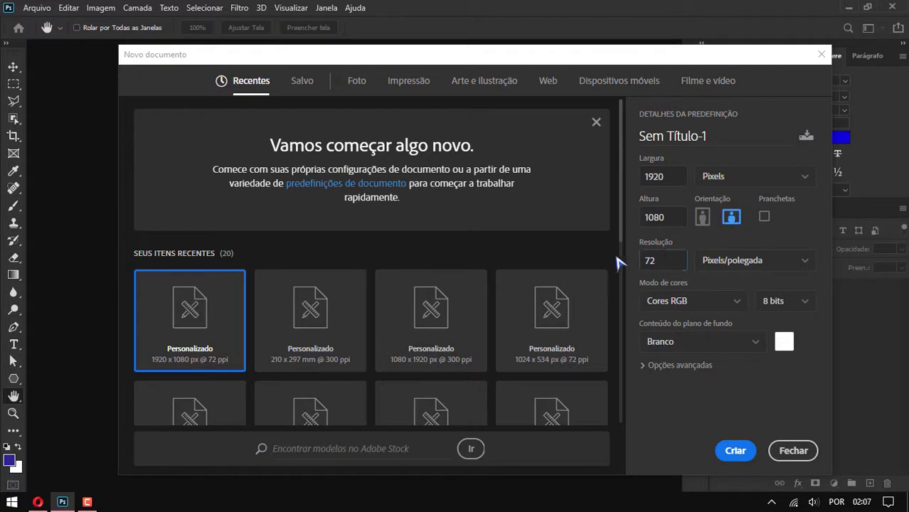
pyautogui.press('Tab')
pyautogui.write('300')
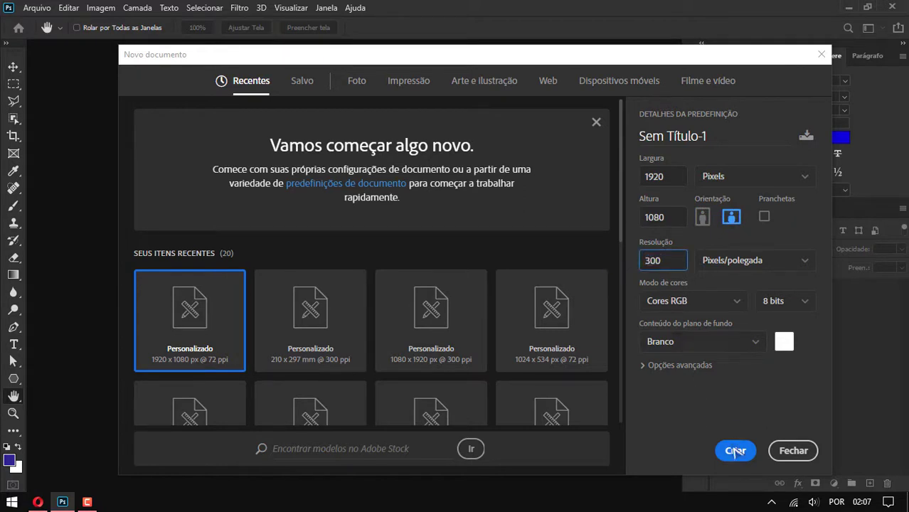
pyautogui.click(735, 450)
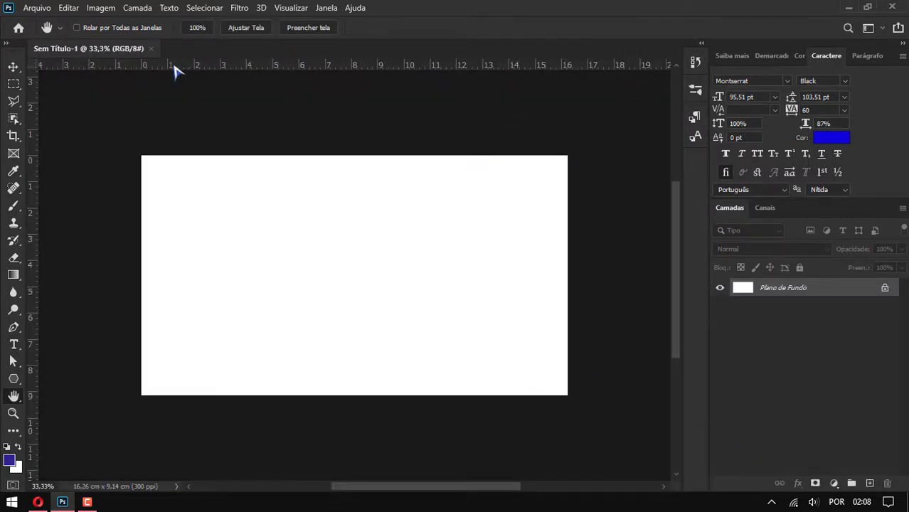
# Turn on the rulers from the Visualizar menu
pyautogui.click(290, 8)
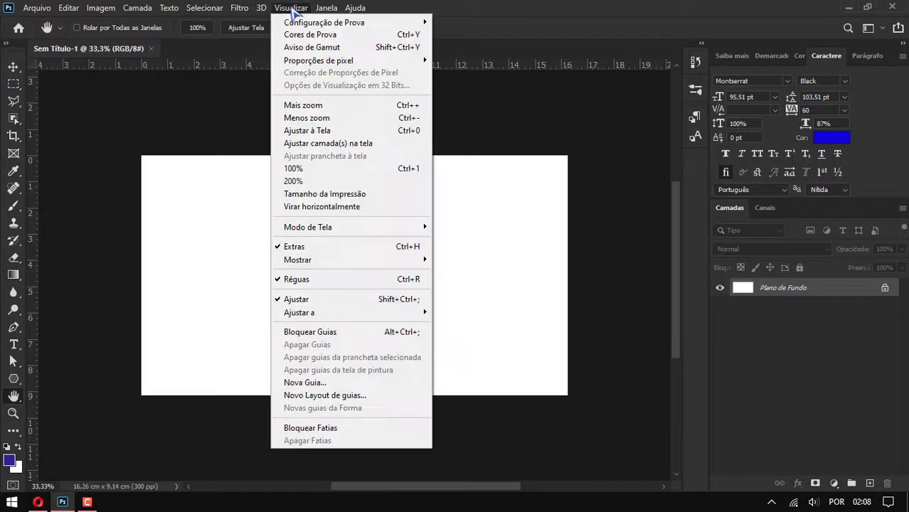
pyautogui.click(321, 276)
pyautogui.click(291, 9)
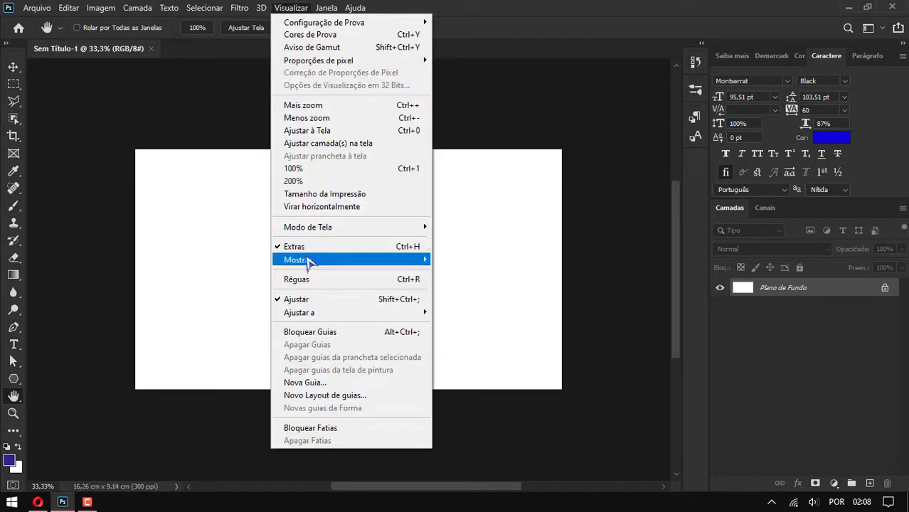
pyautogui.click(306, 281)
# Drag guides onto the canvas's top, bottom, left and right edges
pyautogui.moveTo(294, 68); pyautogui.dragTo(306, 155)
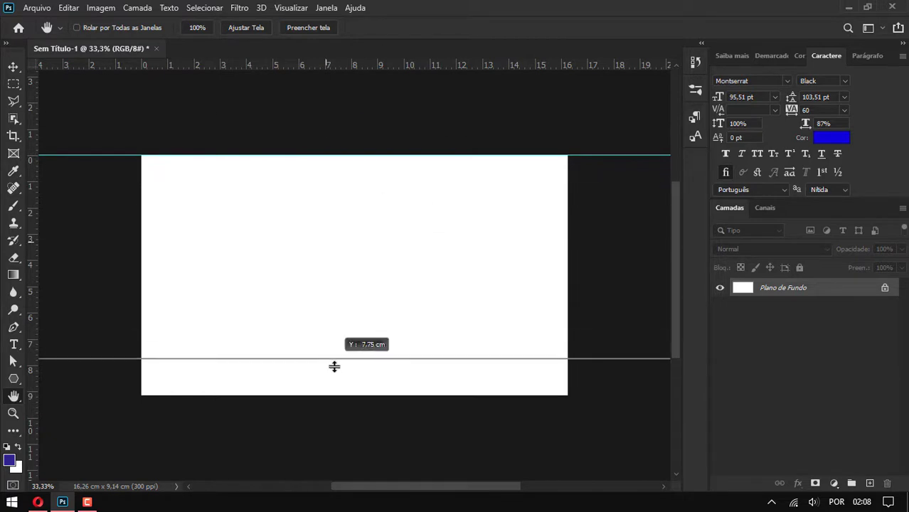
pyautogui.moveTo(327, 67); pyautogui.dragTo(337, 394)
pyautogui.moveTo(32, 334); pyautogui.dragTo(141, 319)
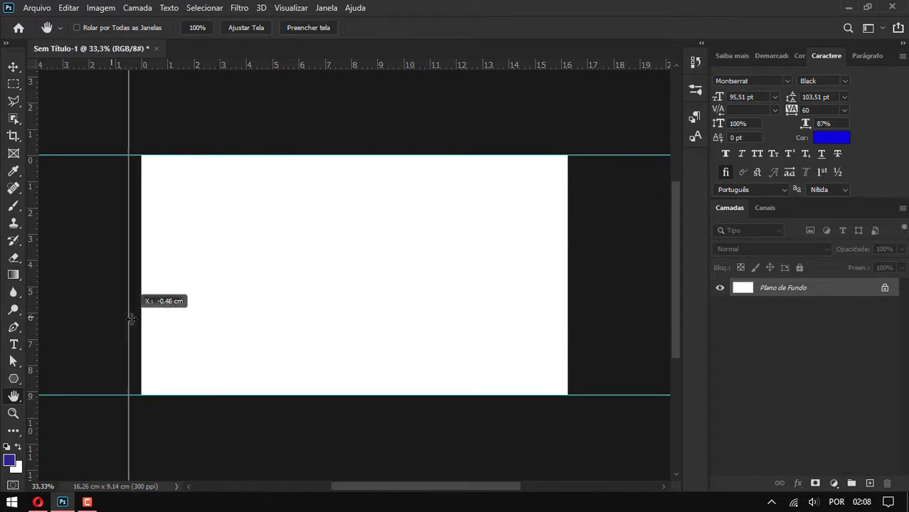
pyautogui.moveTo(33, 321); pyautogui.dragTo(568, 278)
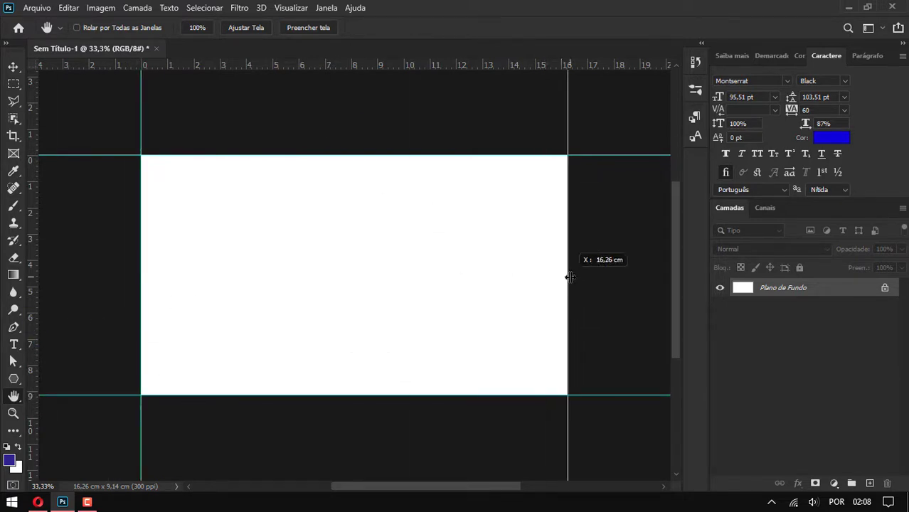
# Enable 'Aplicar Zoom com o Botão de Rolagem do Mouse' in the Ferramentas preferences
pyautogui.click(71, 10)
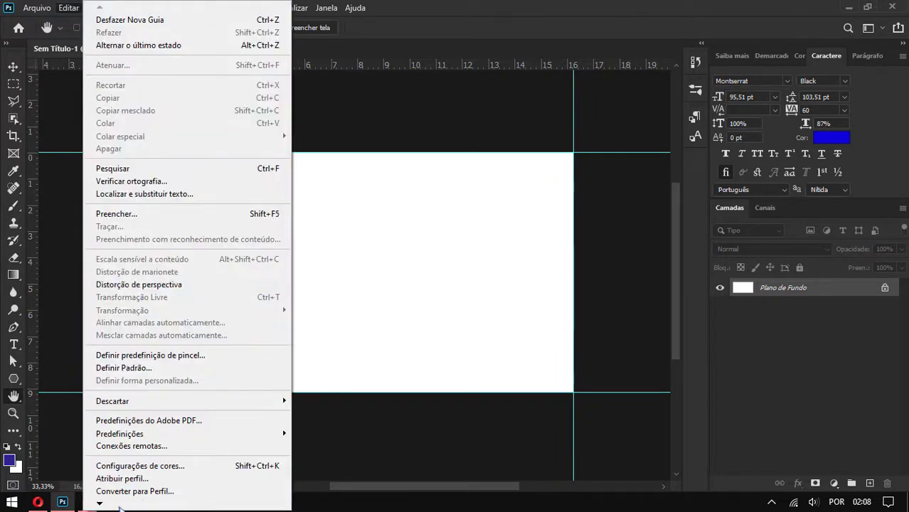
pyautogui.moveTo(117, 492)
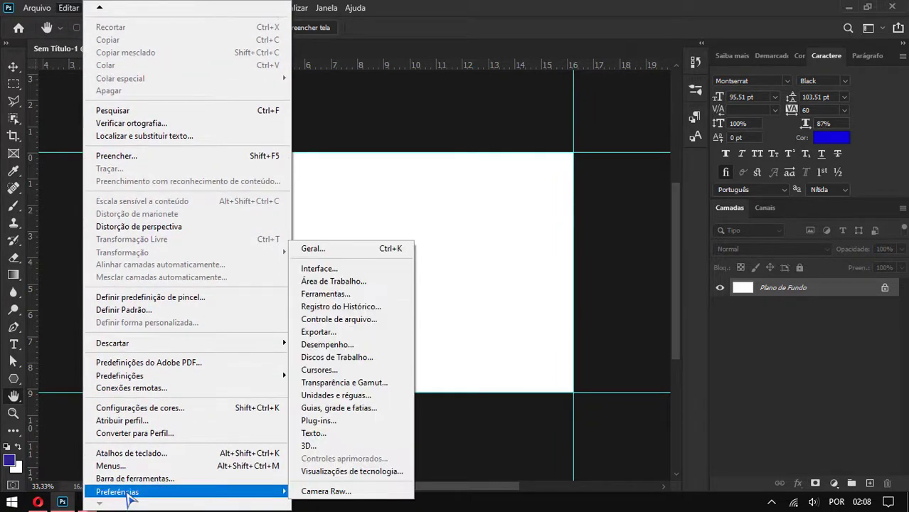
pyautogui.click(332, 296)
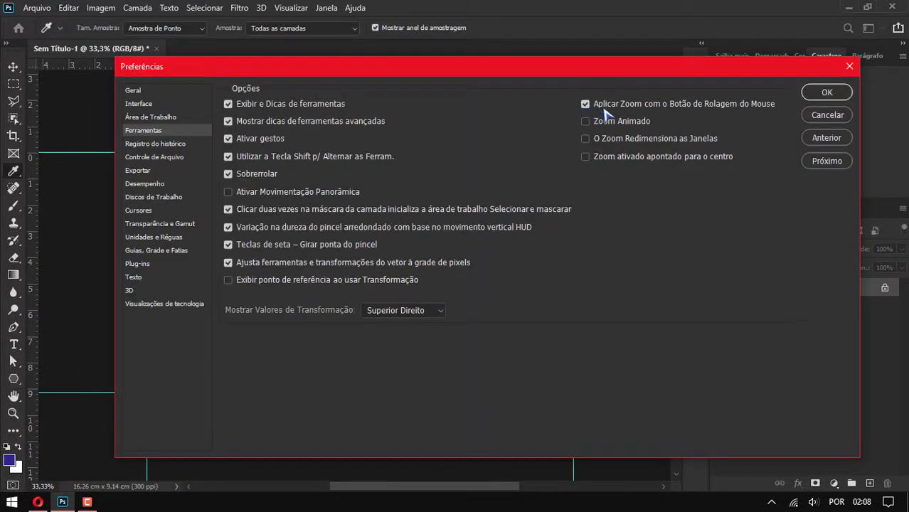
pyautogui.click(826, 92)
# Test zooming the canvas in and out with the mouse wheel
pyautogui.press('h')
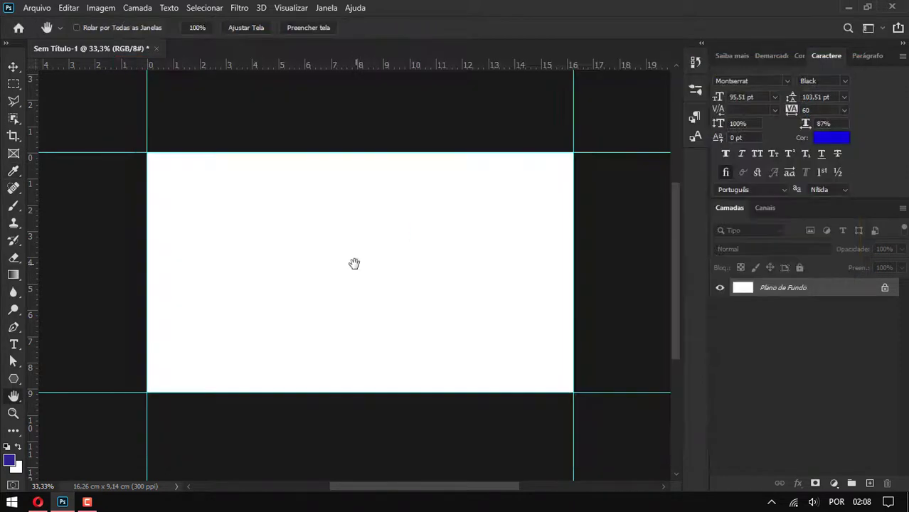
pyautogui.scroll(-2, 354, 264)
pyautogui.scroll(2, 354, 264)
pyautogui.scroll(-2, 354, 263)
pyautogui.scroll(2, 355, 264)
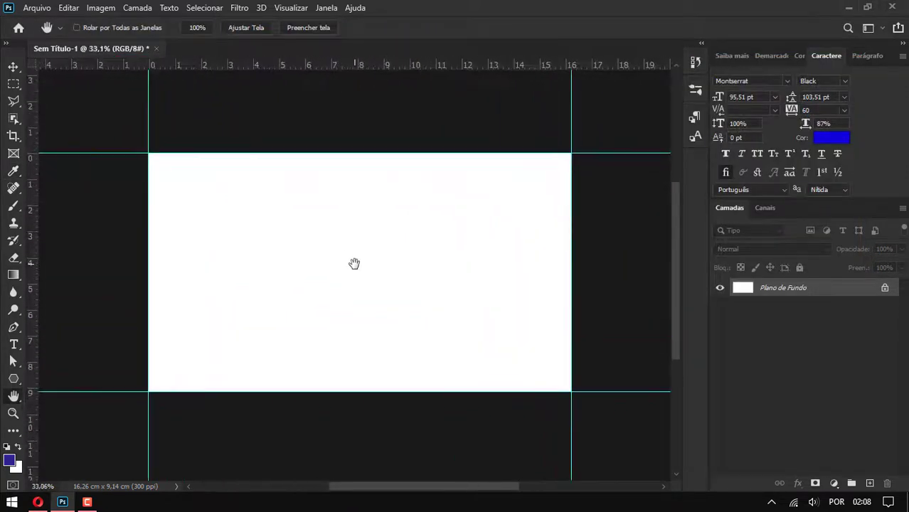
pyautogui.scroll(1, 354, 264)
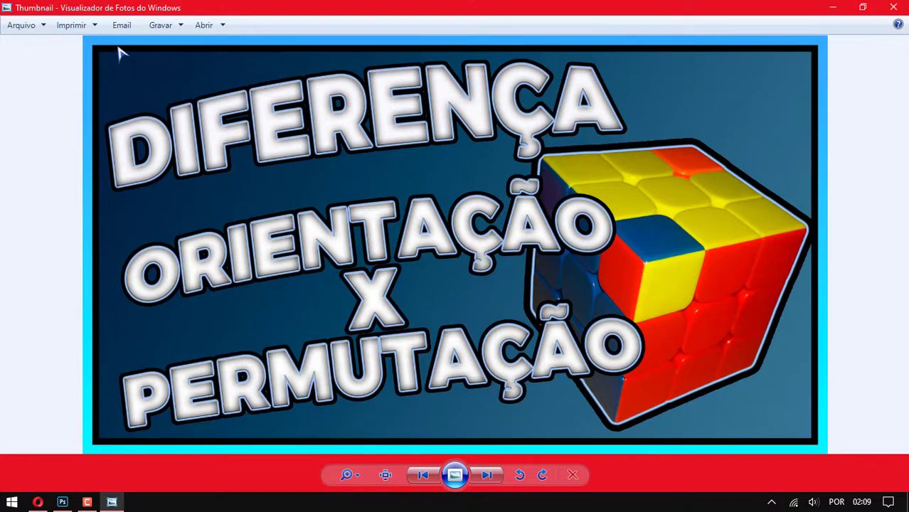
# Switch back to Photoshop's Sem Título-1 document from the taskbar
pyautogui.click(63, 501)
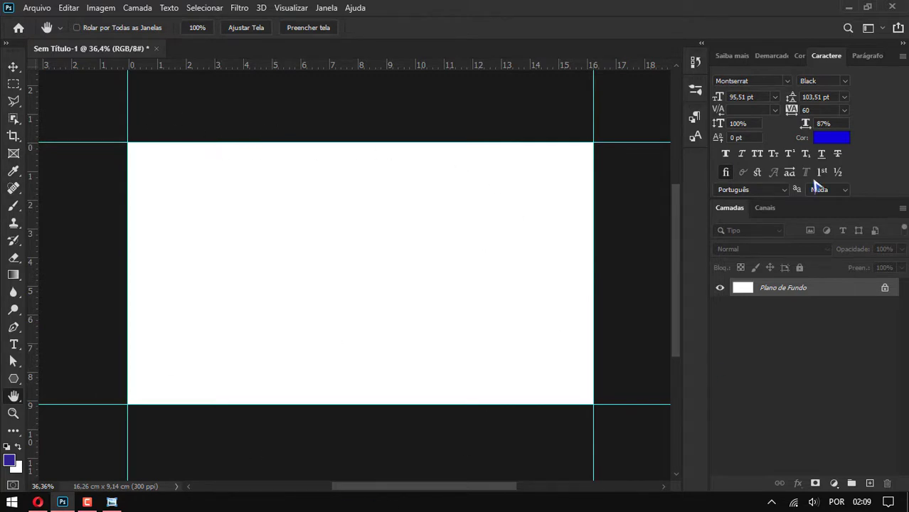
# Show the Color panel through the Janela > Cor menu
pyautogui.click(800, 56)
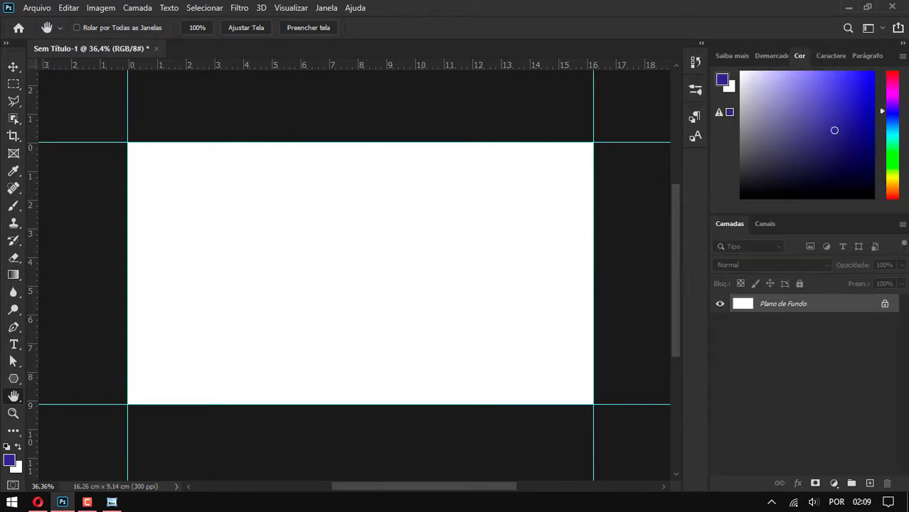
pyautogui.click(326, 8)
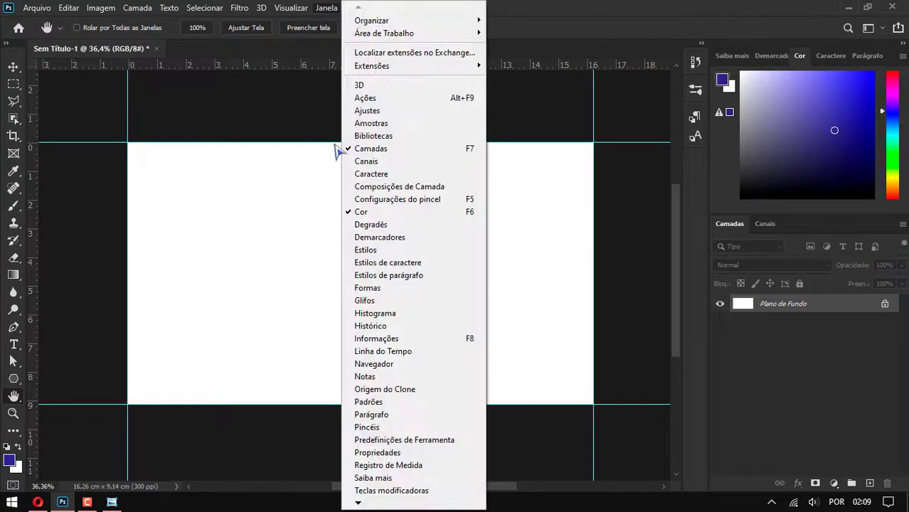
pyautogui.click(361, 212)
pyautogui.click(327, 8)
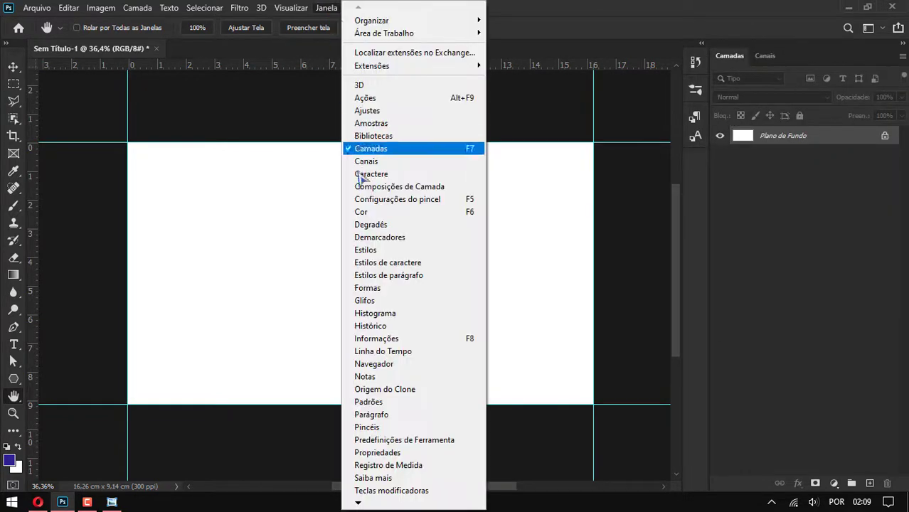
pyautogui.click(369, 216)
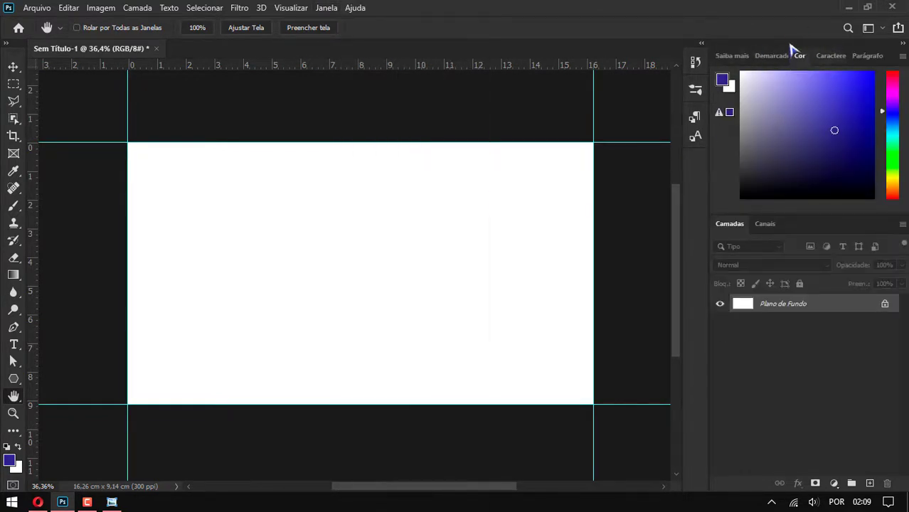
# Set the foreground colour to bright green and select the Gradient tool
pyautogui.click(816, 109)
pyautogui.moveTo(889, 112)
pyautogui.mouseDown()
pyautogui.moveTo(887, 154)
pyautogui.moveTo(840, 150)
pyautogui.mouseUp()
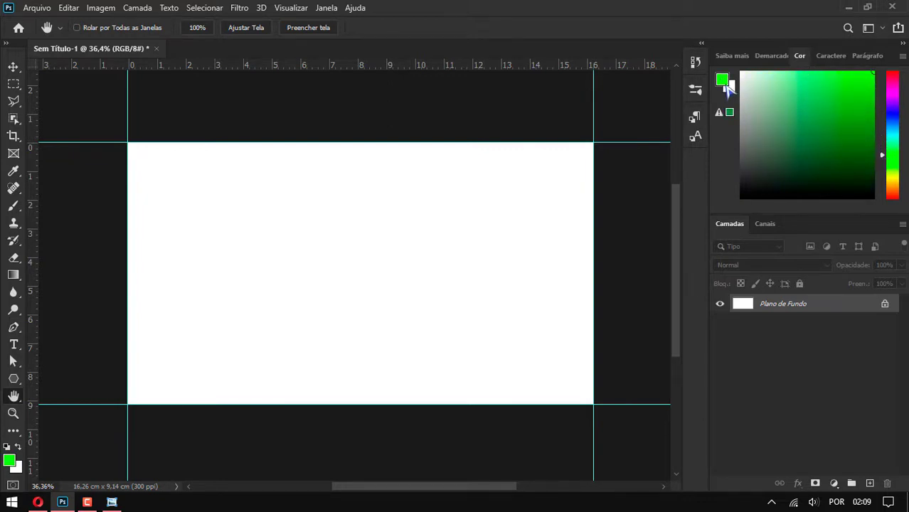
pyautogui.click(13, 276)
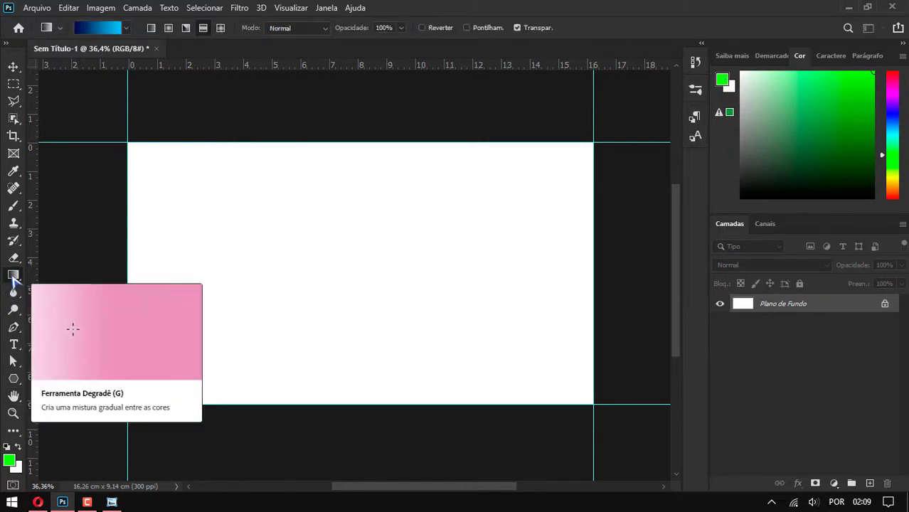
# Fill the canvas solid dark blue with the Paint Bucket, then return to the Gradient tool
pyautogui.rightClick(13, 277)
pyautogui.click(78, 288)
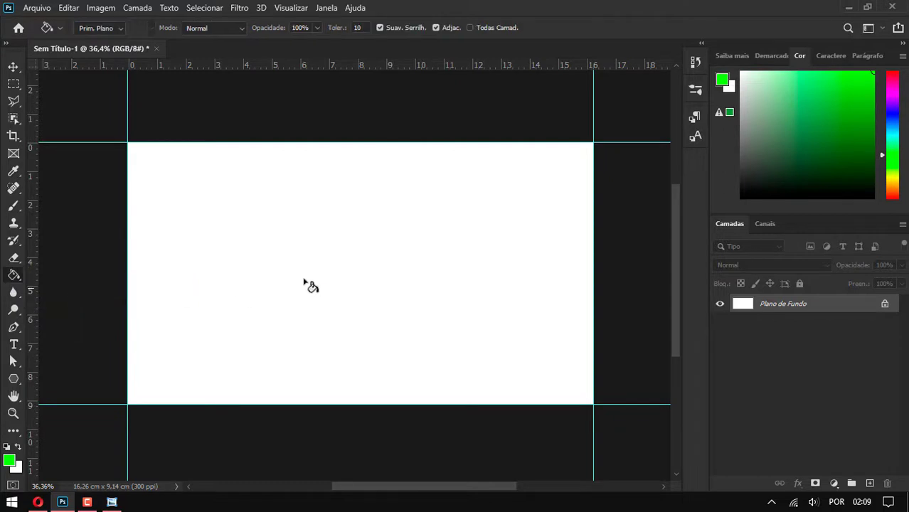
pyautogui.click(322, 282)
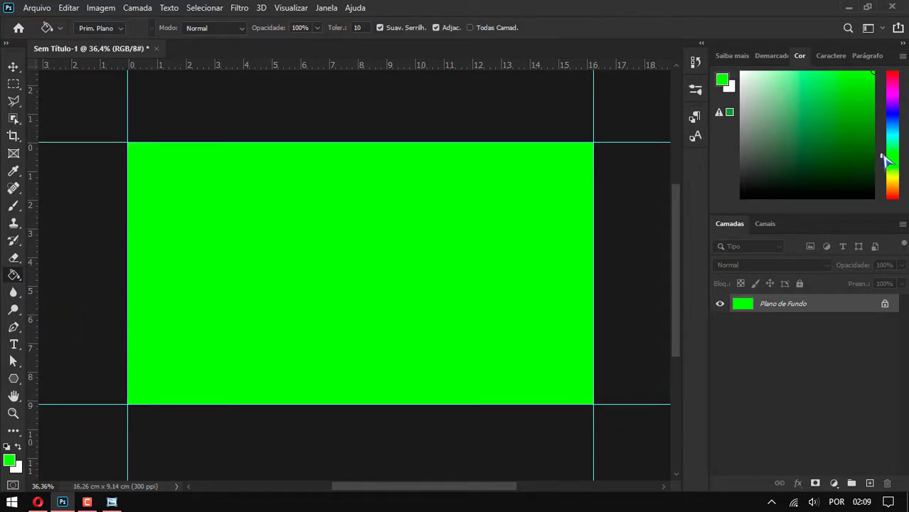
pyautogui.moveTo(887, 154); pyautogui.dragTo(889, 125)
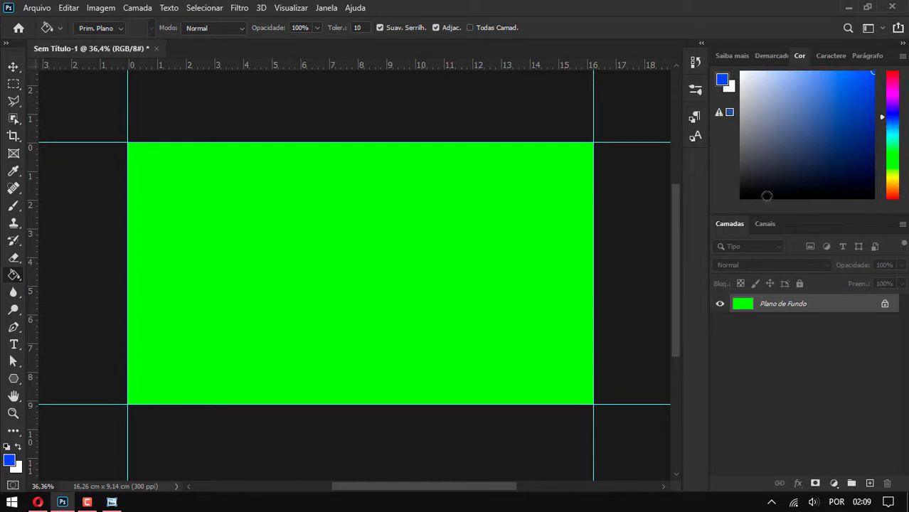
pyautogui.click(371, 283)
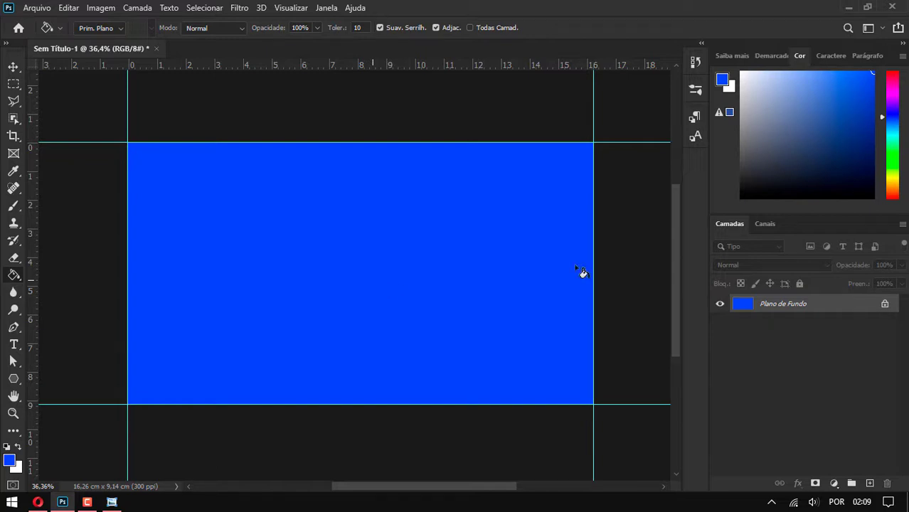
pyautogui.moveTo(869, 85); pyautogui.dragTo(873, 108)
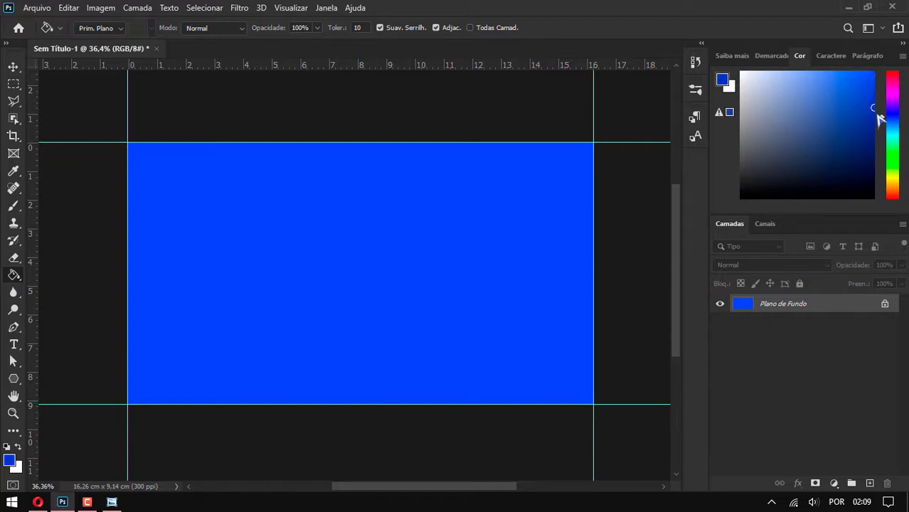
pyautogui.click(416, 262)
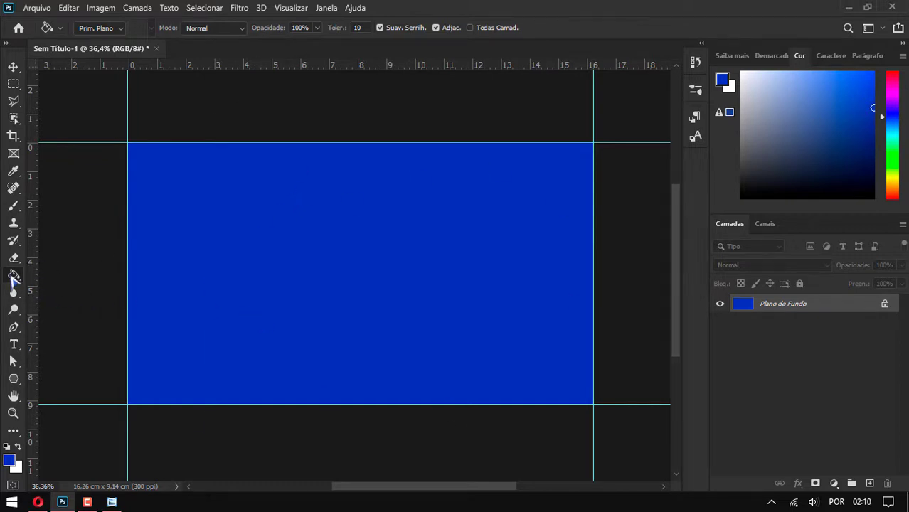
pyautogui.rightClick(13, 277)
pyautogui.click(52, 276)
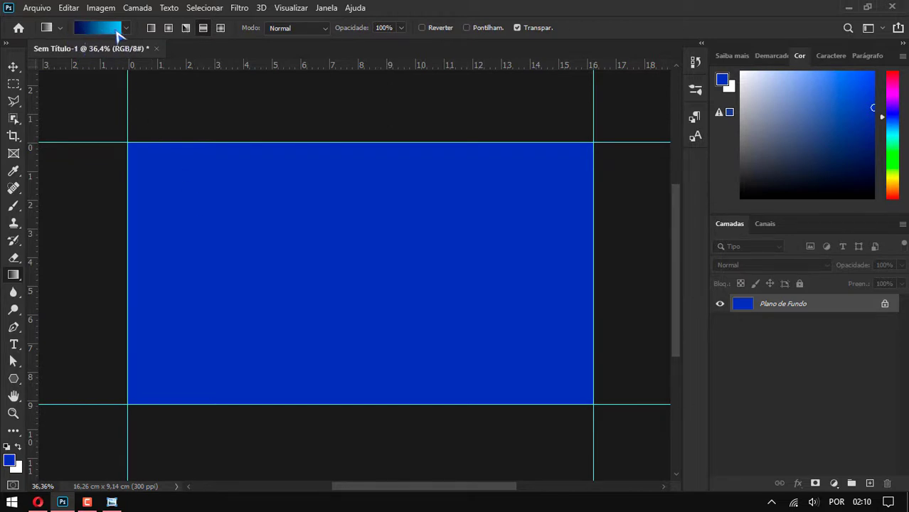
# Browse the gradient preset folders, including Neutros and Pastéis
pyautogui.click(126, 29)
pyautogui.moveTo(159, 89); pyautogui.dragTo(126, 126)
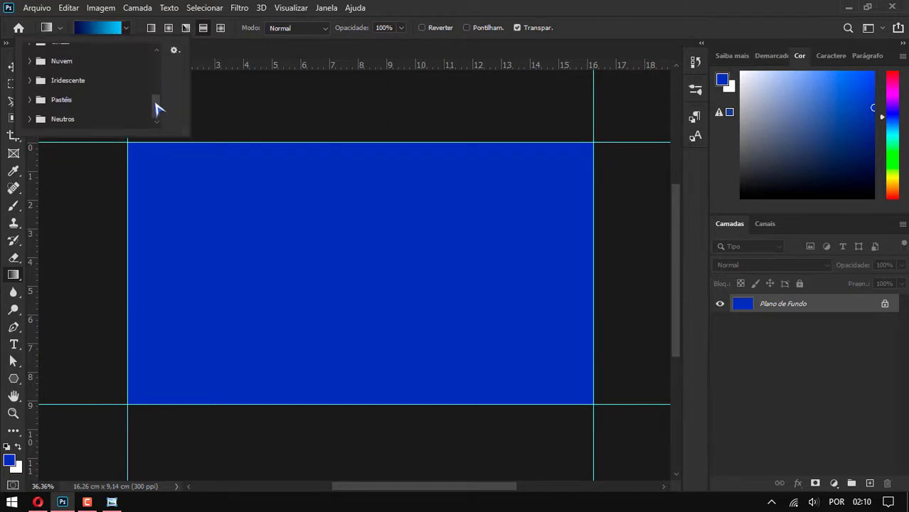
pyautogui.click(29, 118)
pyautogui.click(30, 99)
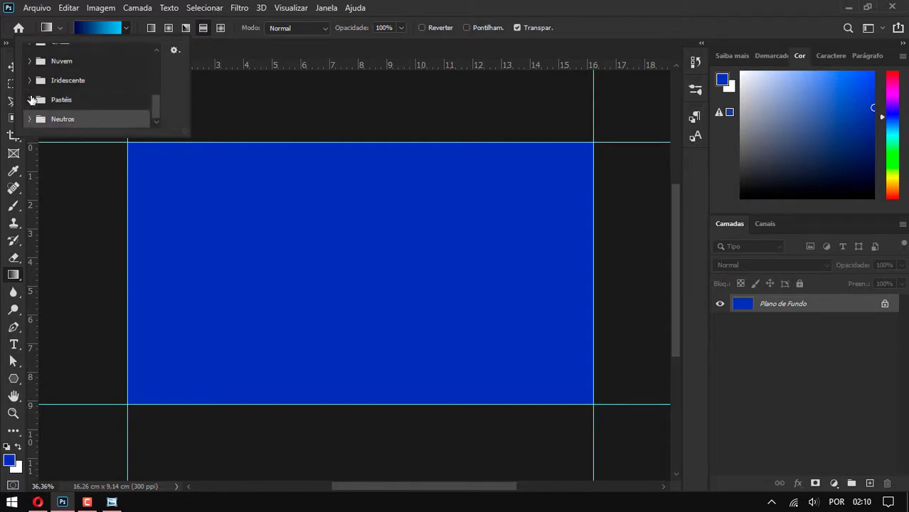
pyautogui.click(31, 100)
pyautogui.click(30, 100)
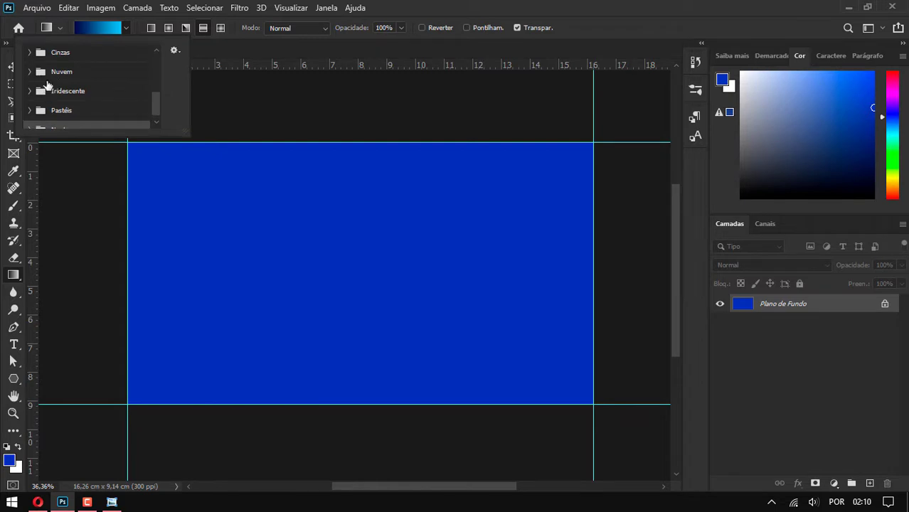
pyautogui.scroll(1, 58, 82)
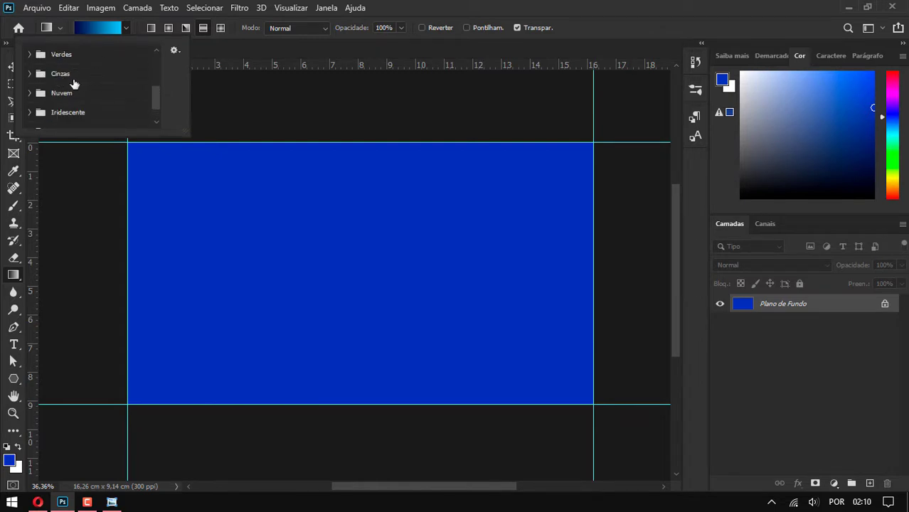
pyautogui.scroll(1, 74, 84)
# Choose the purple-to-cyan preset from the blue gradients folder
pyautogui.click(30, 54)
pyautogui.scroll(-1, 103, 72)
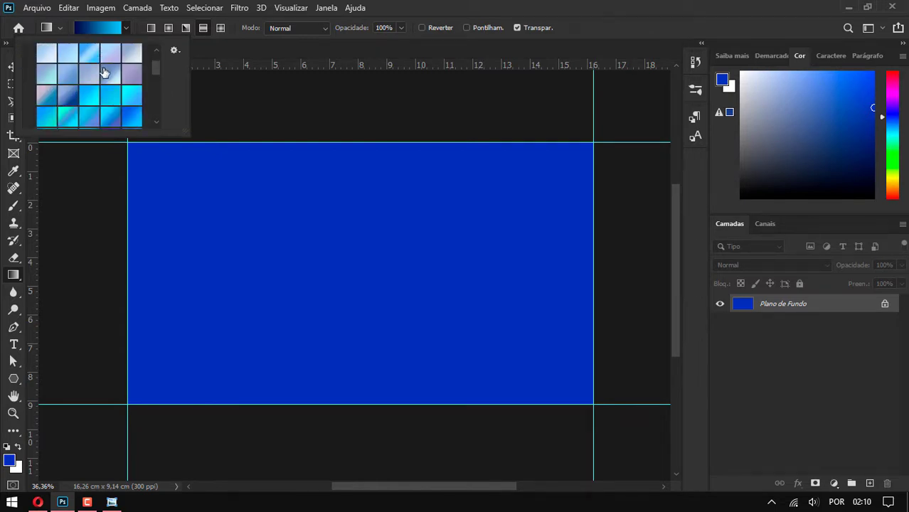
pyautogui.scroll(-2, 104, 73)
pyautogui.scroll(-1, 103, 75)
pyautogui.scroll(-1, 110, 82)
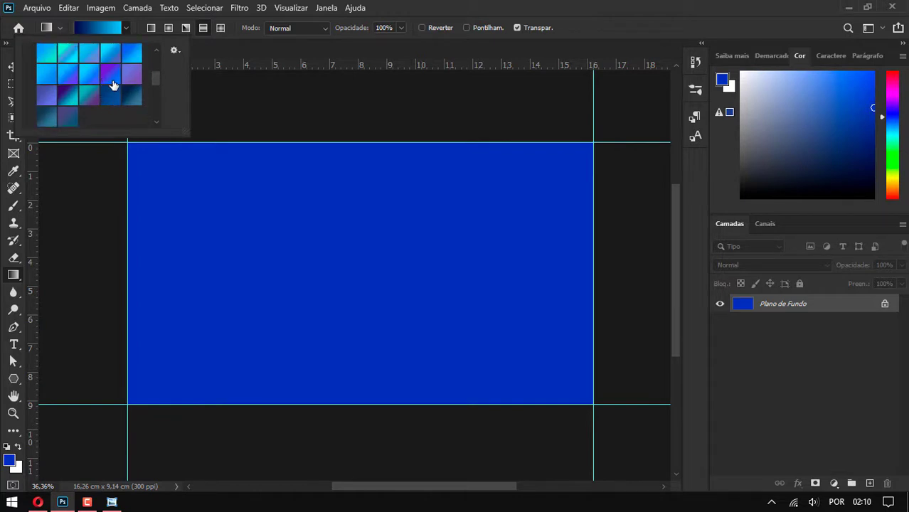
pyautogui.click(69, 98)
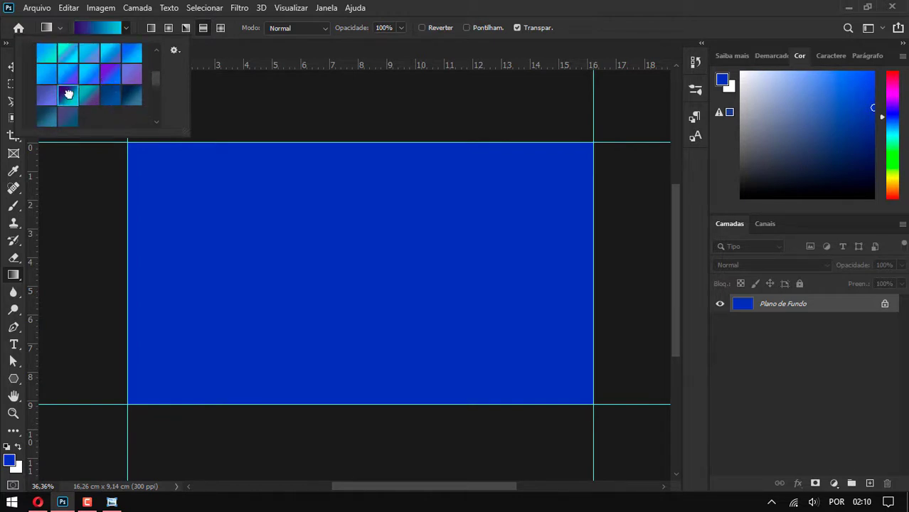
pyautogui.click(204, 177)
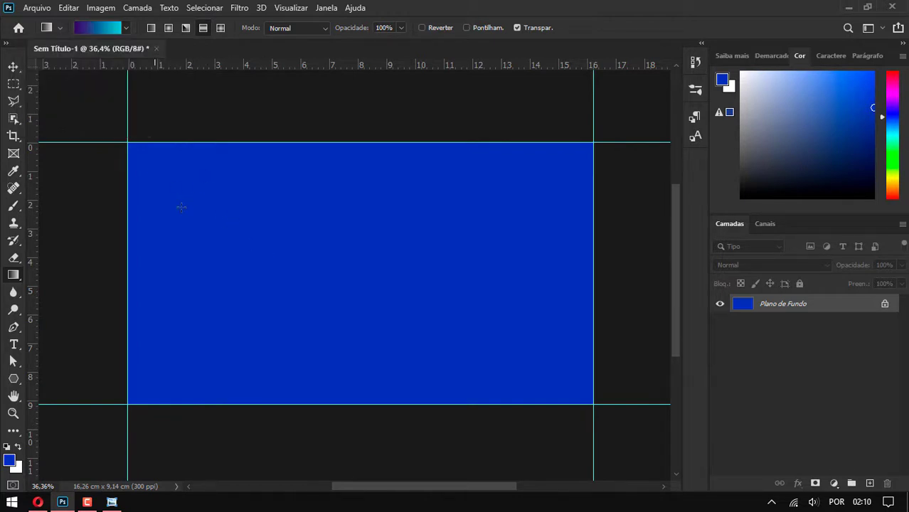
# Draw a linear purple-to-cyan gradient diagonally from top-left to bottom-right
pyautogui.click(186, 30)
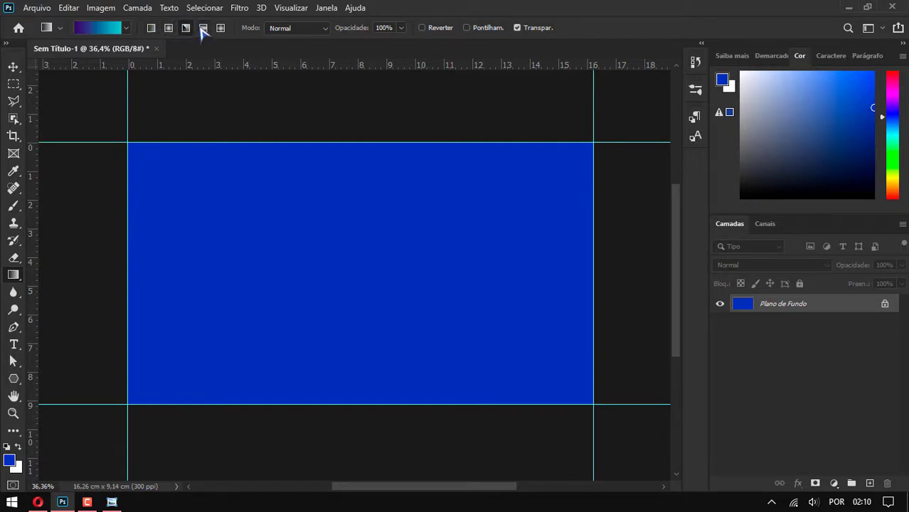
pyautogui.click(151, 28)
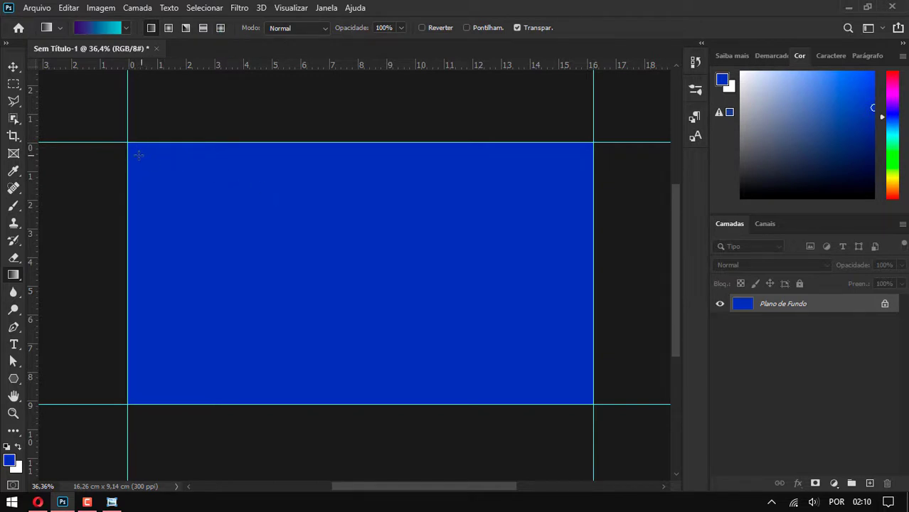
pyautogui.moveTo(178, 194); pyautogui.dragTo(585, 395)
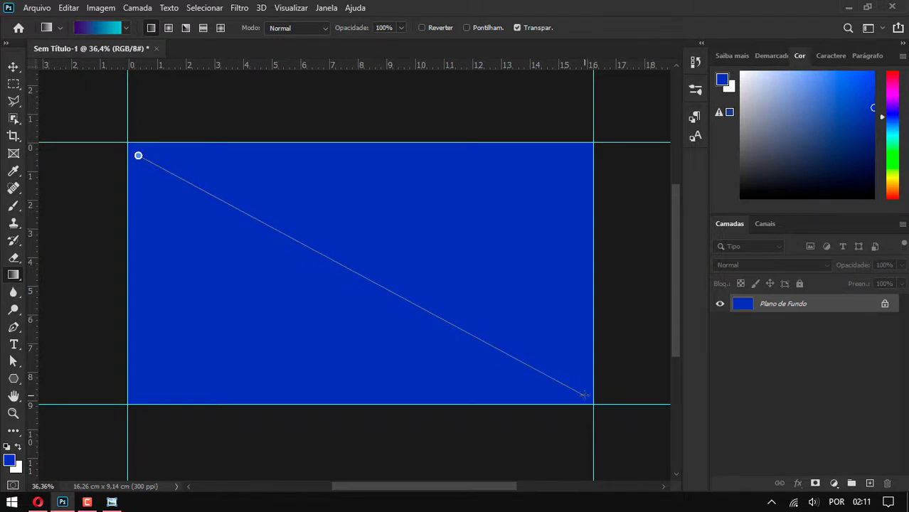
pyautogui.moveTo(585, 395); pyautogui.dragTo(584, 395)
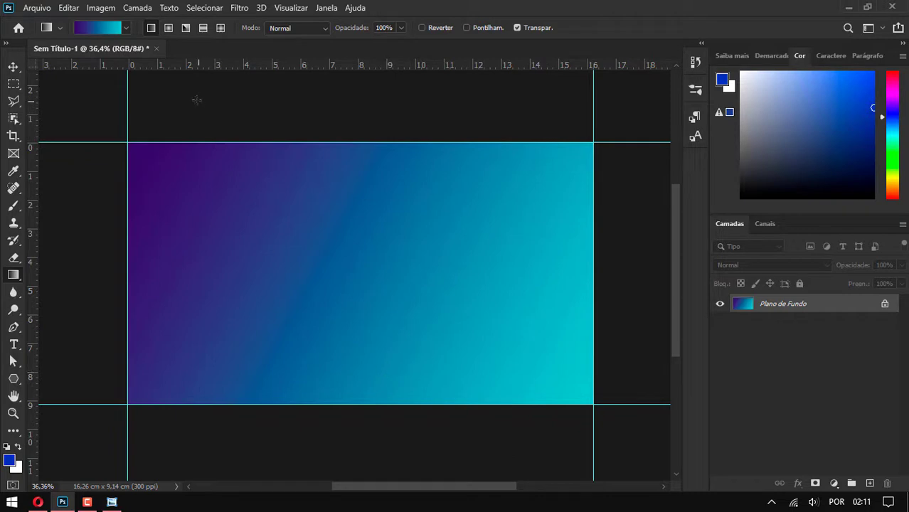
# Try radial, angle and reflected gradient fills on the canvas
pyautogui.click(168, 28)
pyautogui.moveTo(321, 262); pyautogui.dragTo(508, 368)
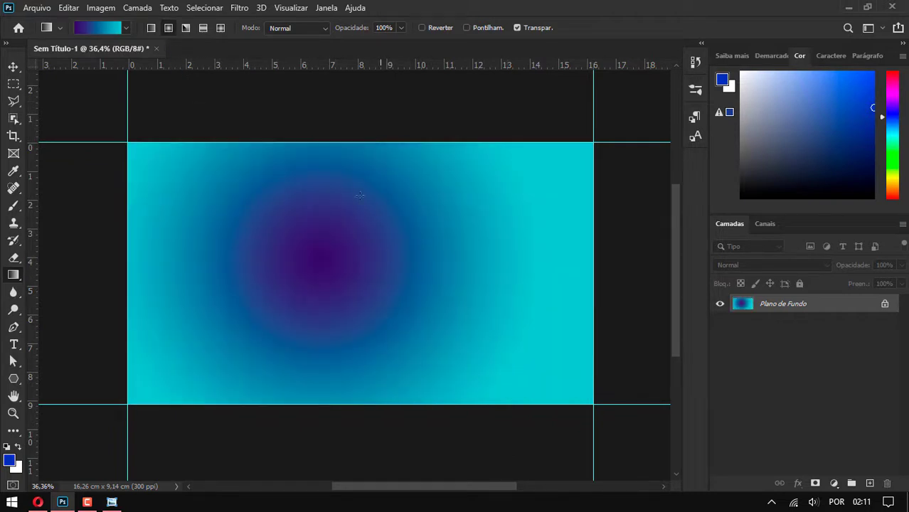
pyautogui.click(186, 28)
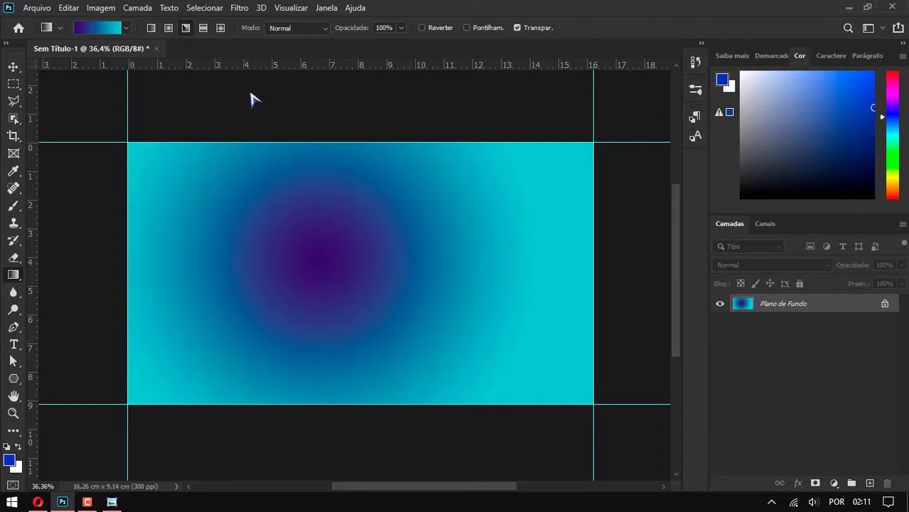
pyautogui.moveTo(271, 180); pyautogui.dragTo(482, 361)
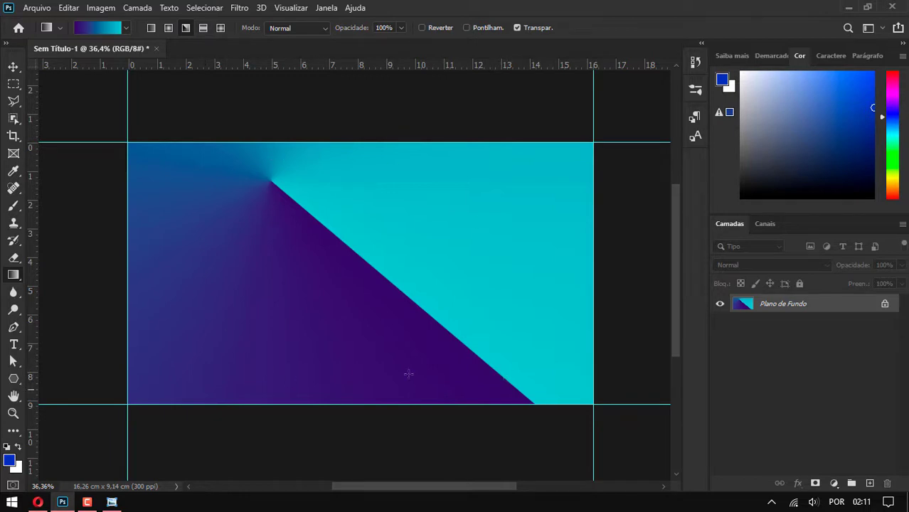
pyautogui.click(203, 27)
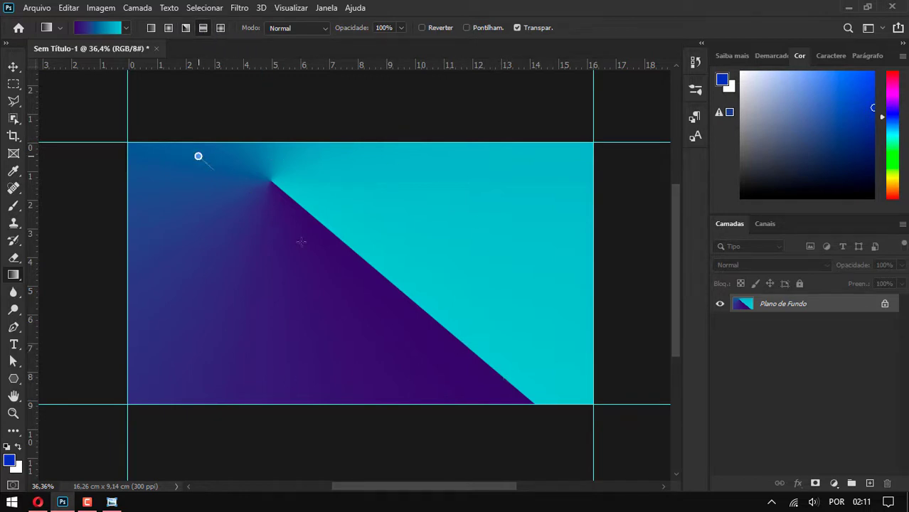
pyautogui.moveTo(301, 243); pyautogui.dragTo(515, 377)
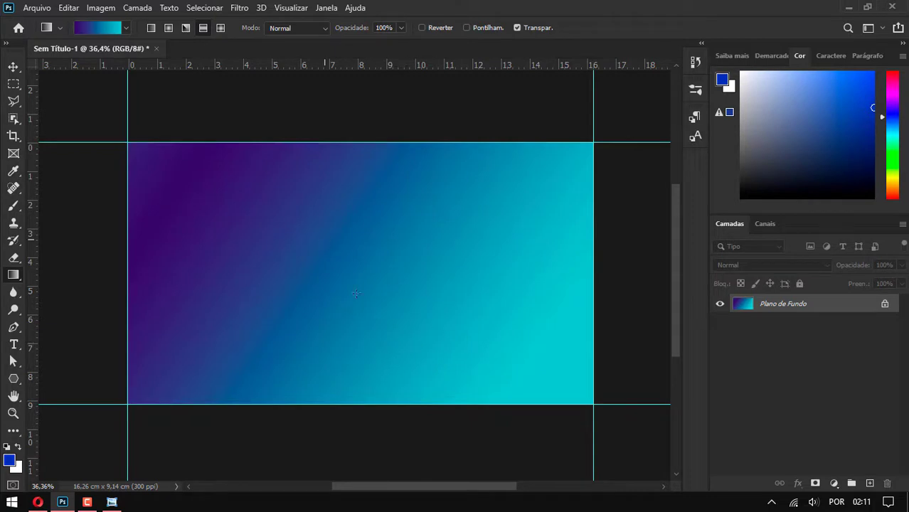
pyautogui.moveTo(457, 328); pyautogui.dragTo(516, 367)
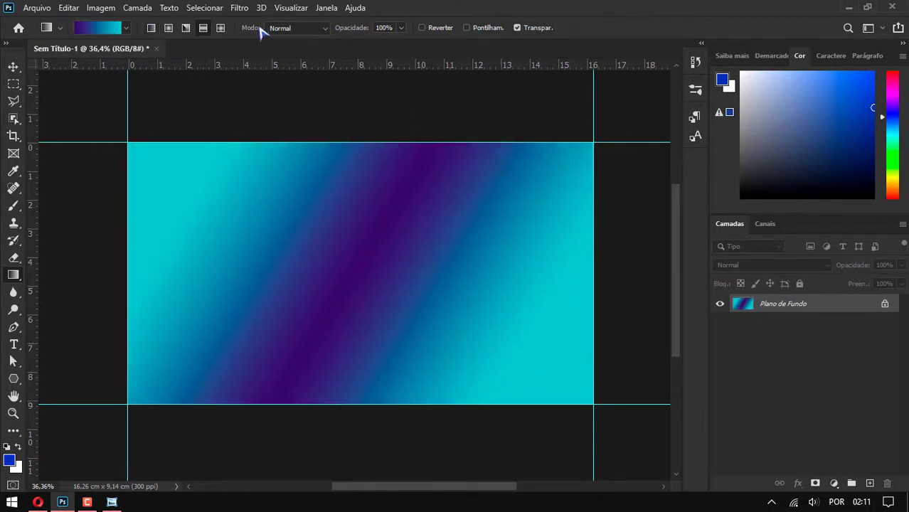
# Try a diamond gradient, redraw the diagonal linear gradient, and open the reference thumbnail
pyautogui.click(221, 28)
pyautogui.moveTo(334, 250); pyautogui.dragTo(544, 357)
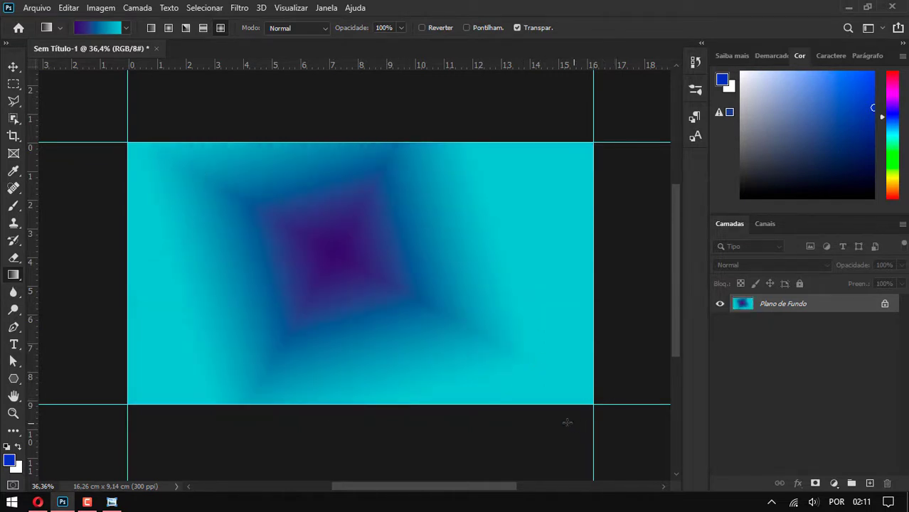
pyautogui.moveTo(138, 143); pyautogui.dragTo(584, 393)
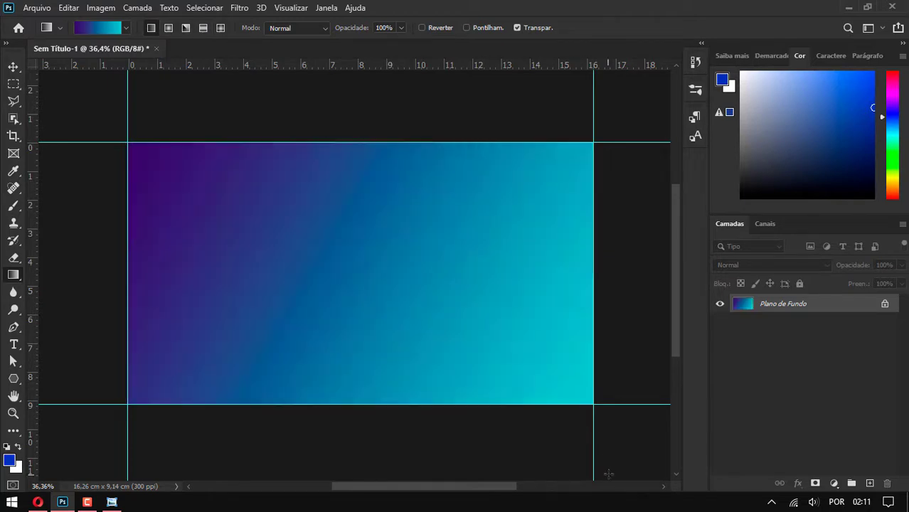
pyautogui.click(111, 502)
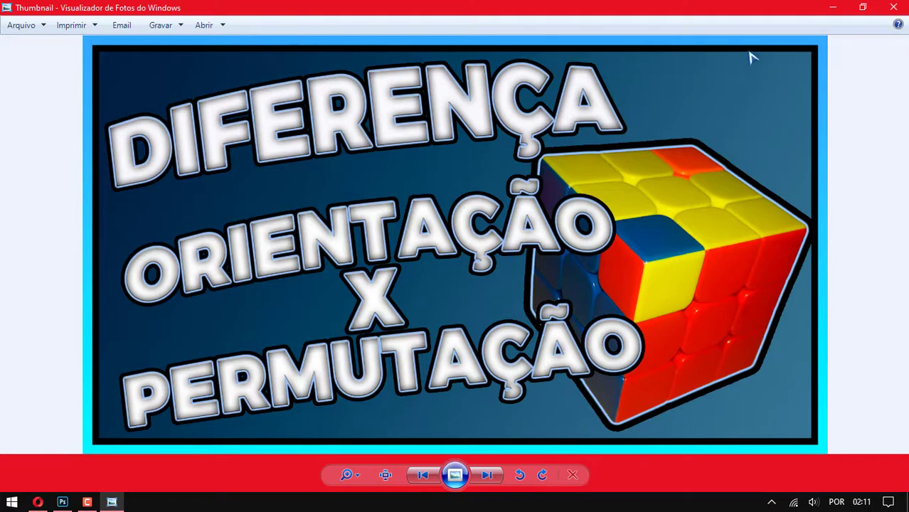
# Switch from Photo Viewer back to the Photoshop document with the purple-to-cyan gradient
pyautogui.hotkey('alt', 'Tab')
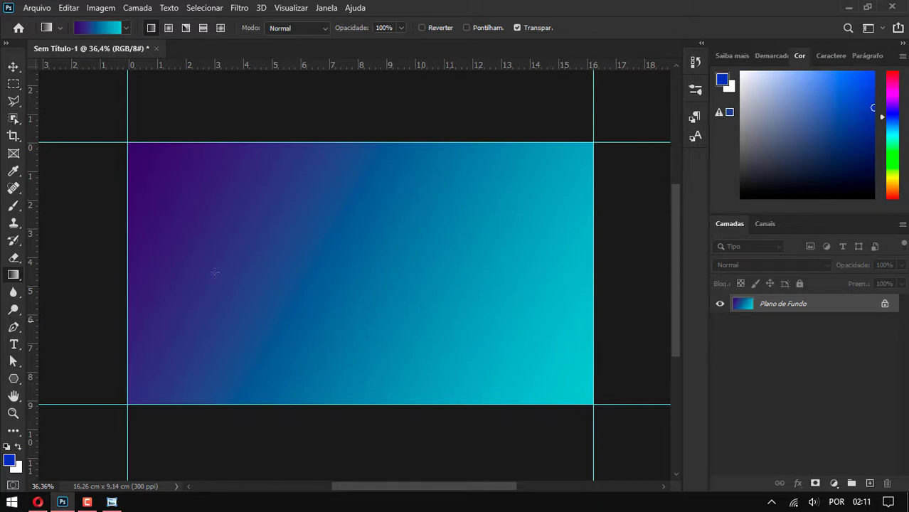
# Draw a canvas-sized rectangle with no fill and a 7.67 pt white stroke
pyautogui.click(14, 378)
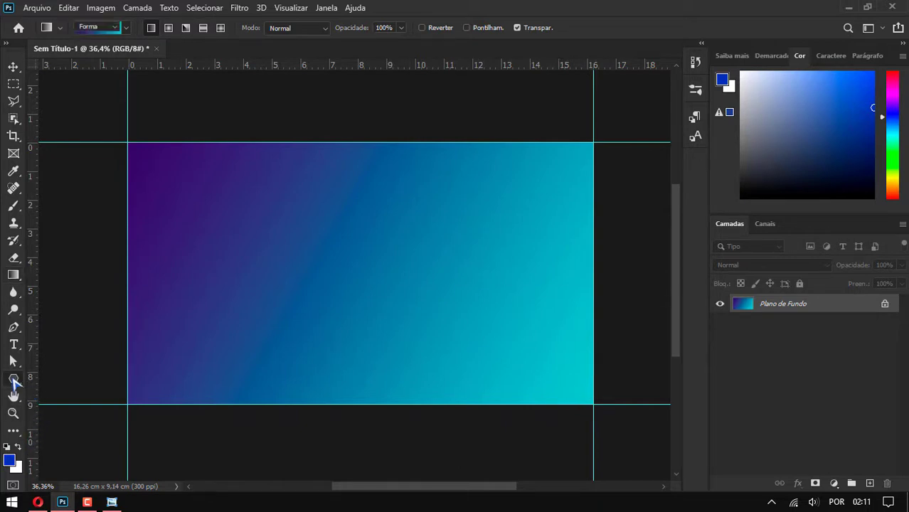
pyautogui.click(61, 382)
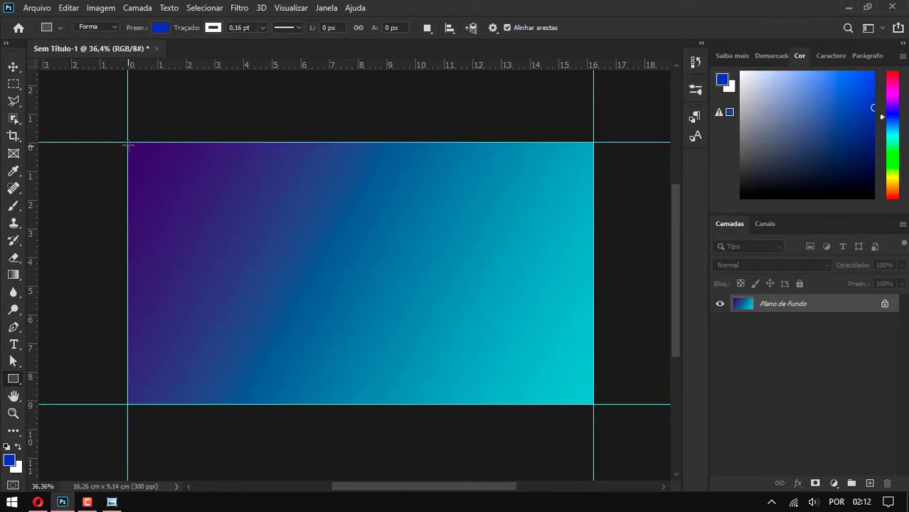
pyautogui.moveTo(128, 143); pyautogui.dragTo(593, 404)
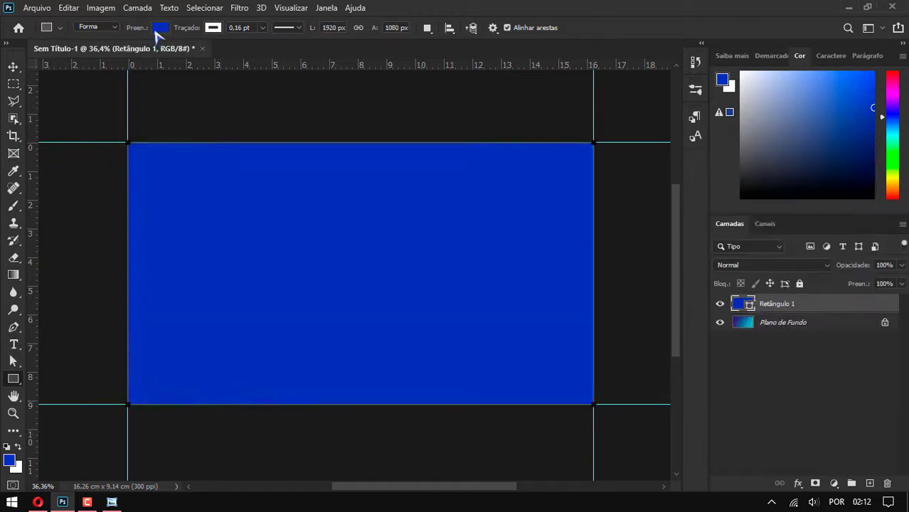
pyautogui.click(161, 29)
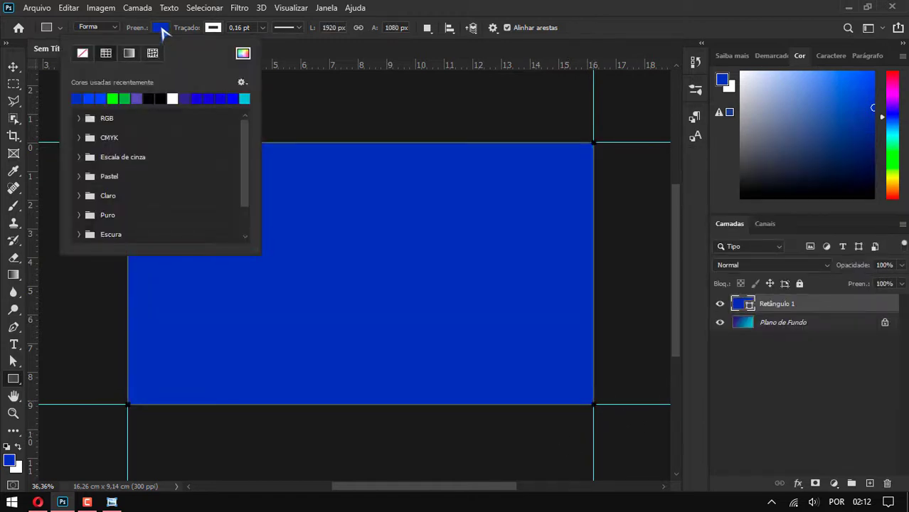
pyautogui.click(83, 54)
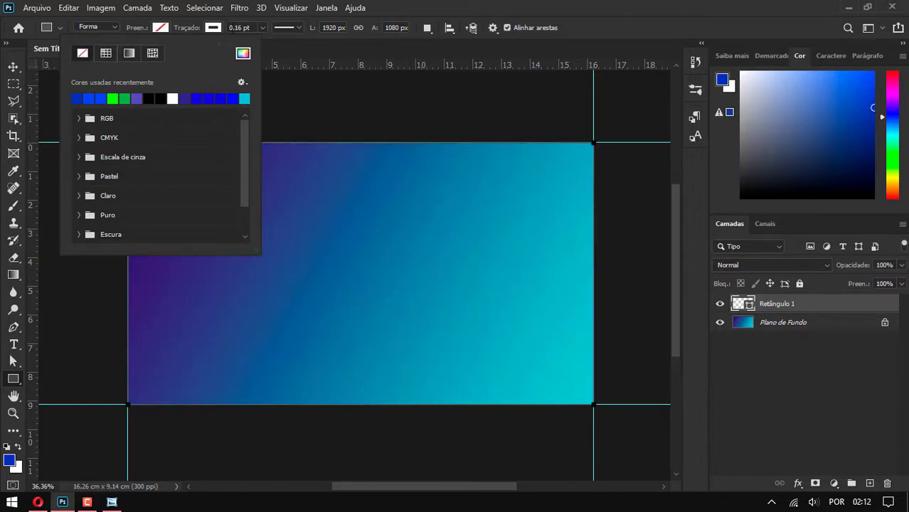
pyautogui.click(263, 27)
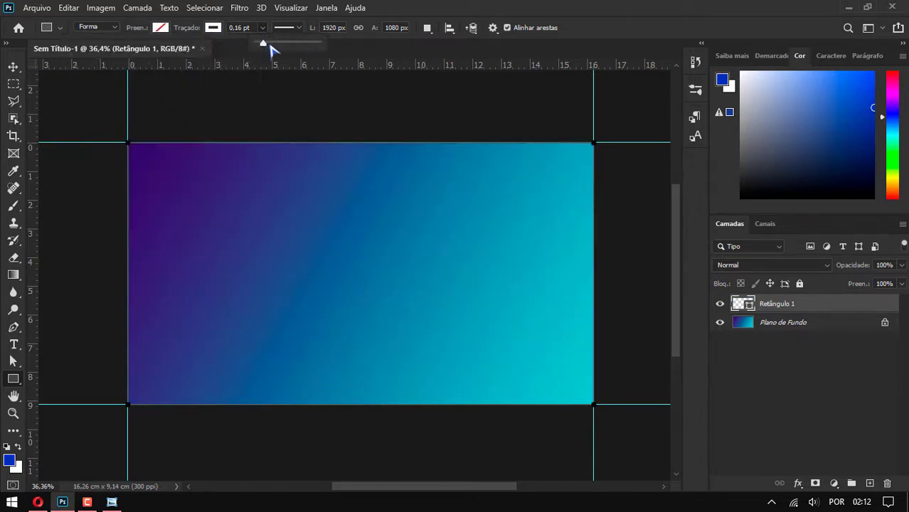
pyautogui.moveTo(262, 44); pyautogui.dragTo(282, 44)
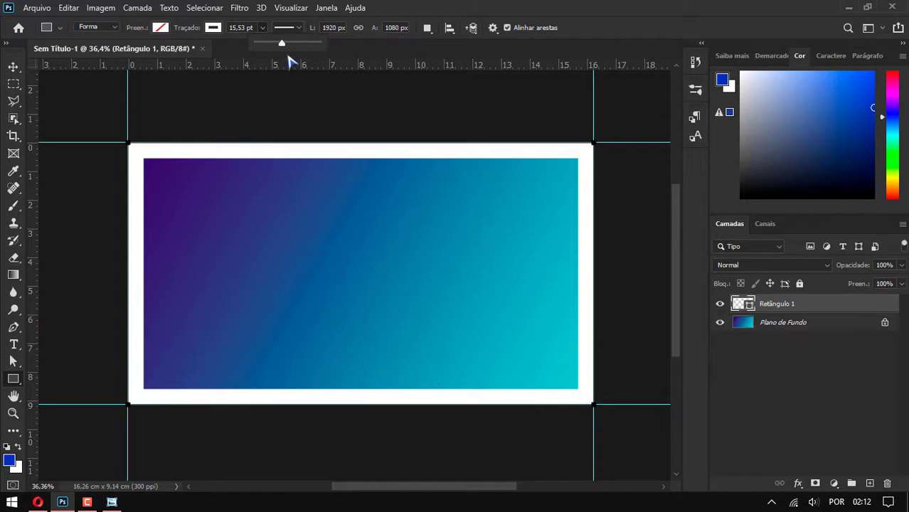
pyautogui.moveTo(282, 43); pyautogui.dragTo(273, 44)
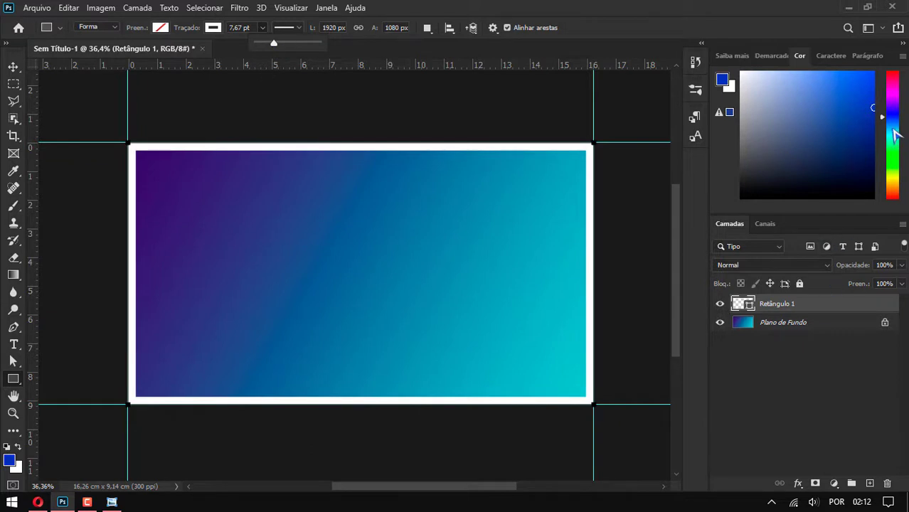
# Set the foreground colour to light cyan
pyautogui.moveTo(884, 126); pyautogui.dragTo(884, 130)
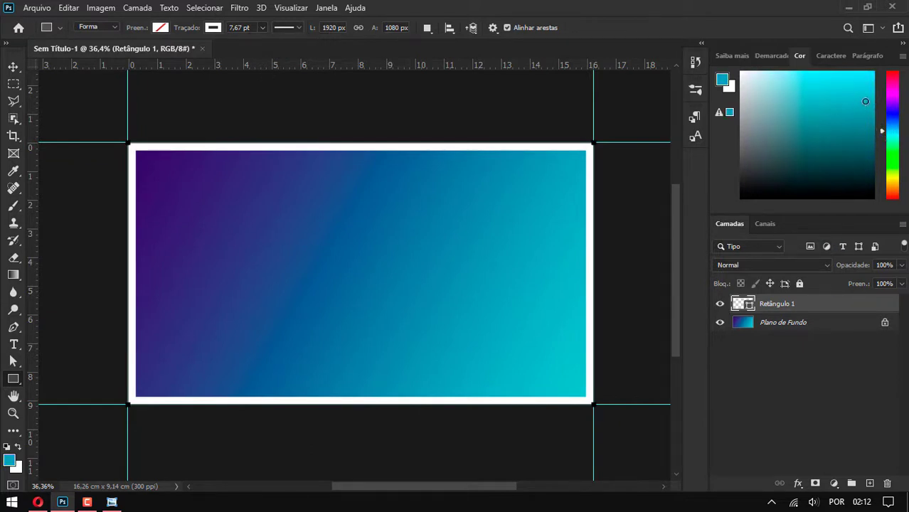
pyautogui.click(858, 78)
pyautogui.click(12, 275)
# Rasterize the rectangle and paint its border cyan, then bring up the reference thumbnail
pyautogui.click(64, 286)
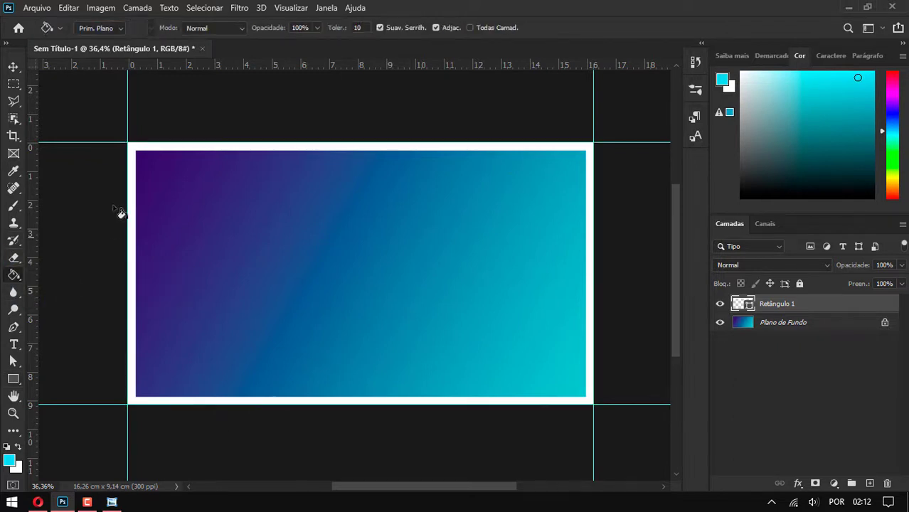
pyautogui.click(136, 143)
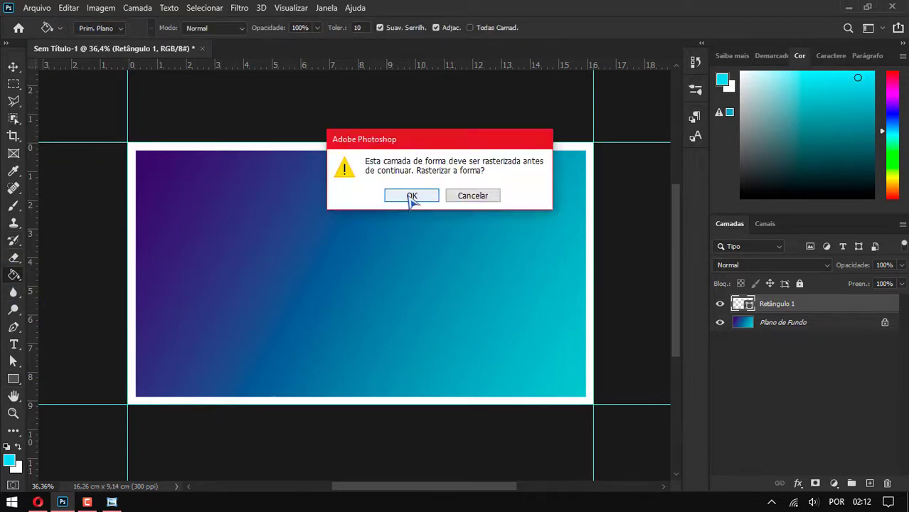
pyautogui.click(412, 195)
pyautogui.click(195, 148)
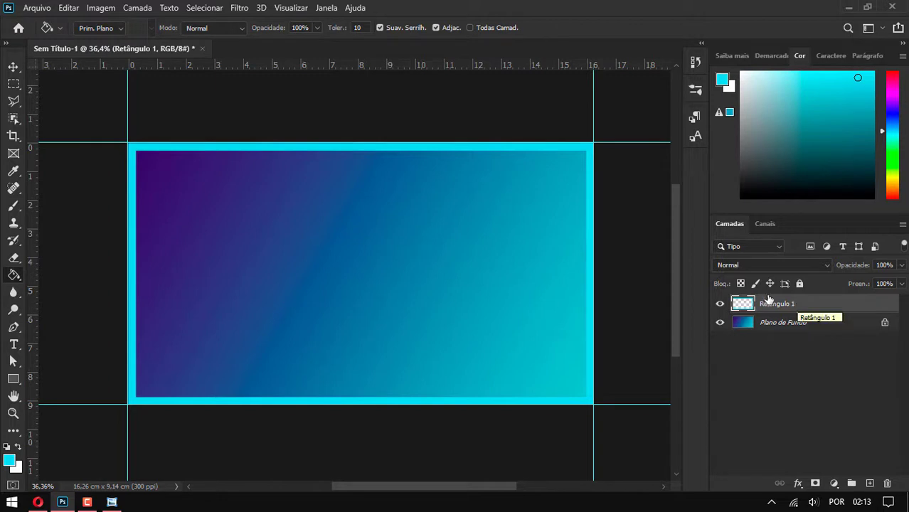
pyautogui.click(13, 66)
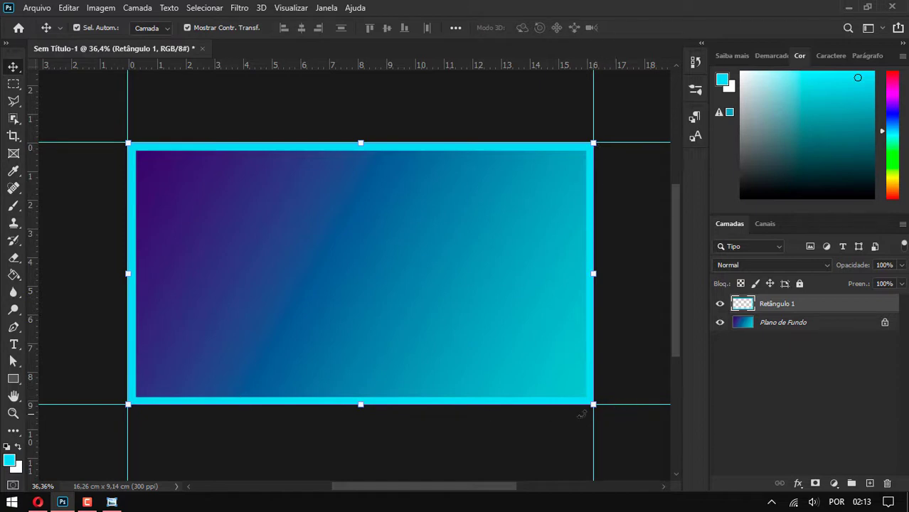
pyautogui.click(111, 502)
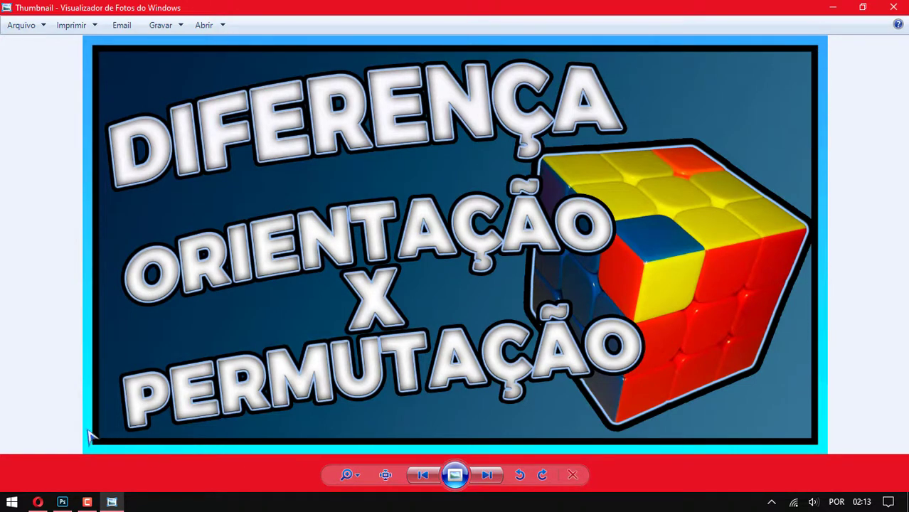
# Enable a Sombra Projetada drop shadow in the Retângulo 1 layer's blending options
pyautogui.click(833, 7)
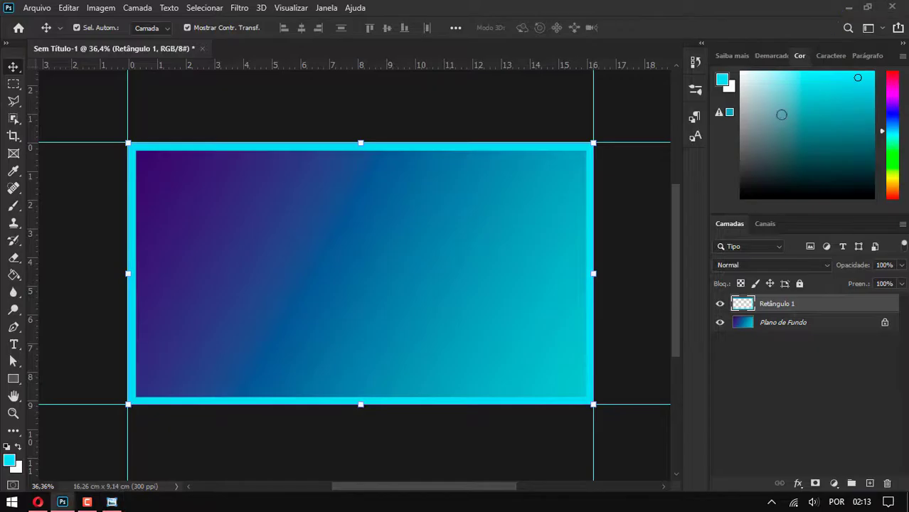
pyautogui.rightClick(788, 304)
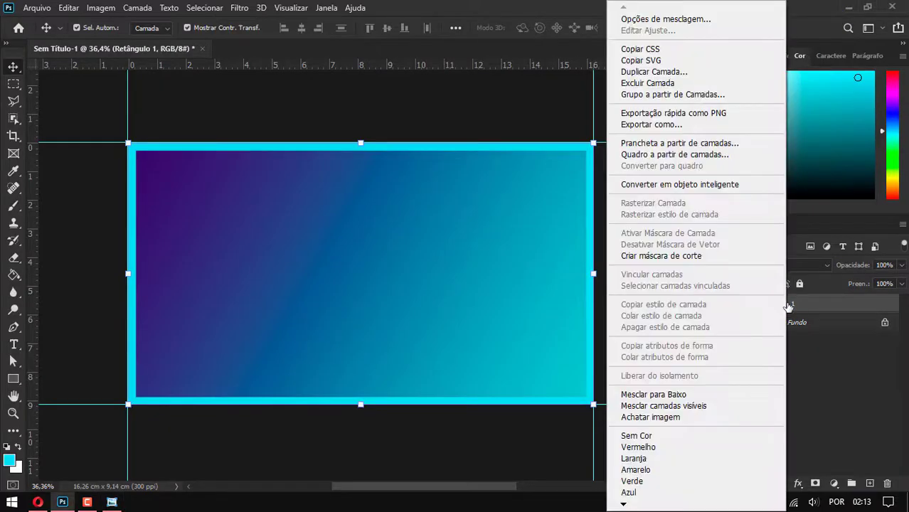
pyautogui.click(668, 26)
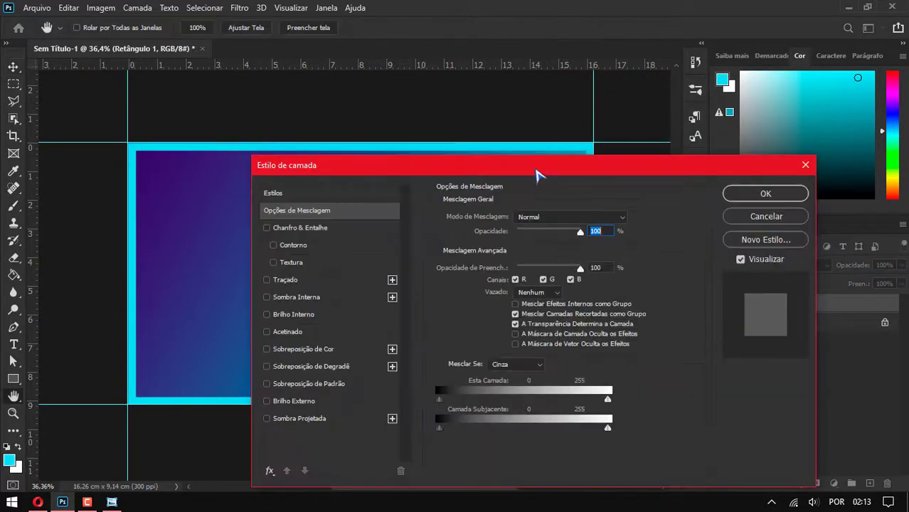
pyautogui.moveTo(539, 169); pyautogui.dragTo(767, 117)
pyautogui.click(494, 367)
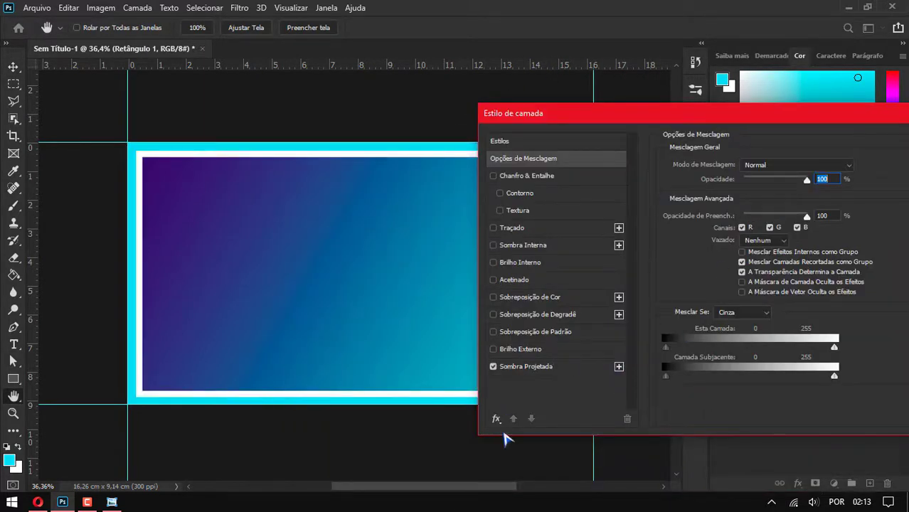
pyautogui.moveTo(823, 128); pyautogui.dragTo(764, 133)
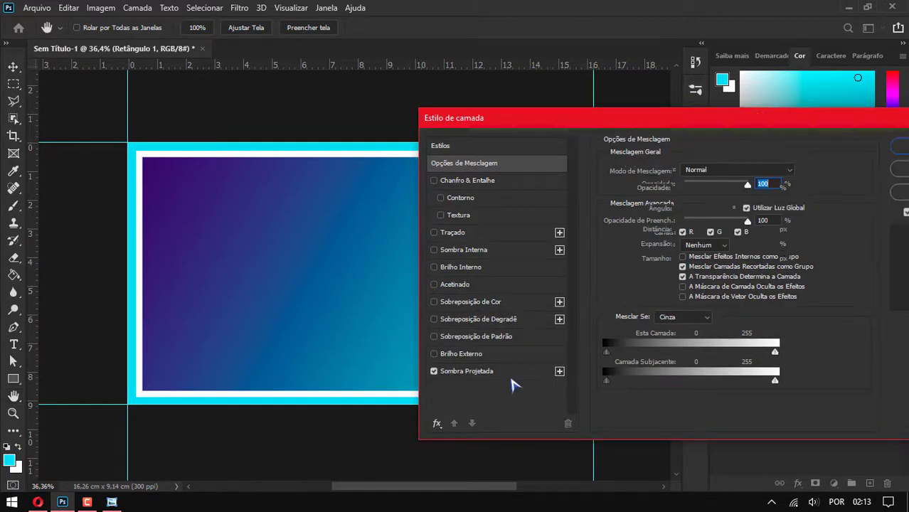
pyautogui.click(511, 378)
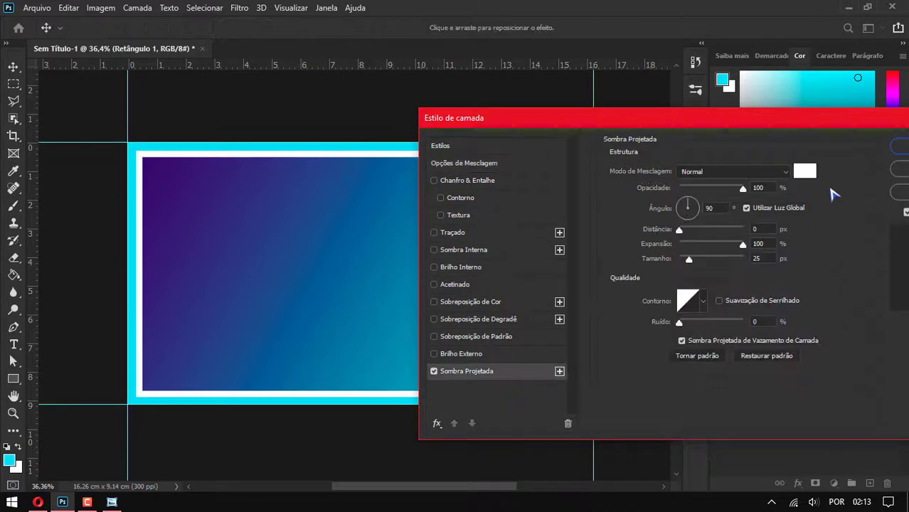
# Make the drop shadow black (000000) with 15 px size and apply it
pyautogui.click(803, 169)
pyautogui.write('000000')
pyautogui.click(820, 148)
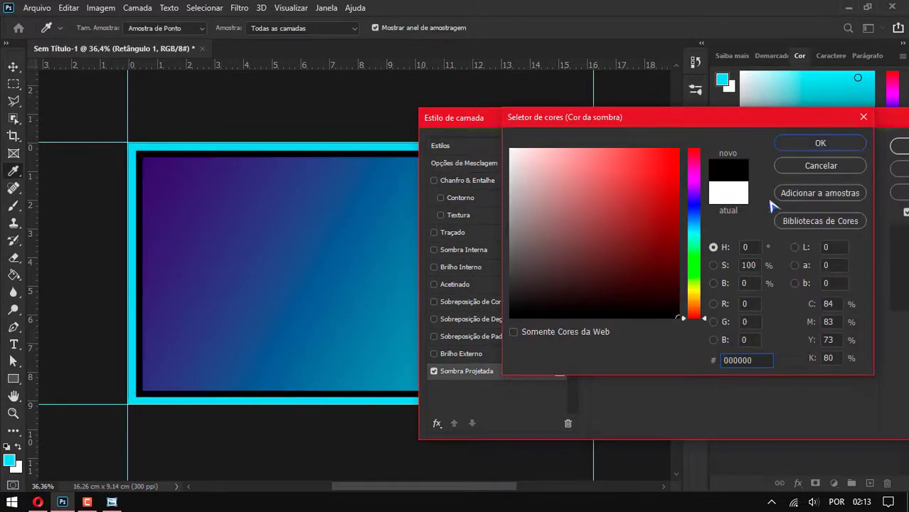
pyautogui.moveTo(569, 121); pyautogui.dragTo(645, 116)
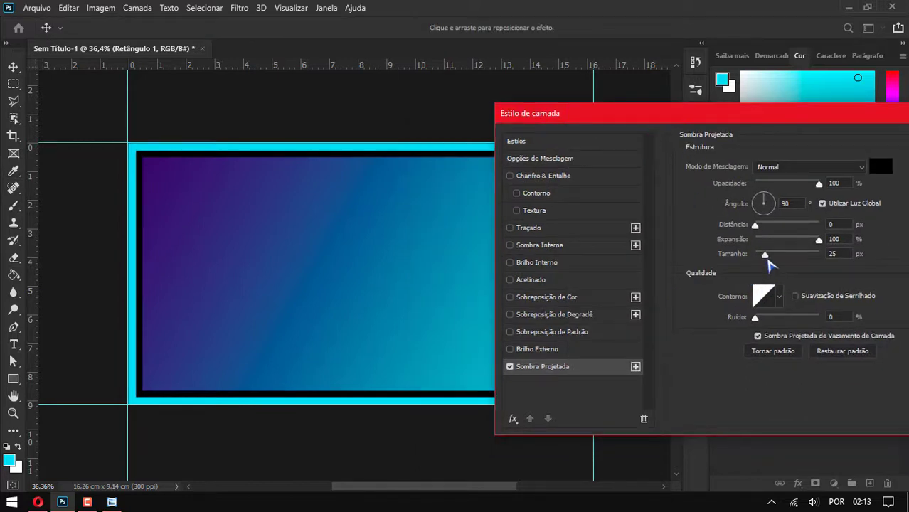
pyautogui.moveTo(764, 254); pyautogui.dragTo(765, 258)
pyautogui.moveTo(786, 122); pyautogui.dragTo(597, 121)
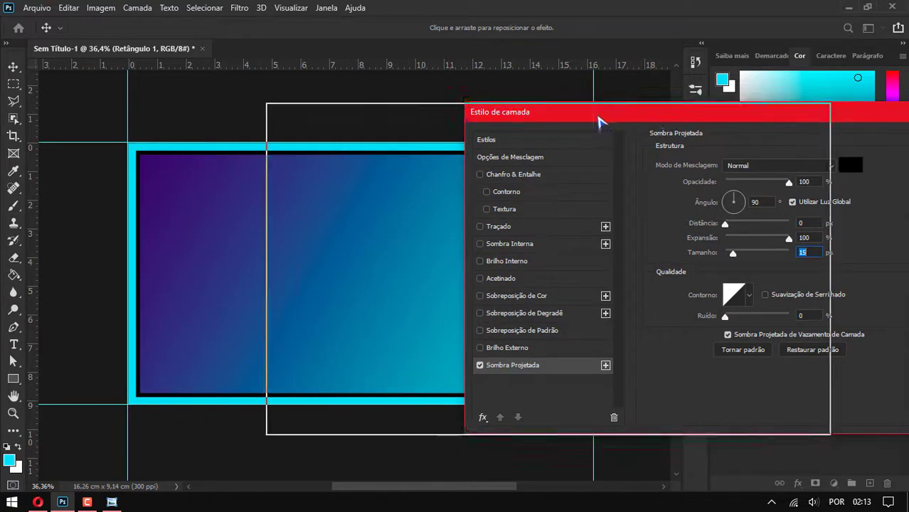
pyautogui.click(802, 142)
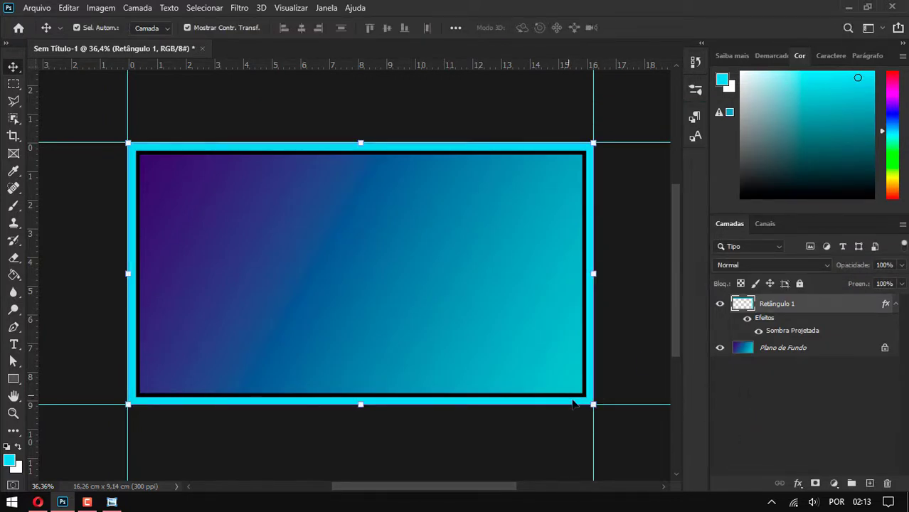
# Recentre the canvas view and compare the framed gradient against the reference thumbnail
pyautogui.click(14, 397)
pyautogui.scroll(1, 302, 350)
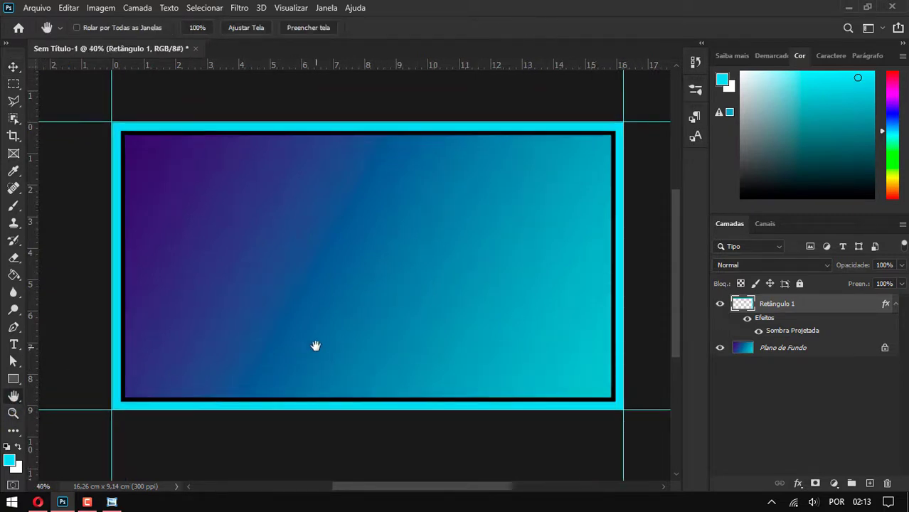
pyautogui.moveTo(315, 349); pyautogui.dragTo(309, 344)
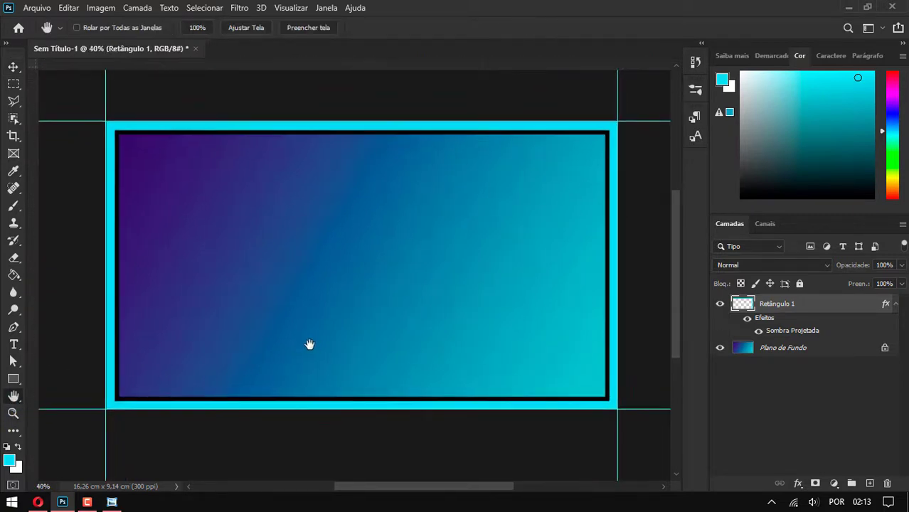
pyautogui.click(111, 502)
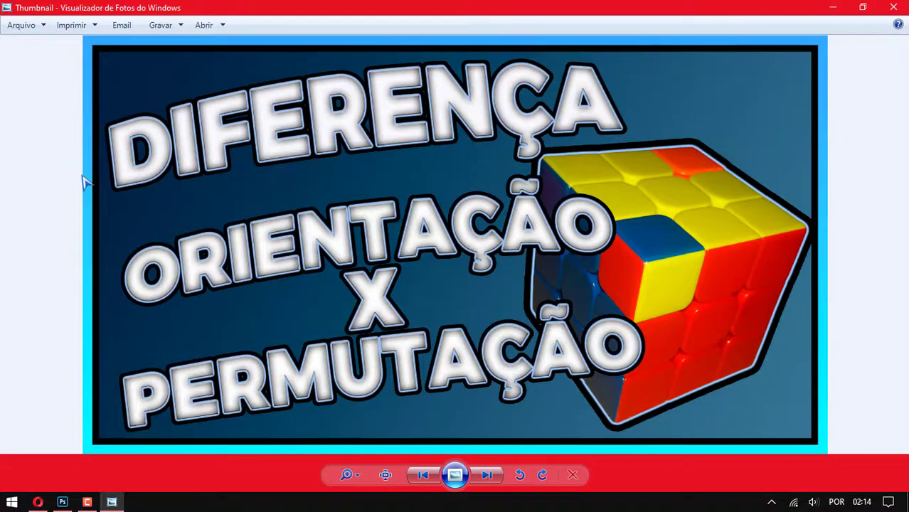
pyautogui.click(832, 7)
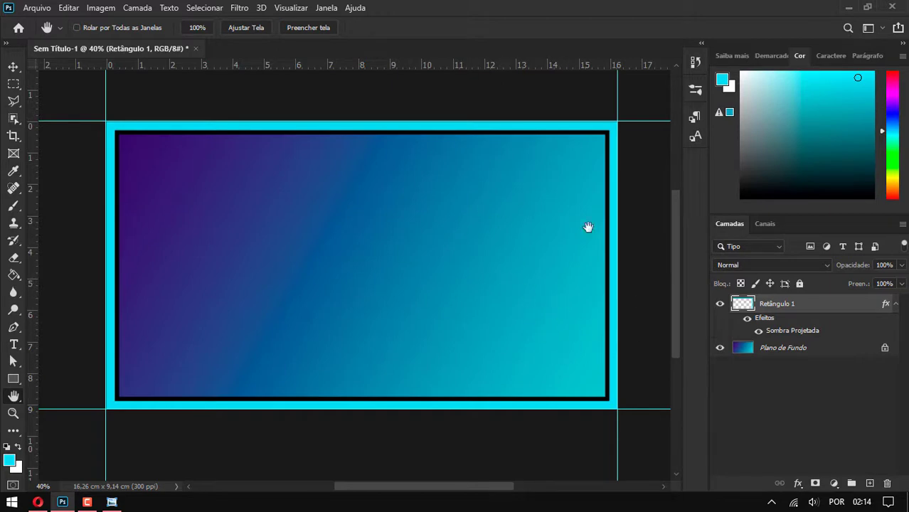
# Place the cube image from the desktop and convert its layer to a smart object
pyautogui.click(849, 7)
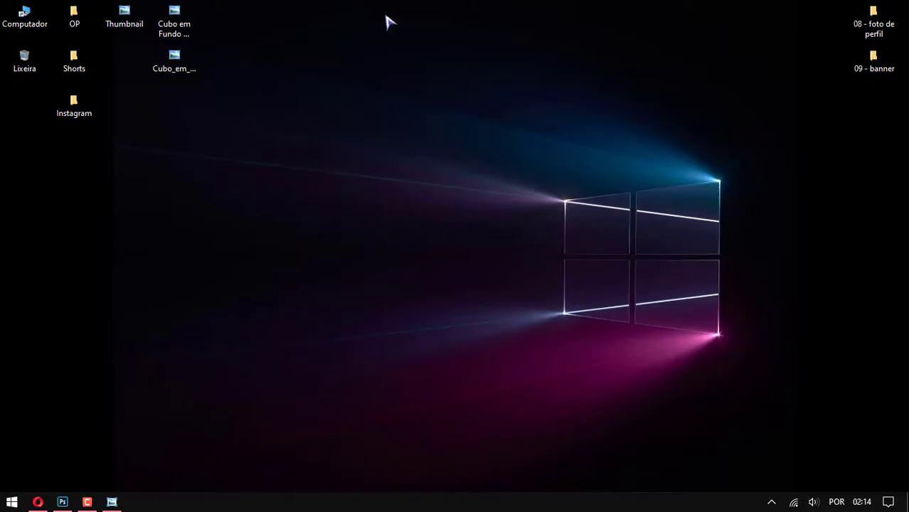
pyautogui.moveTo(174, 75)
pyautogui.mouseDown()
pyautogui.moveTo(95, 446)
pyautogui.moveTo(63, 500)
pyautogui.moveTo(346, 406)
pyautogui.moveTo(434, 336)
pyautogui.mouseUp()
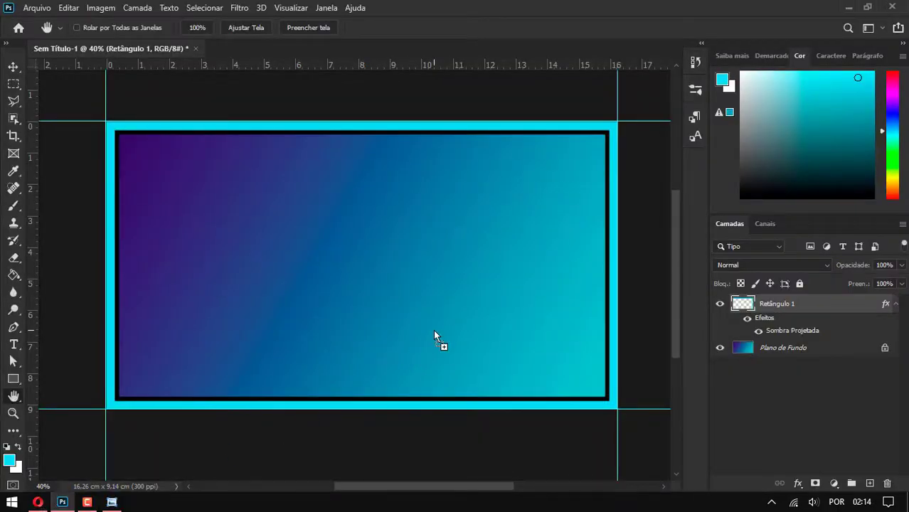
pyautogui.click(13, 67)
pyautogui.moveTo(335, 276); pyautogui.dragTo(426, 279)
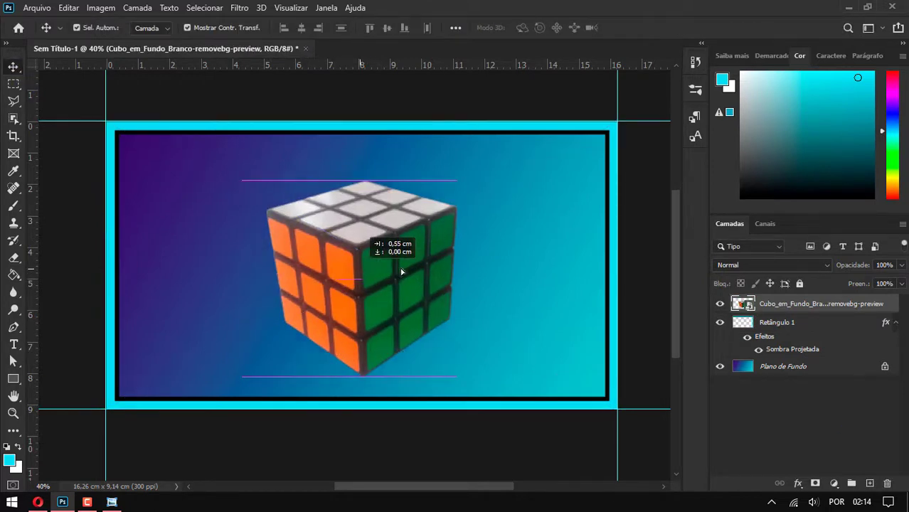
pyautogui.rightClick(791, 313)
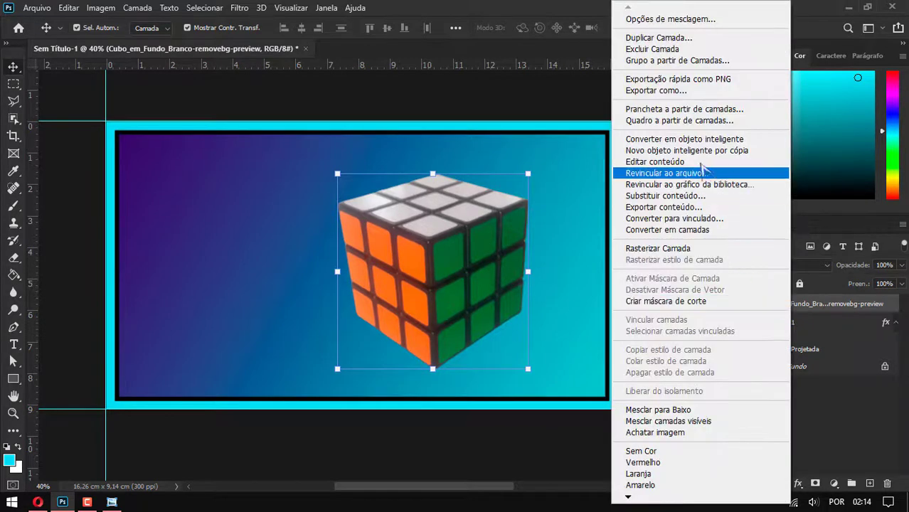
pyautogui.click(677, 146)
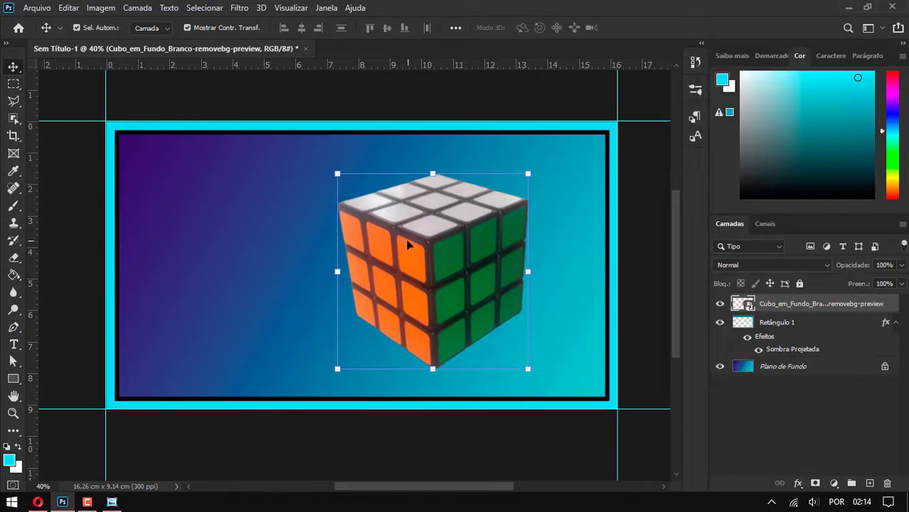
# Enlarge the cube at the lower right, keeping its layer above Retângulo 1
pyautogui.moveTo(335, 173)
pyautogui.mouseDown()
pyautogui.moveTo(361, 227)
pyautogui.moveTo(384, 222)
pyautogui.mouseUp()
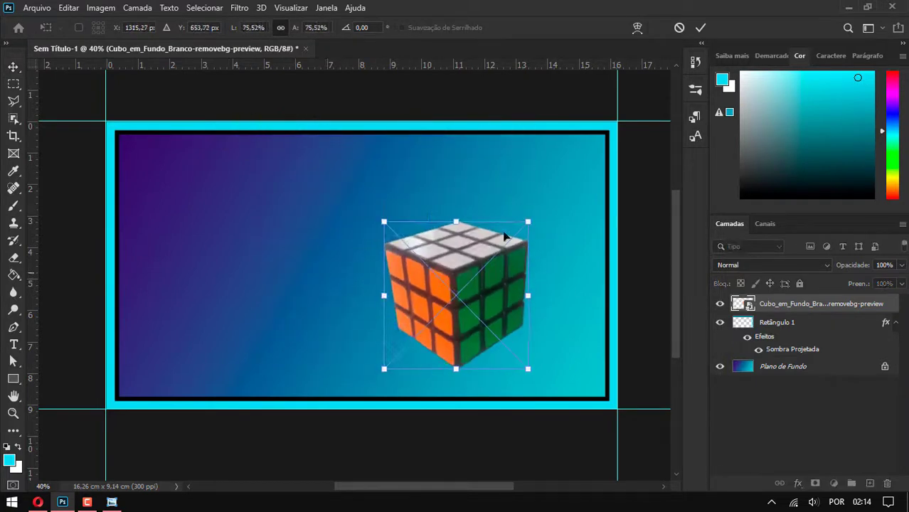
pyautogui.moveTo(489, 313)
pyautogui.mouseDown()
pyautogui.moveTo(516, 379)
pyautogui.moveTo(580, 469)
pyautogui.moveTo(622, 408)
pyautogui.moveTo(599, 388)
pyautogui.mouseUp()
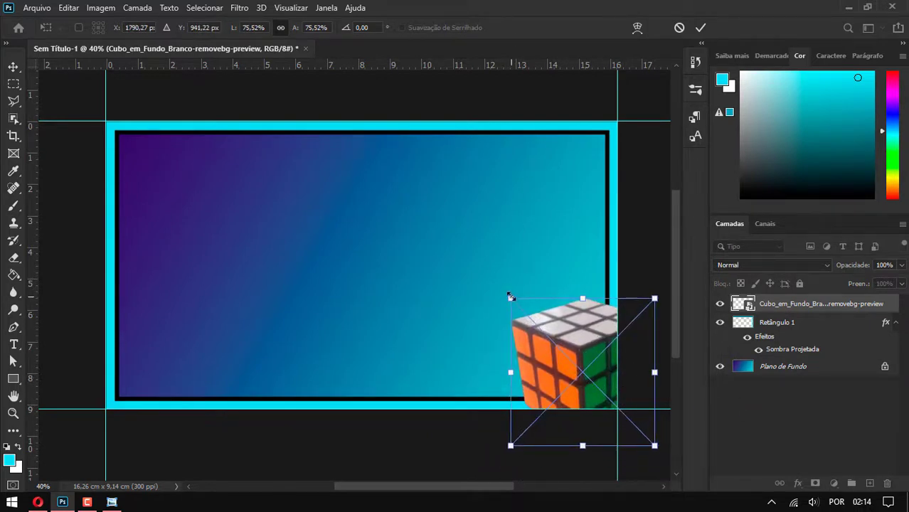
pyautogui.moveTo(510, 296); pyautogui.dragTo(401, 181)
pyautogui.press('Return')
pyautogui.keyDown('ctrl'); pyautogui.click(785, 305); pyautogui.keyUp('ctrl')
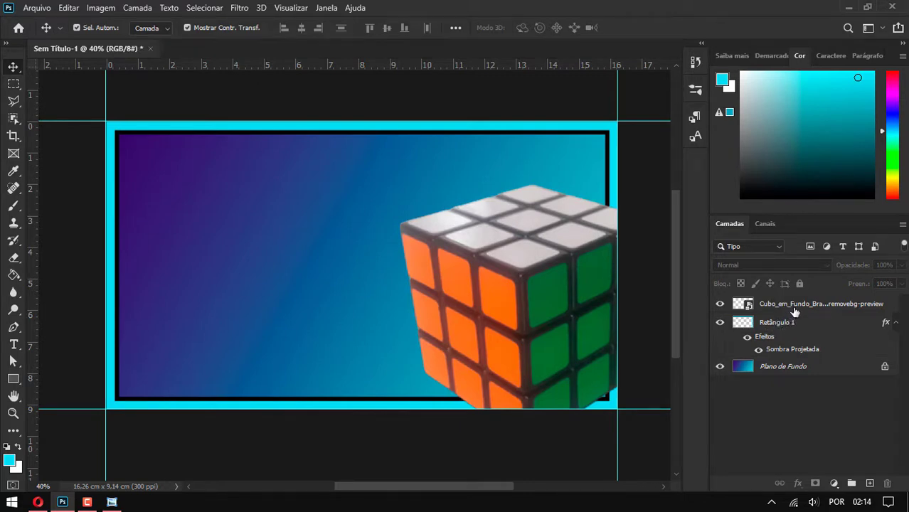
pyautogui.moveTo(794, 311); pyautogui.dragTo(782, 355)
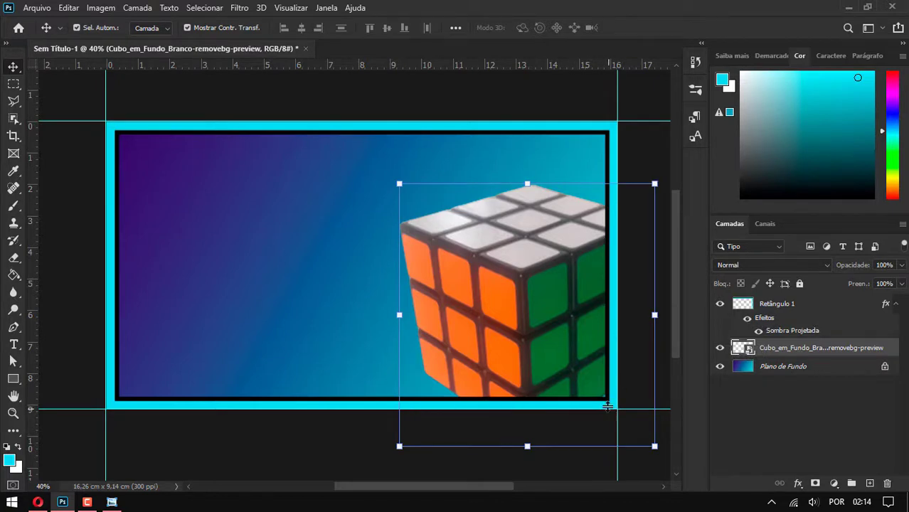
pyautogui.moveTo(801, 359); pyautogui.dragTo(795, 300)
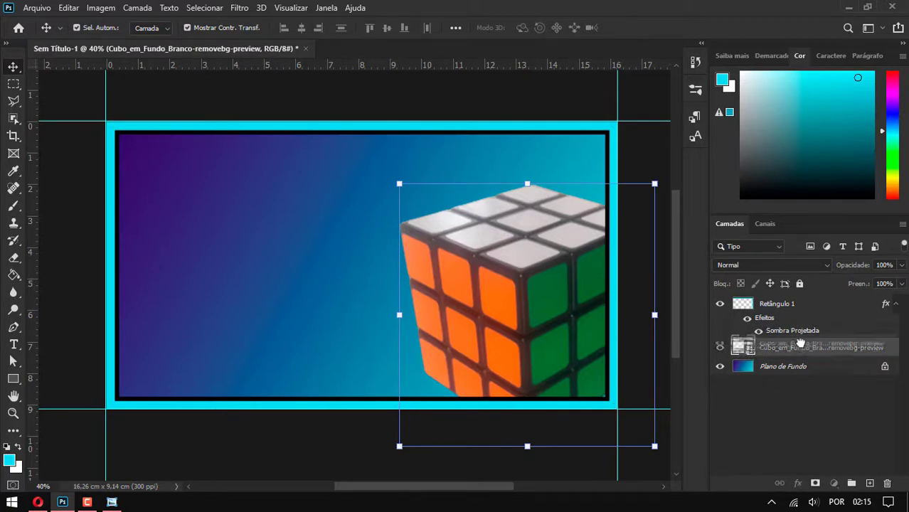
pyautogui.click(767, 441)
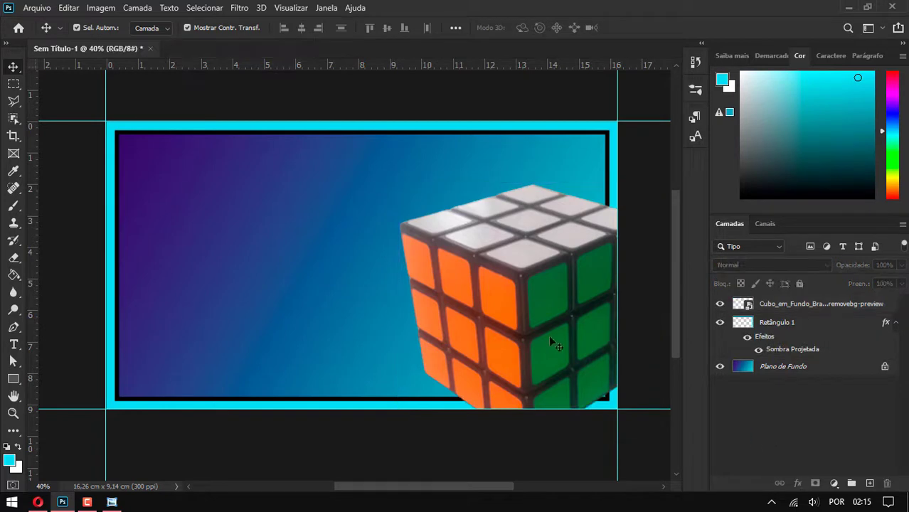
# Enlarge the cube further and reposition it at the card's right edge
pyautogui.moveTo(538, 301); pyautogui.dragTo(519, 327)
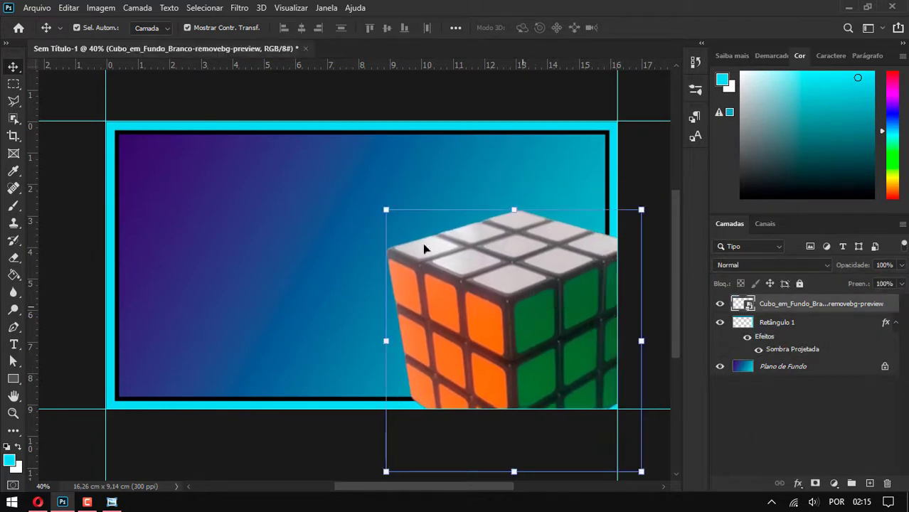
pyautogui.moveTo(382, 210); pyautogui.dragTo(371, 193)
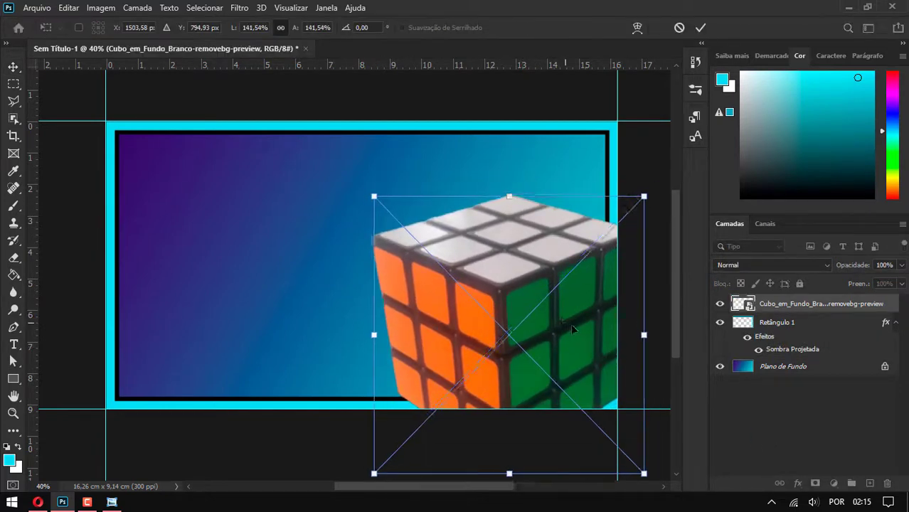
pyautogui.moveTo(553, 320)
pyautogui.mouseDown()
pyautogui.moveTo(568, 323)
pyautogui.moveTo(557, 315)
pyautogui.mouseUp()
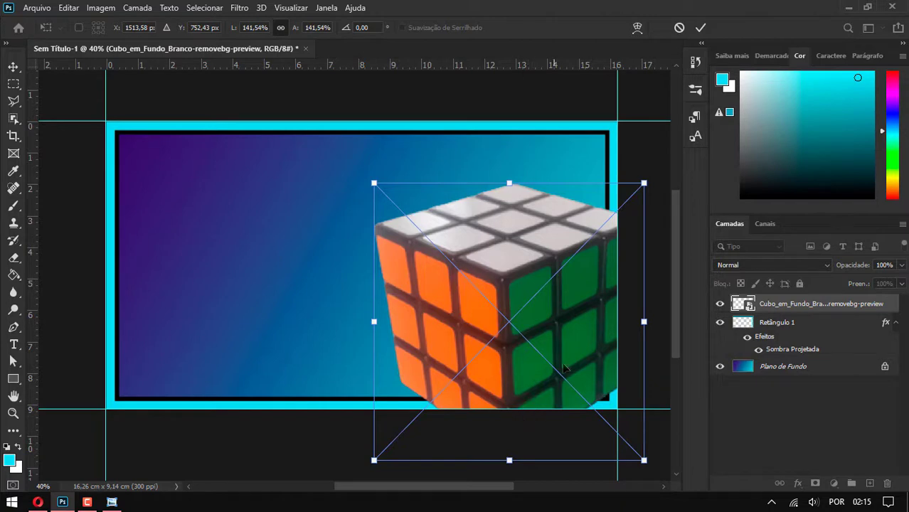
pyautogui.click(771, 376)
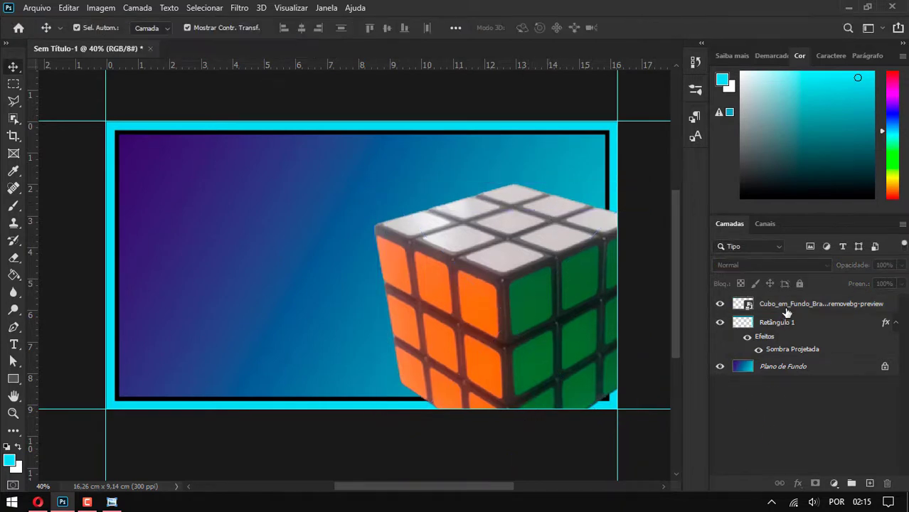
# Rotate the cube about 15° and shift it into place
pyautogui.click(782, 304)
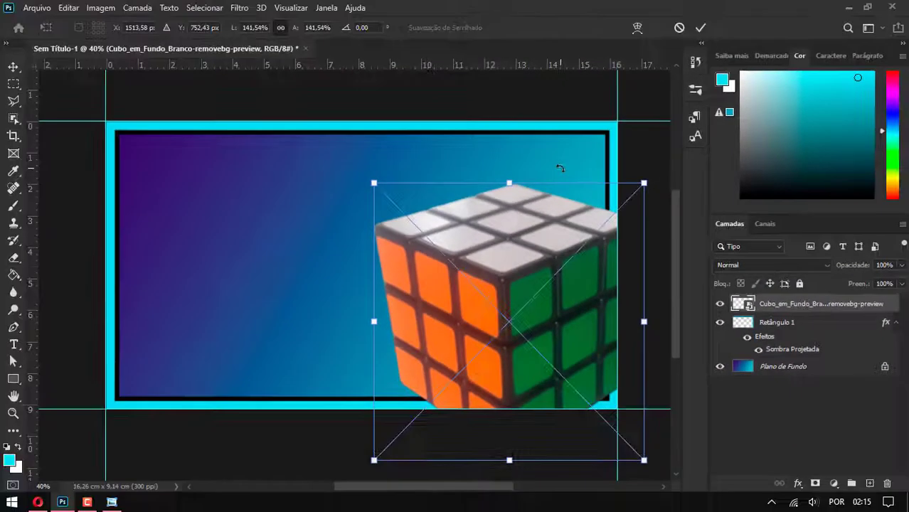
pyautogui.moveTo(559, 171)
pyautogui.mouseDown()
pyautogui.moveTo(596, 271)
pyautogui.moveTo(632, 236)
pyautogui.moveTo(599, 177)
pyautogui.mouseUp()
pyautogui.moveTo(509, 239); pyautogui.dragTo(528, 287)
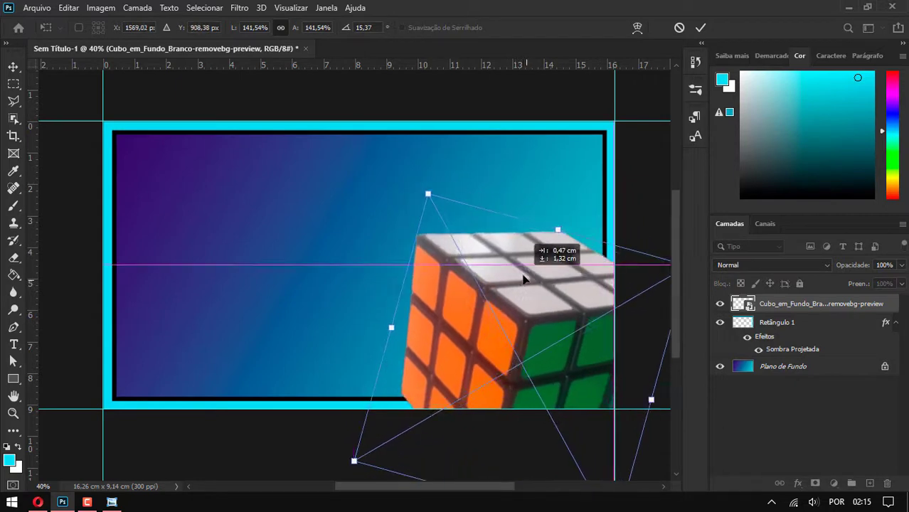
pyautogui.press('Return')
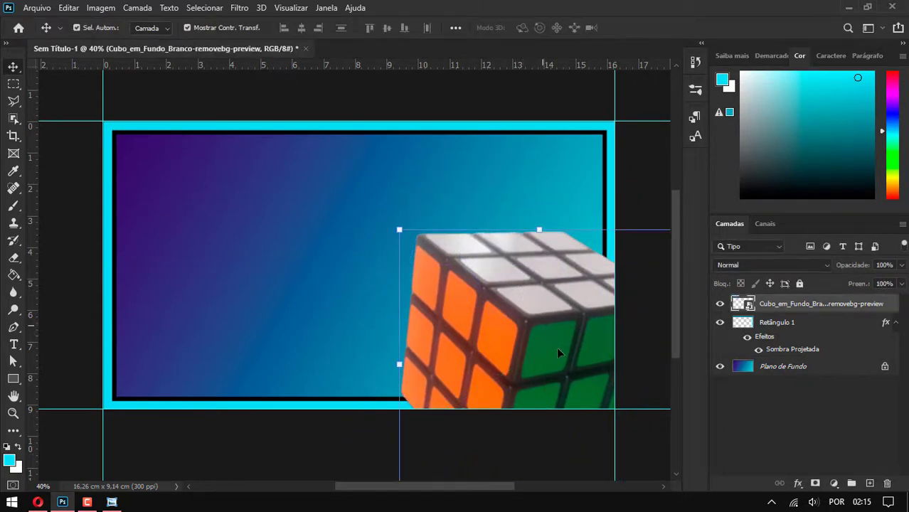
pyautogui.moveTo(556, 346)
pyautogui.mouseDown()
pyautogui.moveTo(150, 342)
pyautogui.moveTo(529, 266)
pyautogui.moveTo(581, 320)
pyautogui.moveTo(571, 323)
pyautogui.mouseUp()
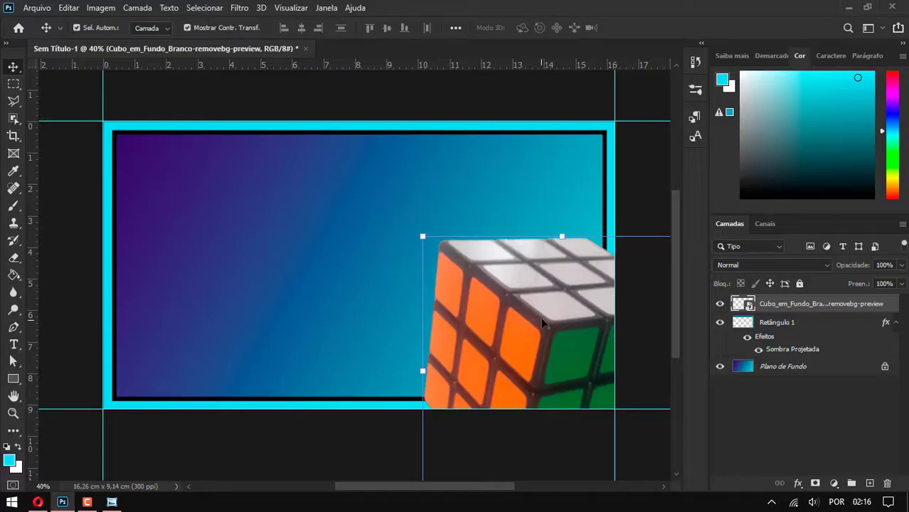
# Settle the cube at the lower right after comparing thumbnails on the YouTube page
pyautogui.moveTo(542, 323); pyautogui.dragTo(176, 334)
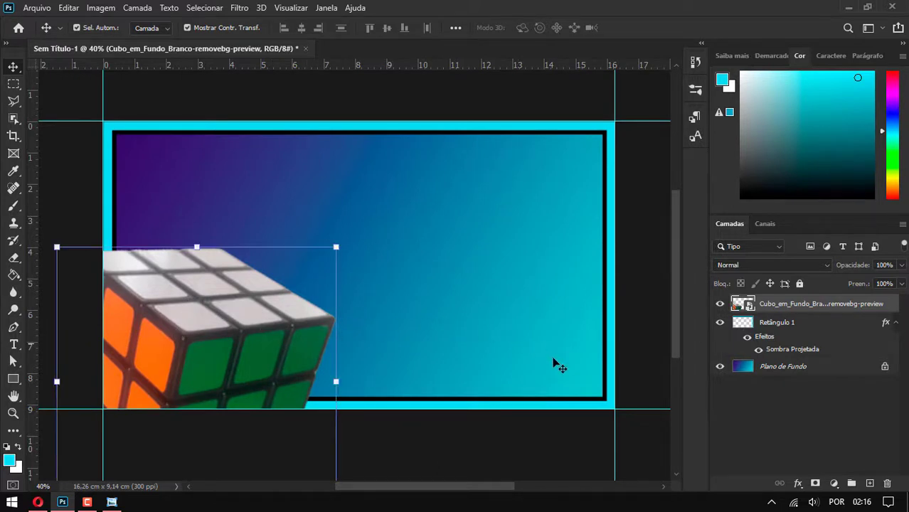
pyautogui.moveTo(204, 327); pyautogui.dragTo(578, 328)
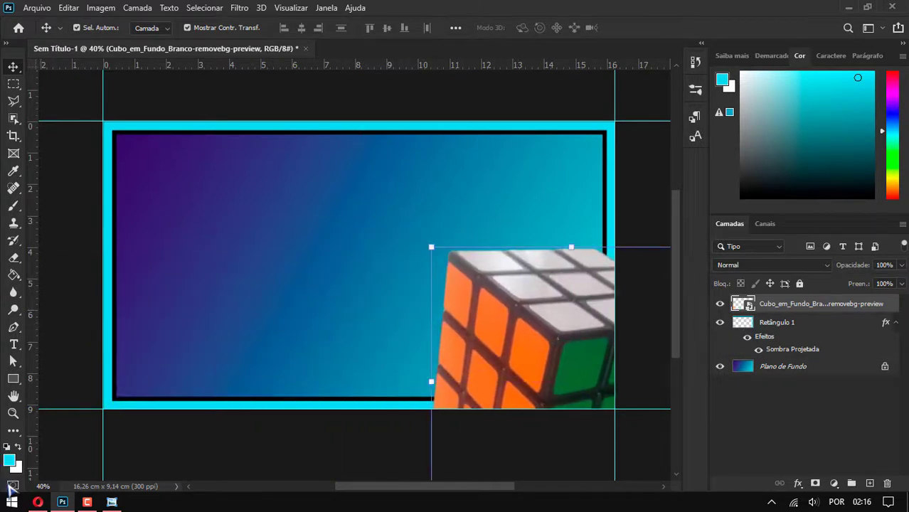
pyautogui.click(38, 502)
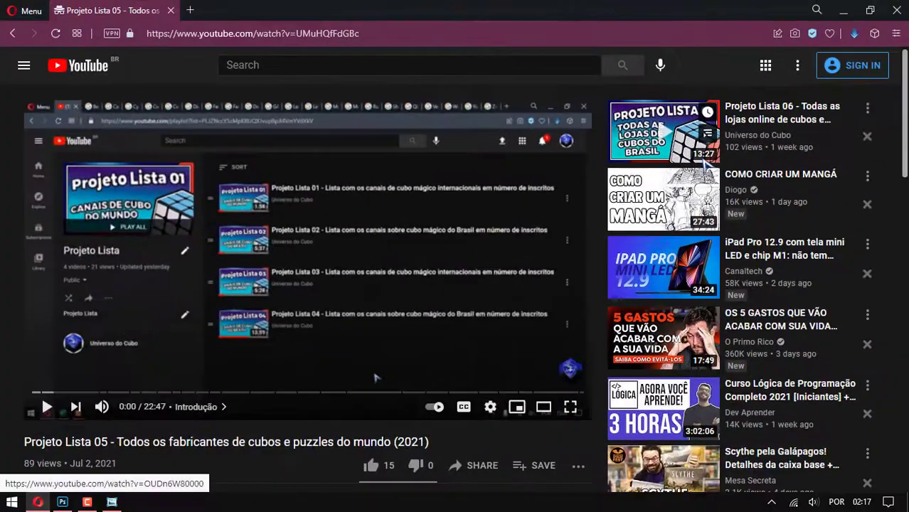
pyautogui.scroll(-6, 729, 284)
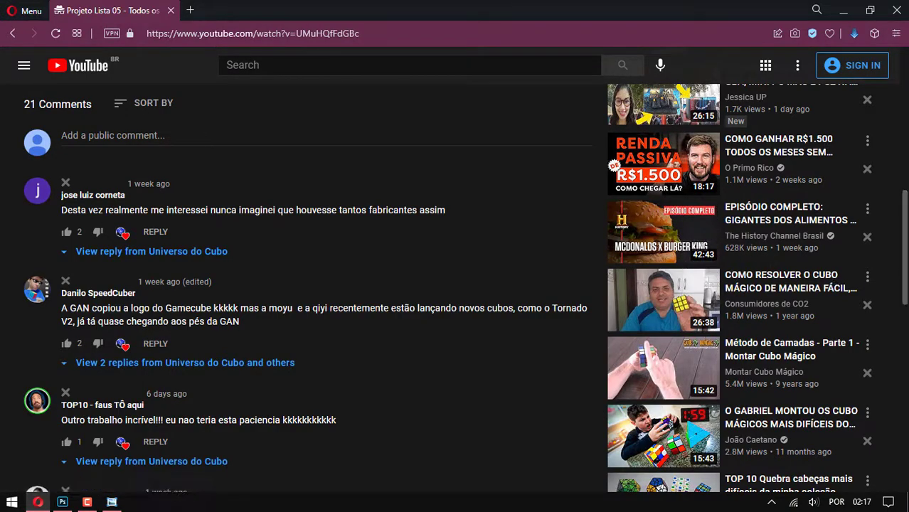
pyautogui.scroll(-4, 661, 285)
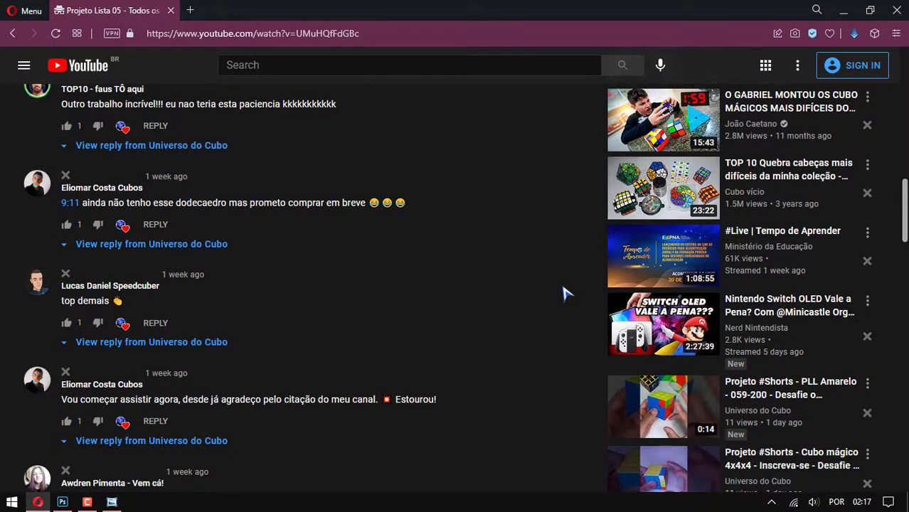
pyautogui.click(62, 501)
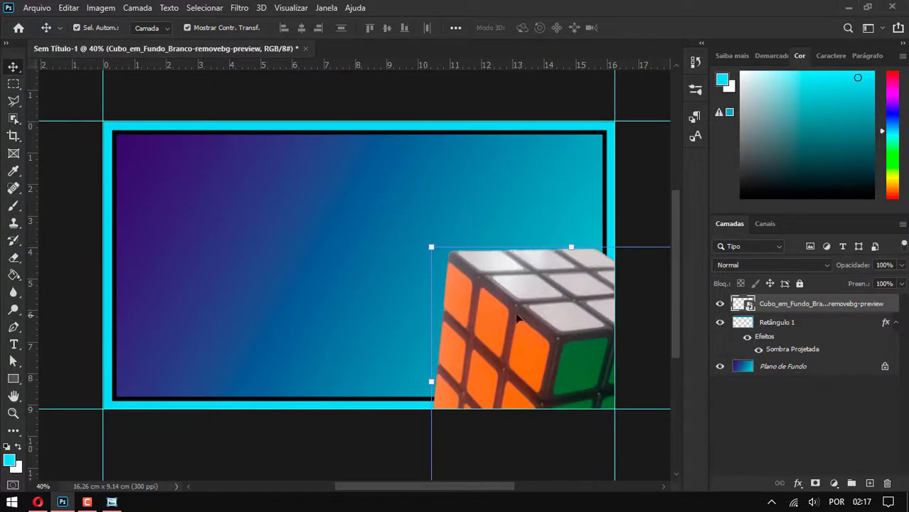
# Fine-tune the cube's lower-right position, checking YouTube and the reference thumbnail
pyautogui.moveTo(541, 352); pyautogui.dragTo(495, 327)
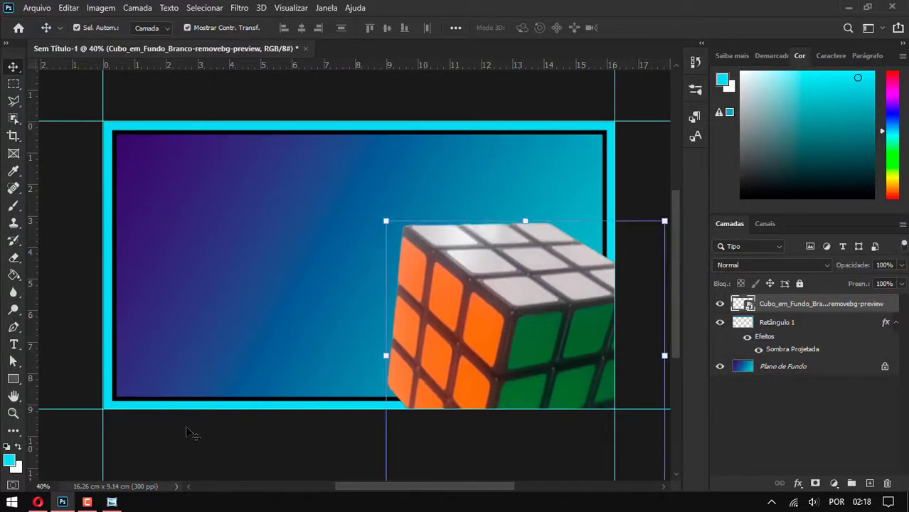
pyautogui.hotkey('alt', 'Tab')
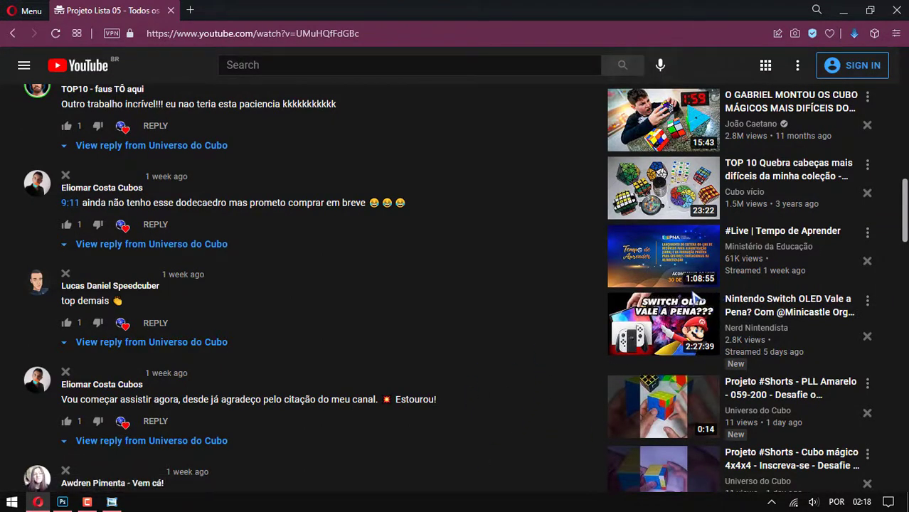
pyautogui.press('Home')
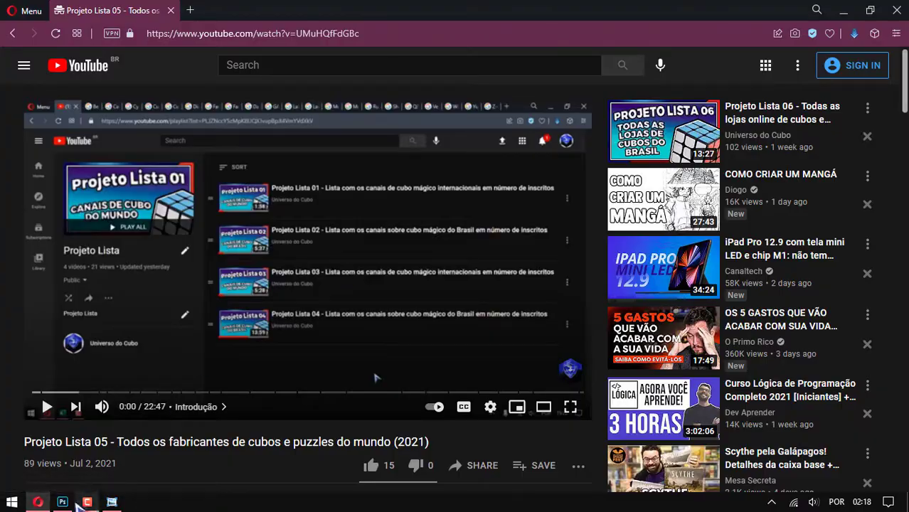
pyautogui.click(62, 502)
pyautogui.moveTo(510, 352); pyautogui.dragTo(537, 347)
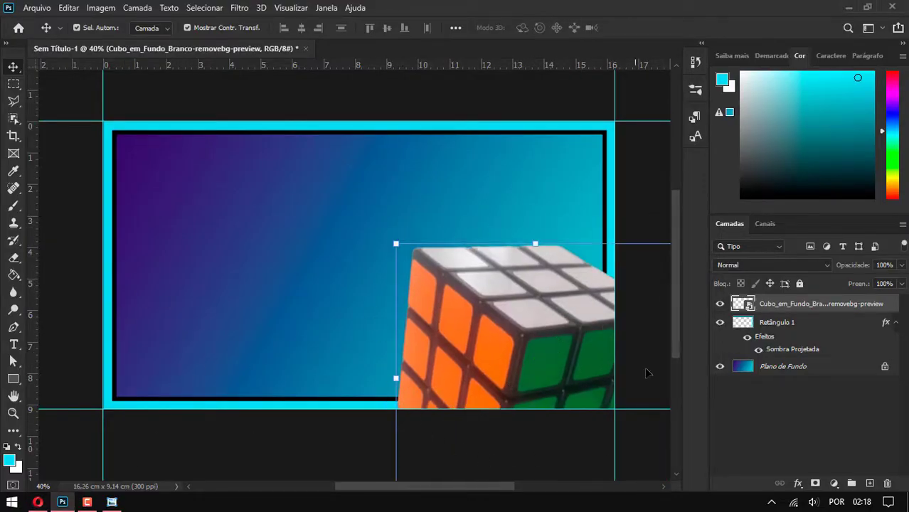
pyautogui.moveTo(537, 320); pyautogui.dragTo(548, 305)
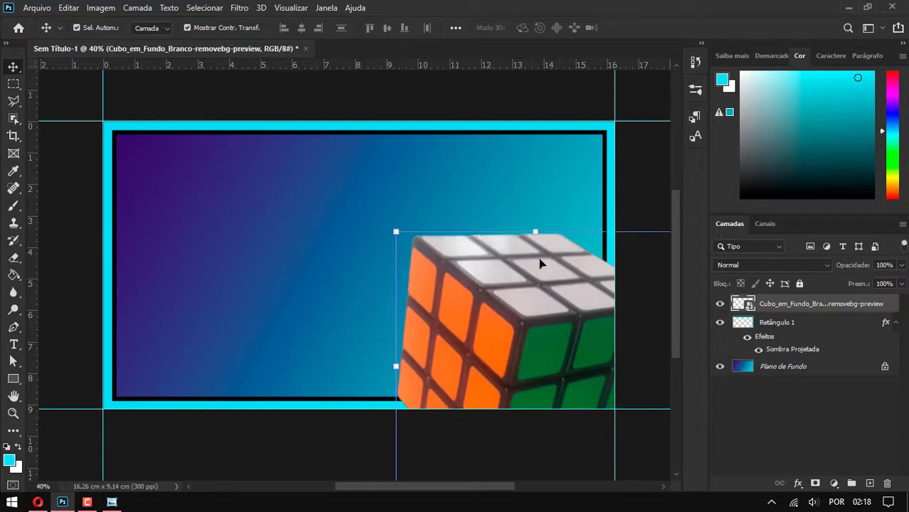
pyautogui.click(808, 430)
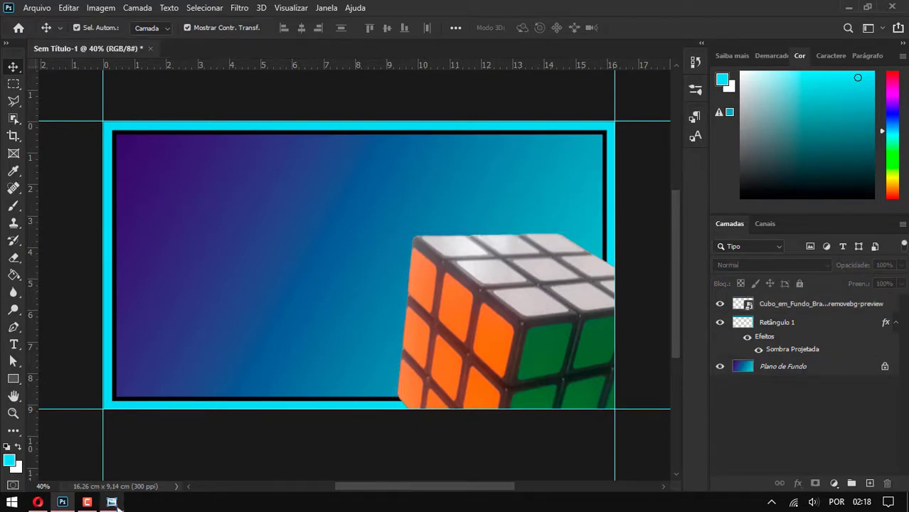
pyautogui.click(112, 502)
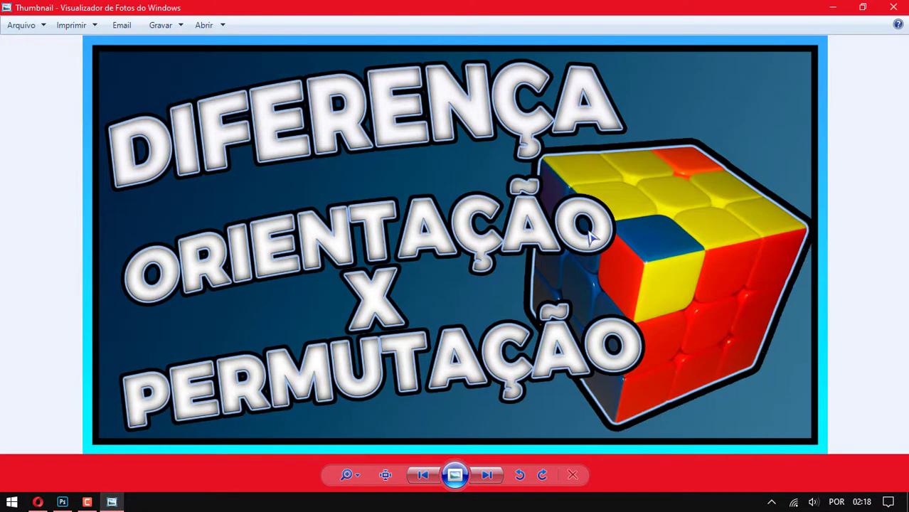
# Return from the reference thumbnail to the Sem Título-1 cube design
pyautogui.click(111, 502)
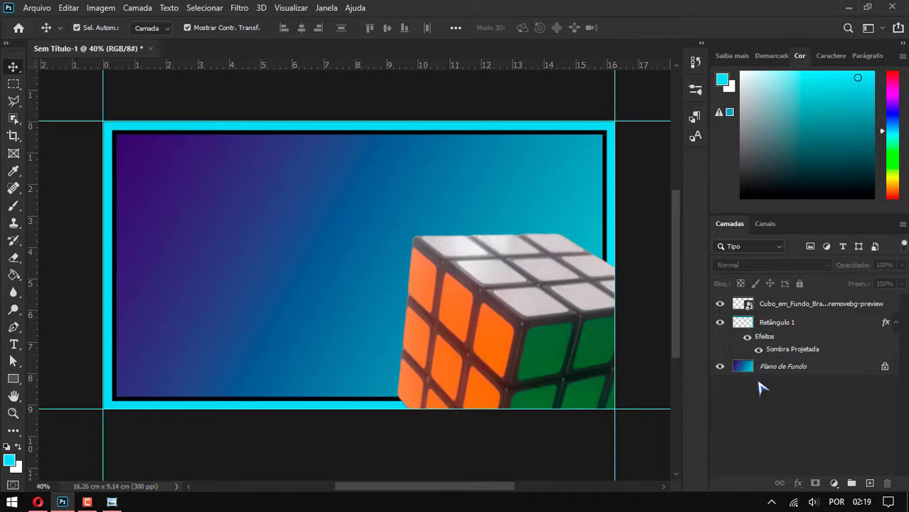
# Give the cube photo layer an Outer Glow (size 17) and a size-29 Drop Shadow
pyautogui.click(801, 328)
pyautogui.click(782, 423)
pyautogui.rightClick(787, 305)
pyautogui.click(666, 19)
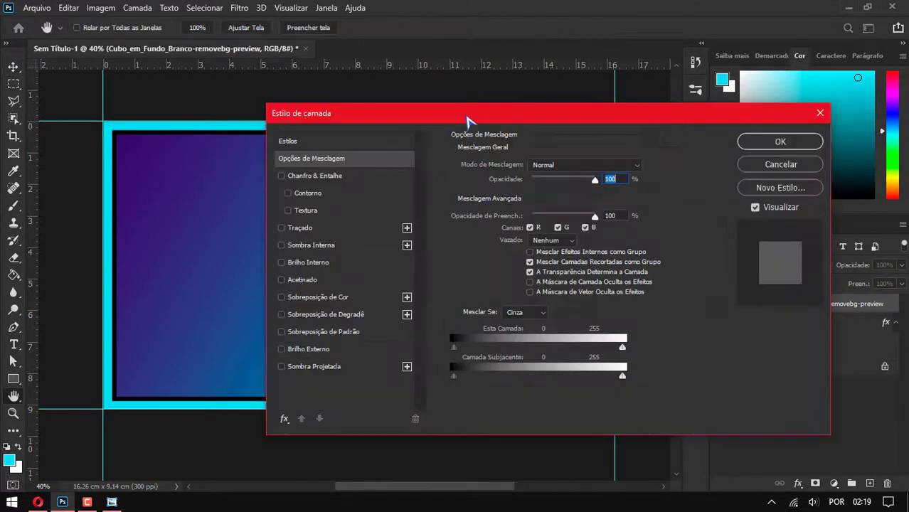
pyautogui.moveTo(466, 122); pyautogui.dragTo(751, 125)
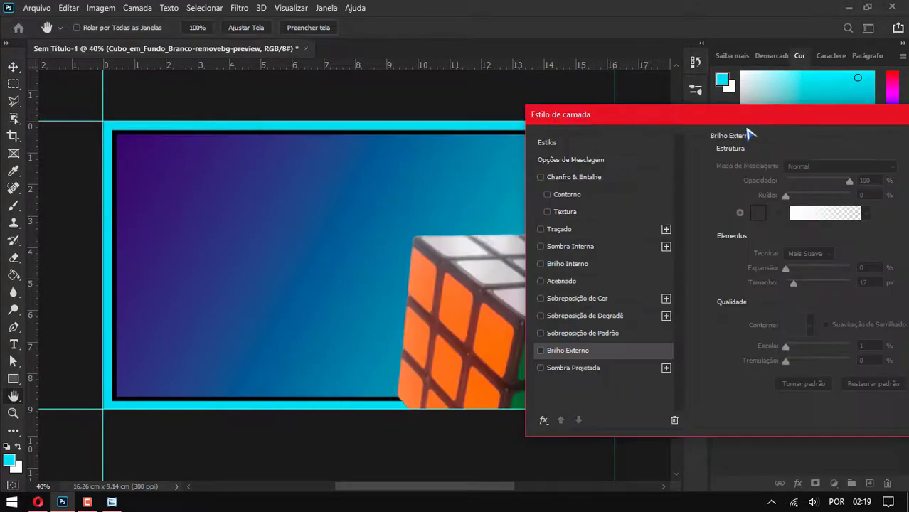
pyautogui.click(566, 353)
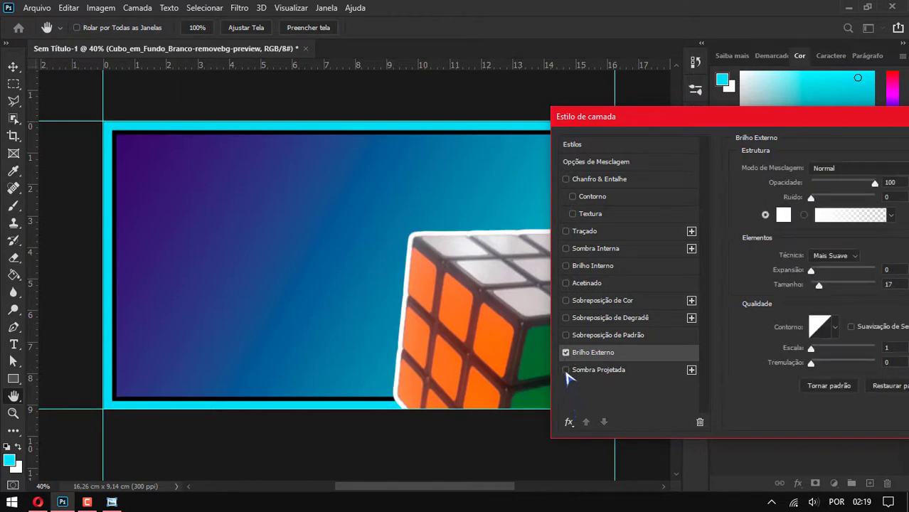
pyautogui.click(630, 371)
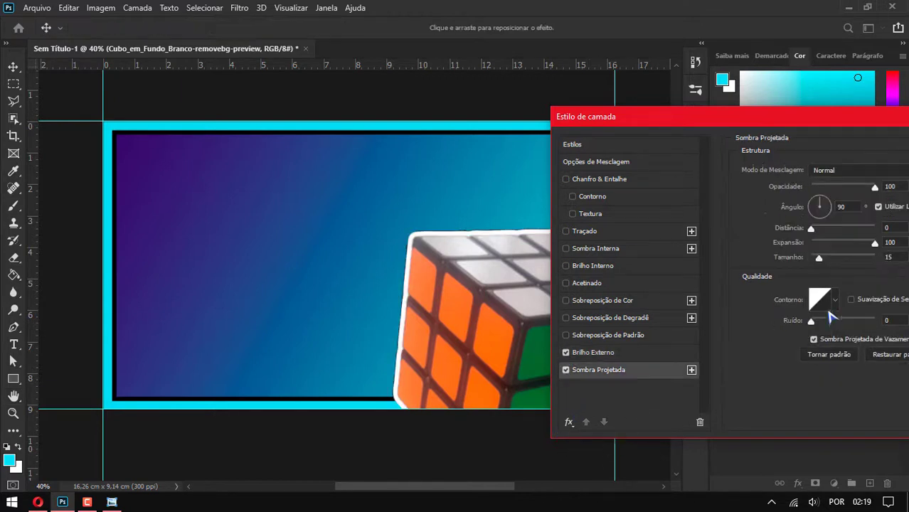
pyautogui.moveTo(818, 258); pyautogui.dragTo(822, 258)
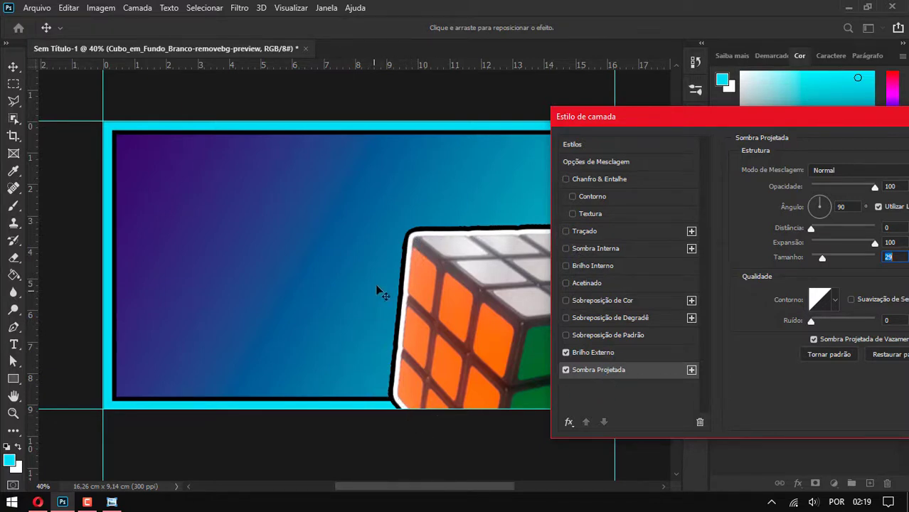
pyautogui.click(613, 353)
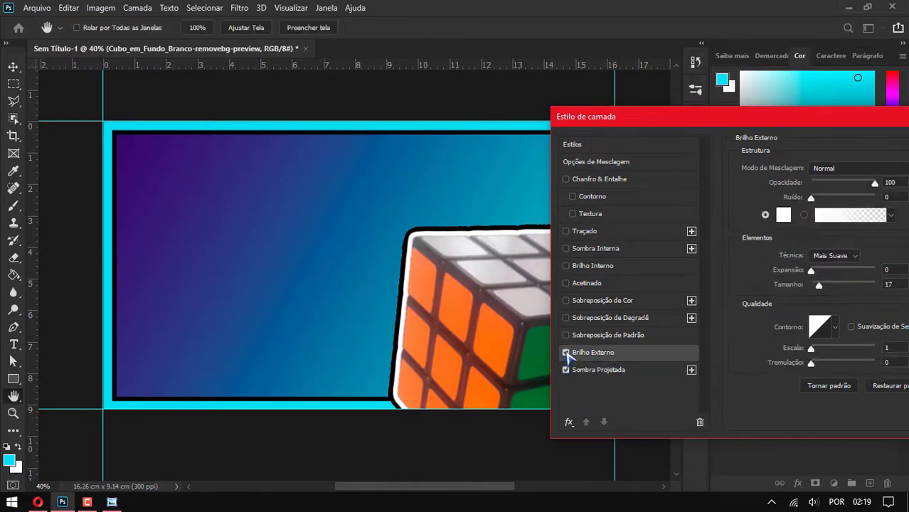
pyautogui.click(566, 352)
# Try a black (000000) glow colour and toggle the cube's glow and shadow effects
pyautogui.click(566, 371)
pyautogui.click(784, 215)
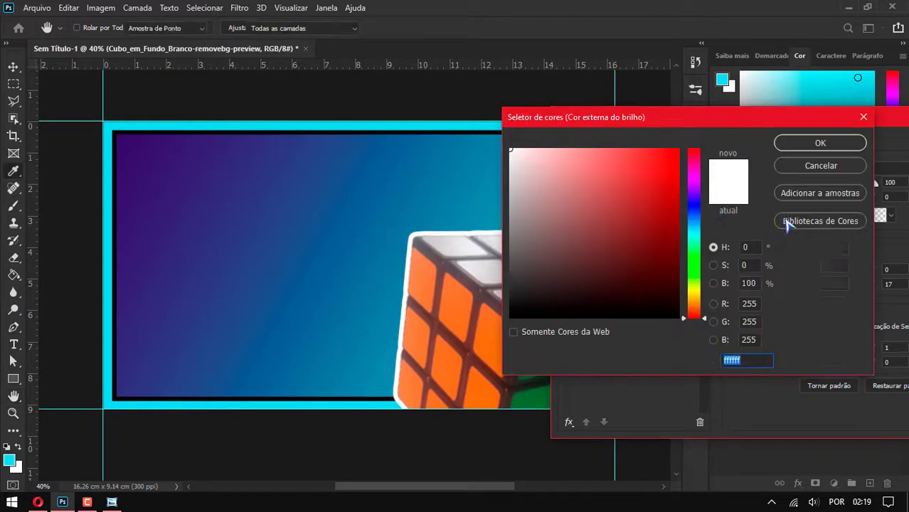
pyautogui.write('000000')
pyautogui.click(842, 148)
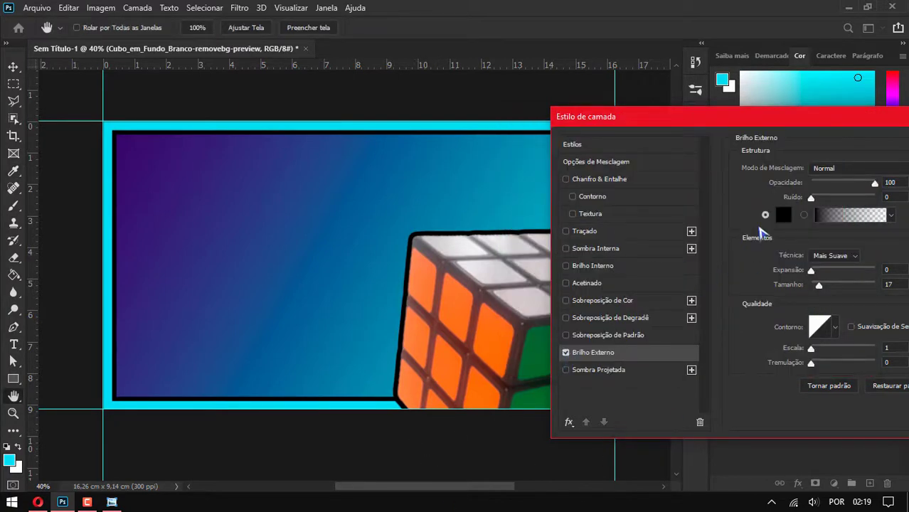
pyautogui.click(566, 353)
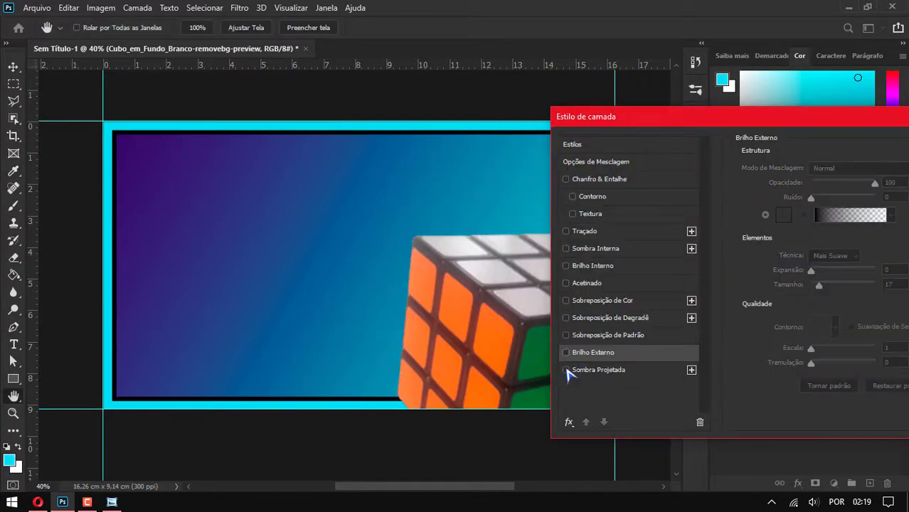
pyautogui.click(566, 369)
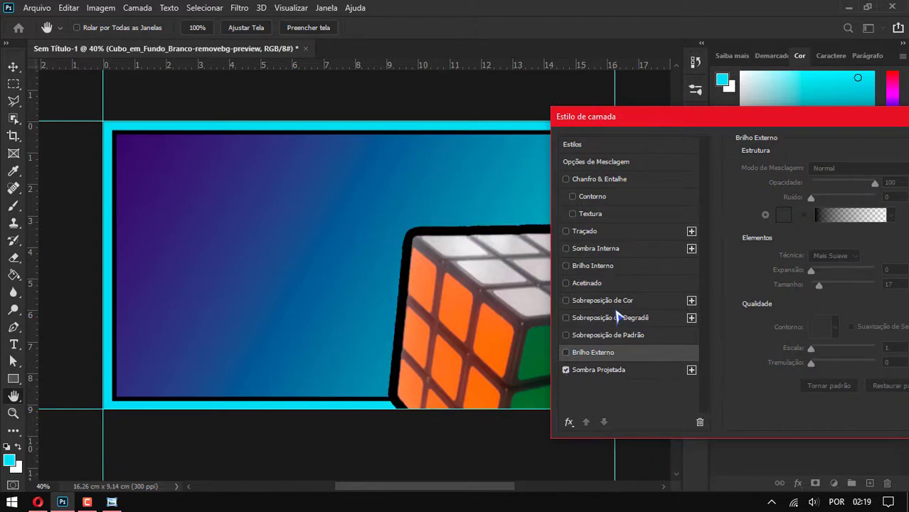
pyautogui.click(566, 370)
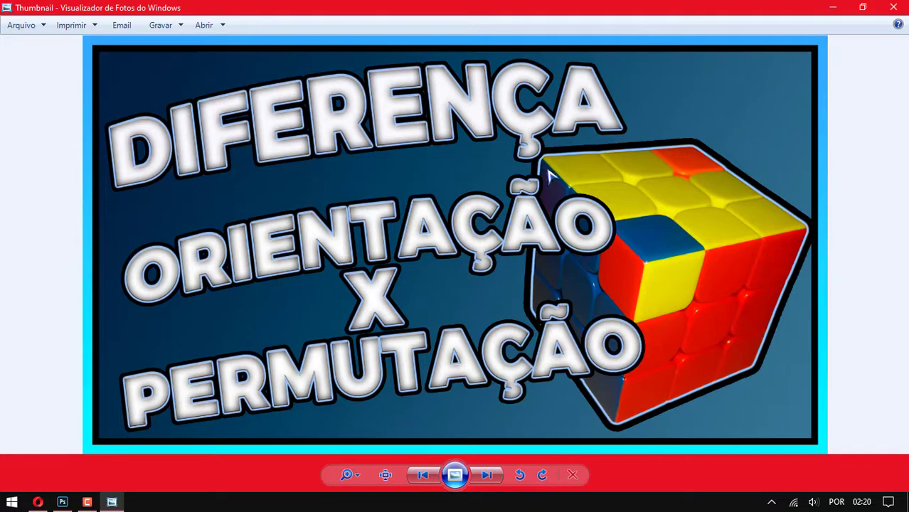
pyautogui.click(62, 502)
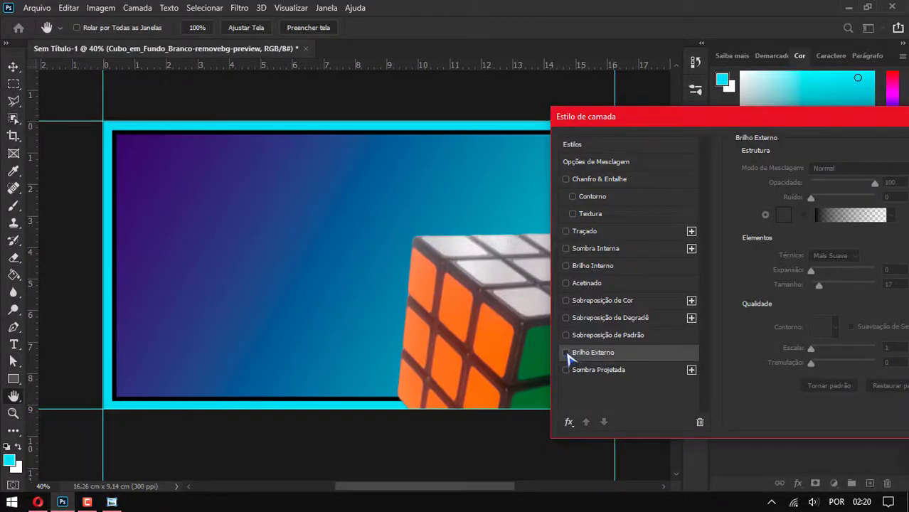
pyautogui.click(567, 353)
# Make the Outer Glow bright cyan at size 8, re-enable Drop Shadow at size 21, and apply
pyautogui.click(785, 218)
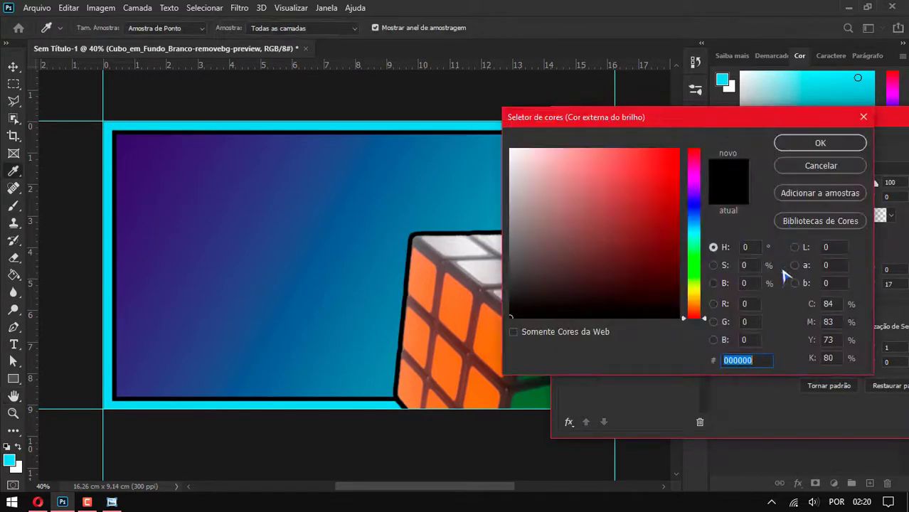
pyautogui.moveTo(687, 314); pyautogui.dragTo(697, 236)
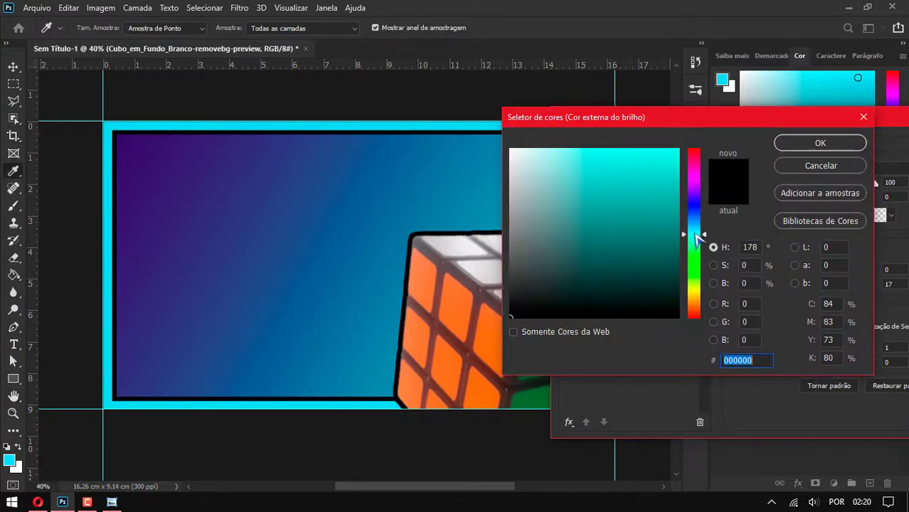
pyautogui.moveTo(669, 160); pyautogui.dragTo(679, 148)
pyautogui.click(819, 143)
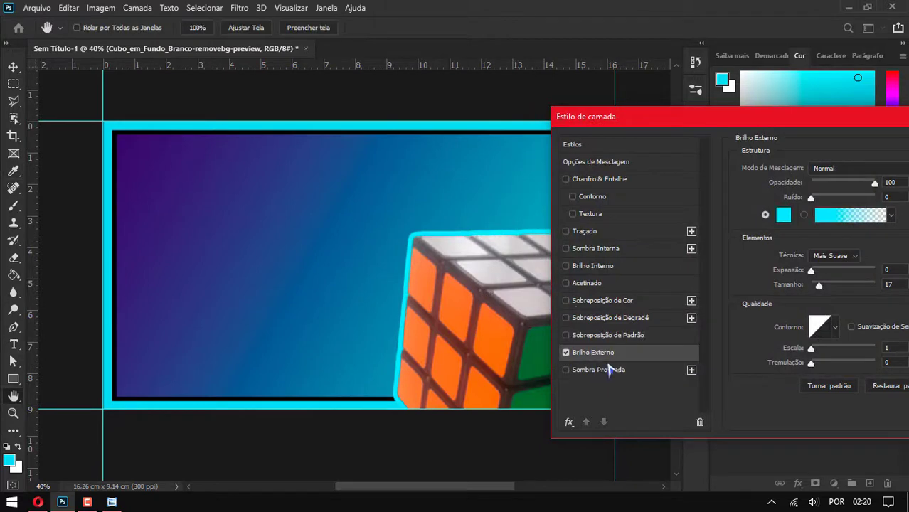
pyautogui.click(816, 285)
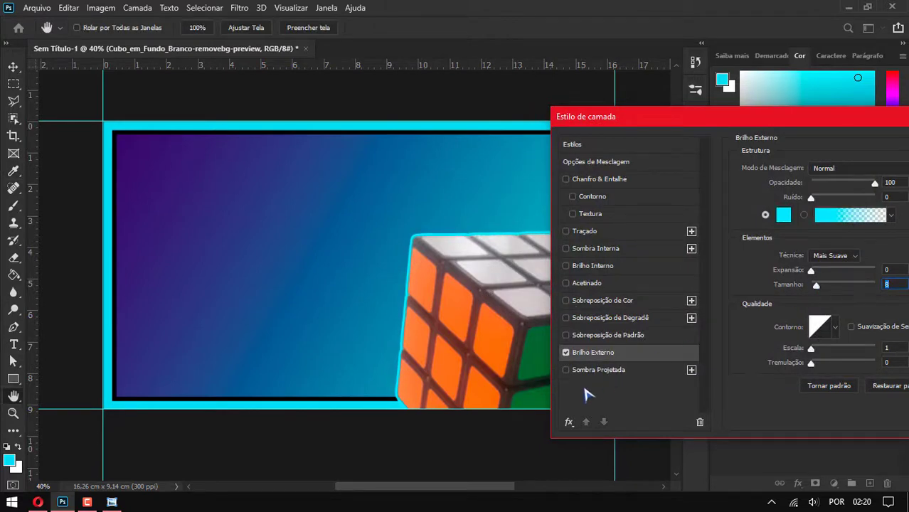
pyautogui.click(566, 371)
pyautogui.click(600, 370)
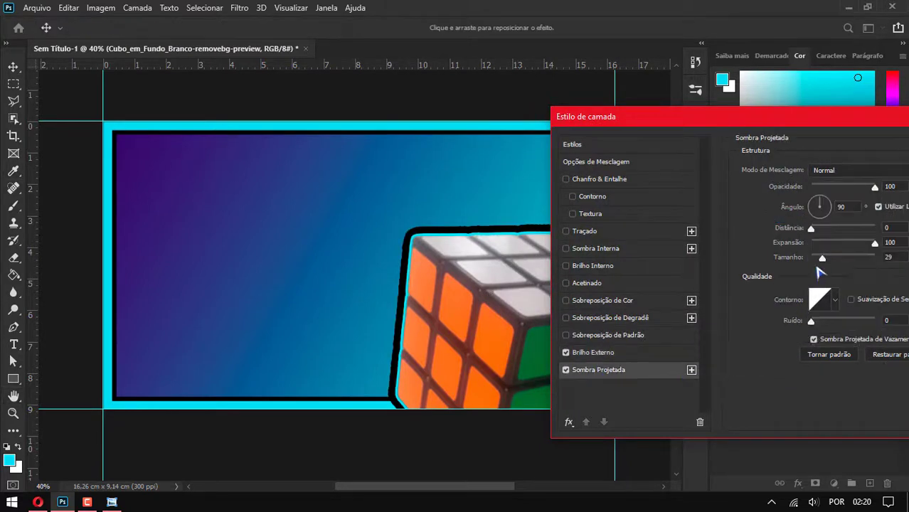
pyautogui.moveTo(823, 263); pyautogui.dragTo(819, 261)
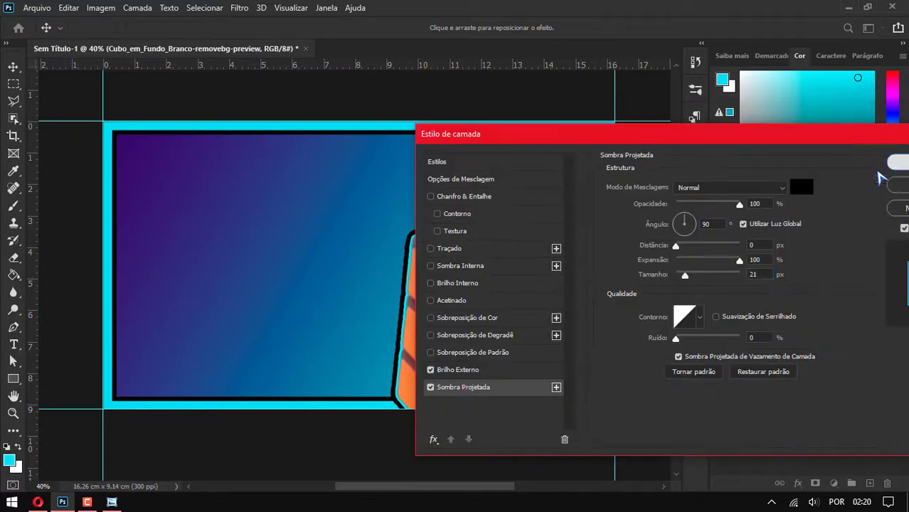
pyautogui.click(892, 168)
# Tilt the cube about 15°, enlarge it to about 121%, and place it lower right
pyautogui.click(751, 458)
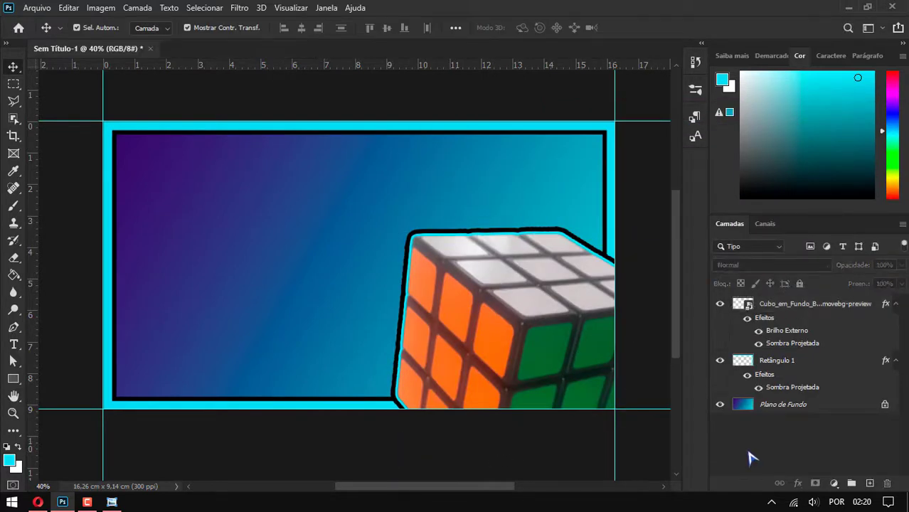
pyautogui.moveTo(481, 313)
pyautogui.mouseDown()
pyautogui.moveTo(545, 341)
pyautogui.moveTo(470, 274)
pyautogui.mouseUp()
pyautogui.click(305, 453)
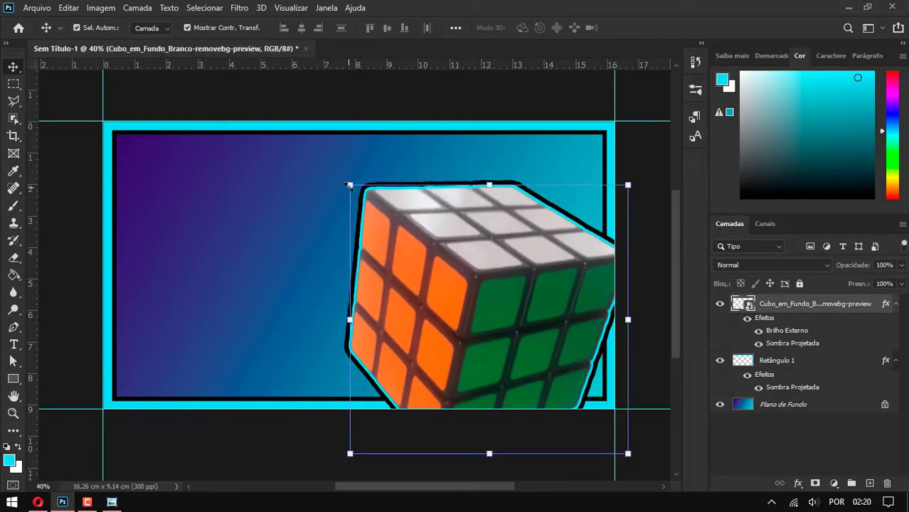
pyautogui.moveTo(349, 185)
pyautogui.mouseDown()
pyautogui.moveTo(380, 164)
pyautogui.moveTo(460, 322)
pyautogui.mouseUp()
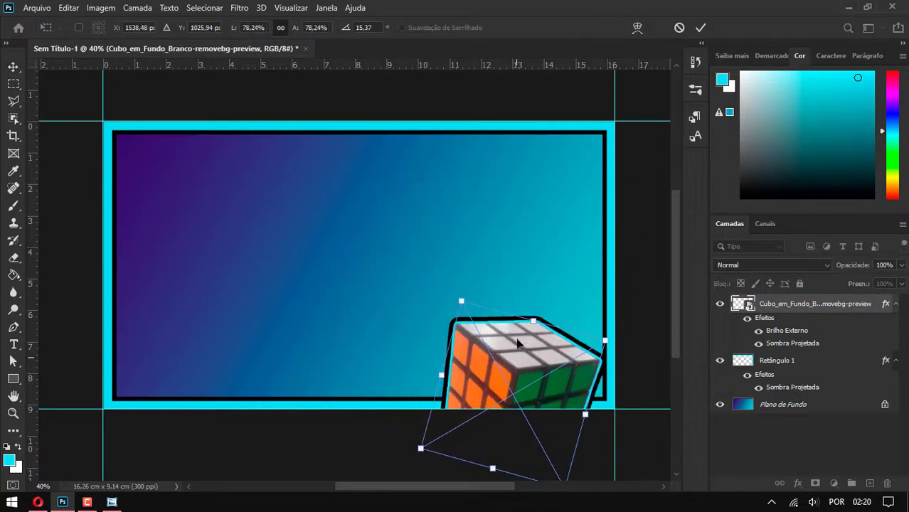
pyautogui.moveTo(510, 359)
pyautogui.mouseDown()
pyautogui.moveTo(513, 283)
pyautogui.moveTo(517, 299)
pyautogui.moveTo(555, 313)
pyautogui.mouseUp()
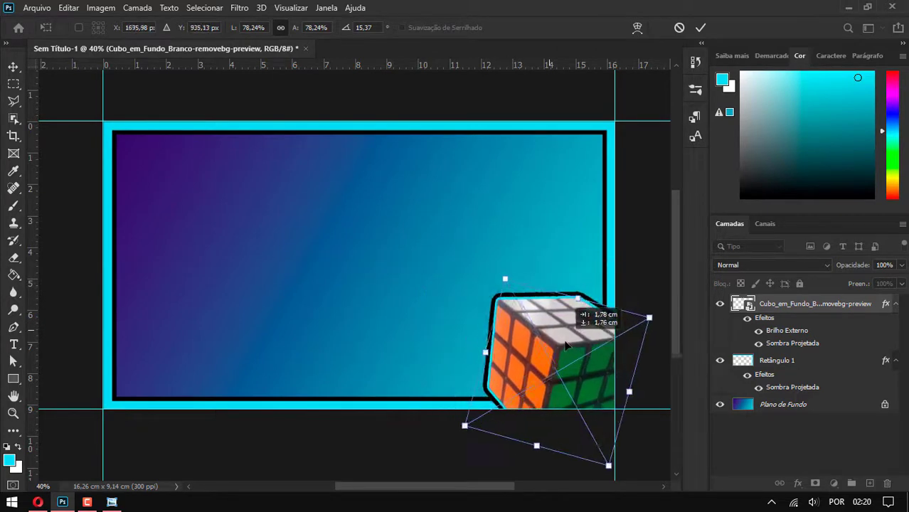
pyautogui.moveTo(498, 271); pyautogui.dragTo(425, 206)
pyautogui.moveTo(513, 295); pyautogui.dragTo(501, 320)
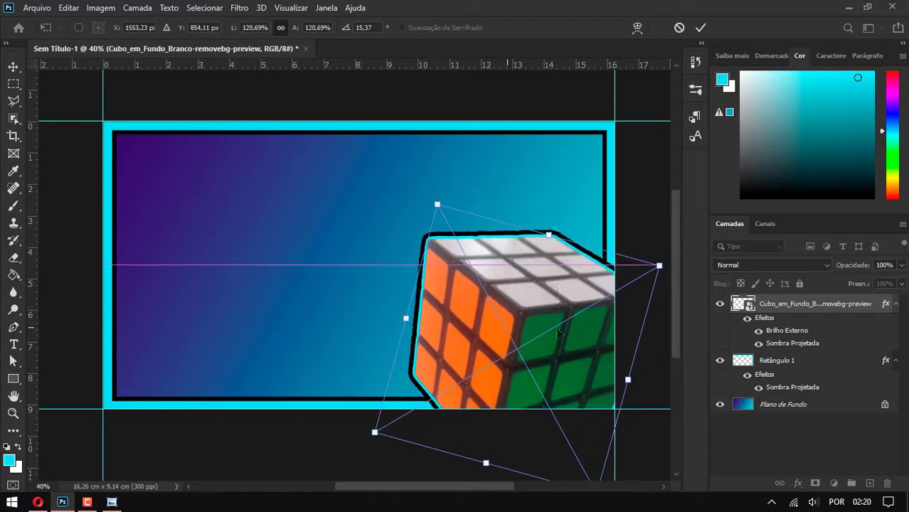
pyautogui.press('Return')
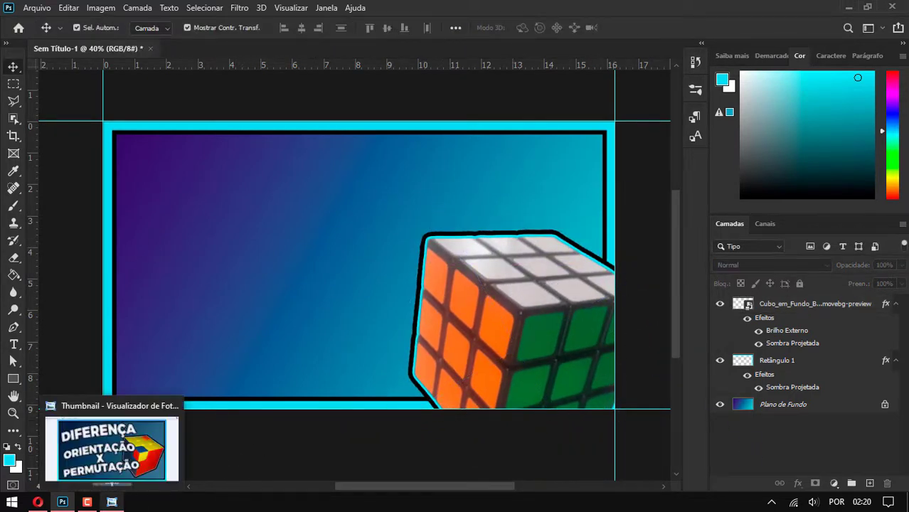
pyautogui.click(111, 502)
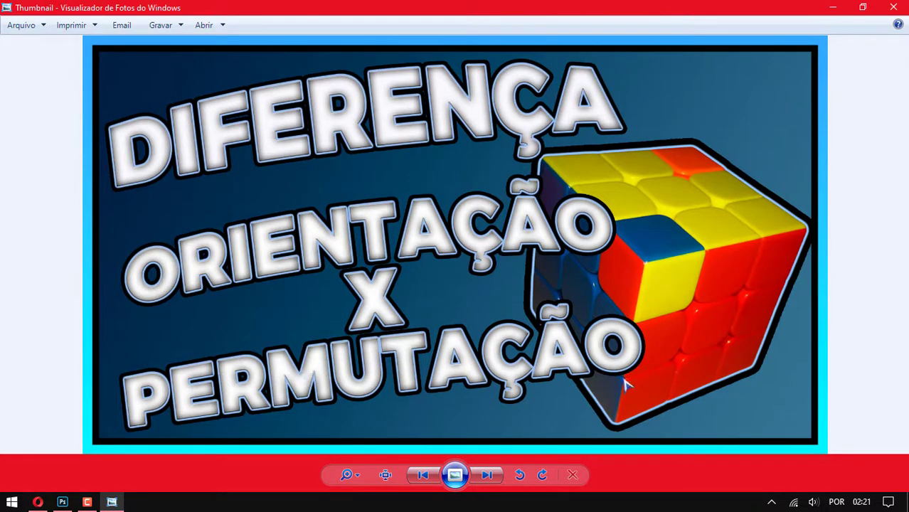
pyautogui.click(834, 8)
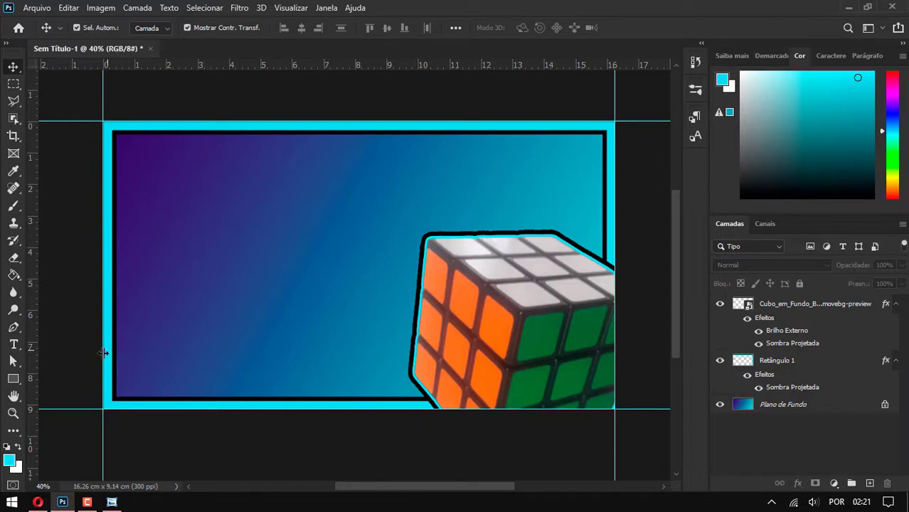
# Type the three-line title TUTORIAL / CUBO / 3X3X3 at the thumbnail's top left
pyautogui.click(14, 344)
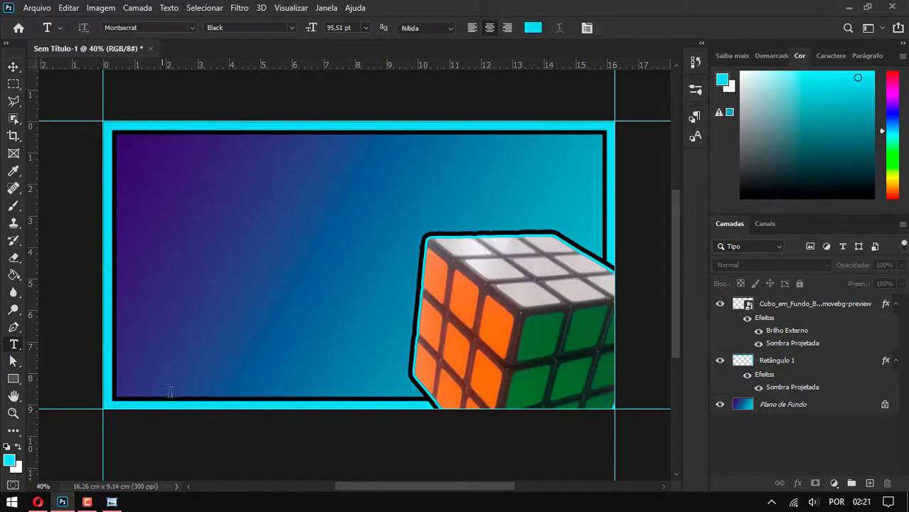
pyautogui.click(171, 184)
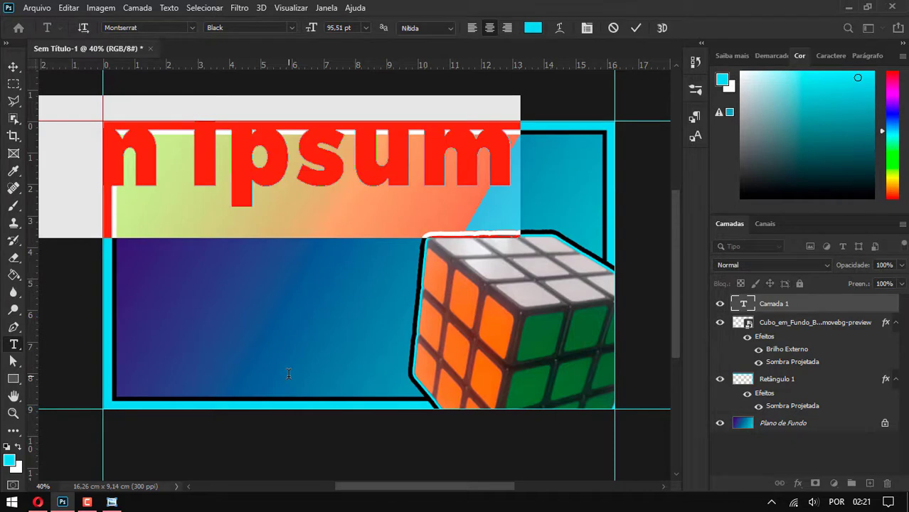
pyautogui.write('TU')
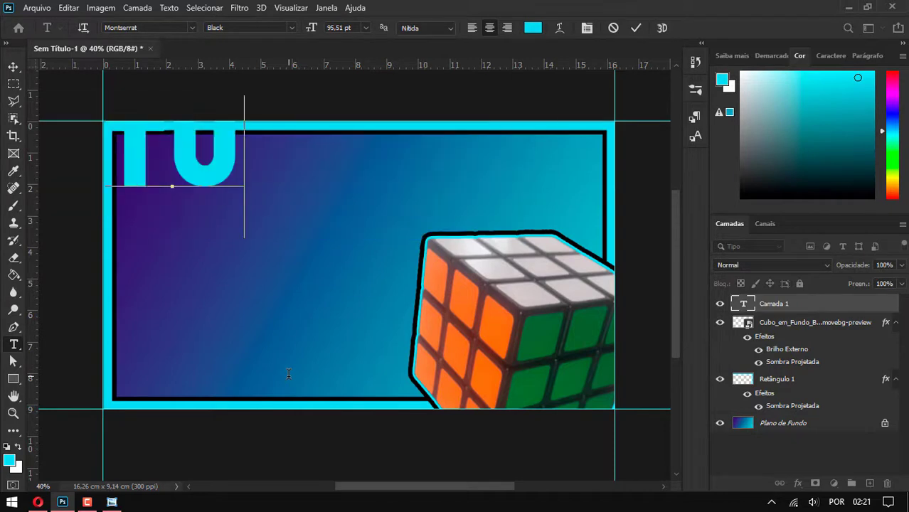
pyautogui.write('TPRO')
pyautogui.press('BackSpace')
pyautogui.press('BackSpace')
pyautogui.press('BackSpace')
pyautogui.write('O')
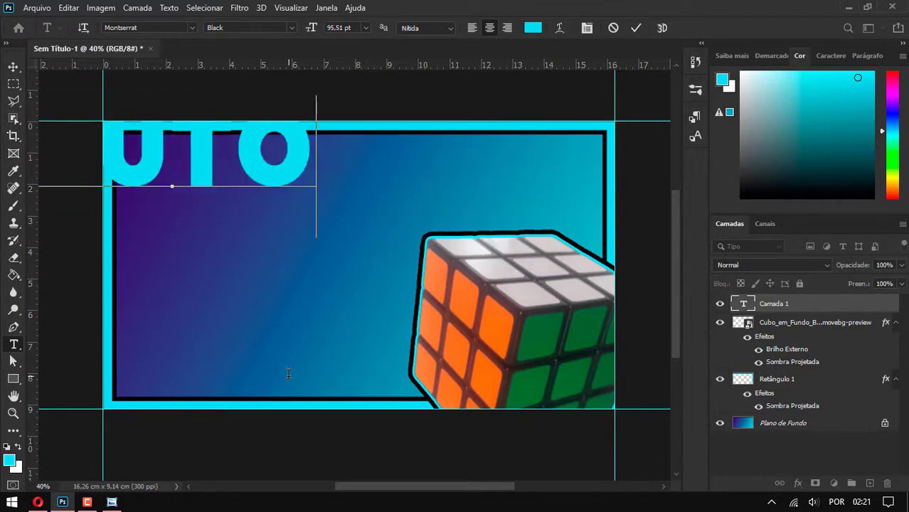
pyautogui.write('RIAL')
pyautogui.press('Return')
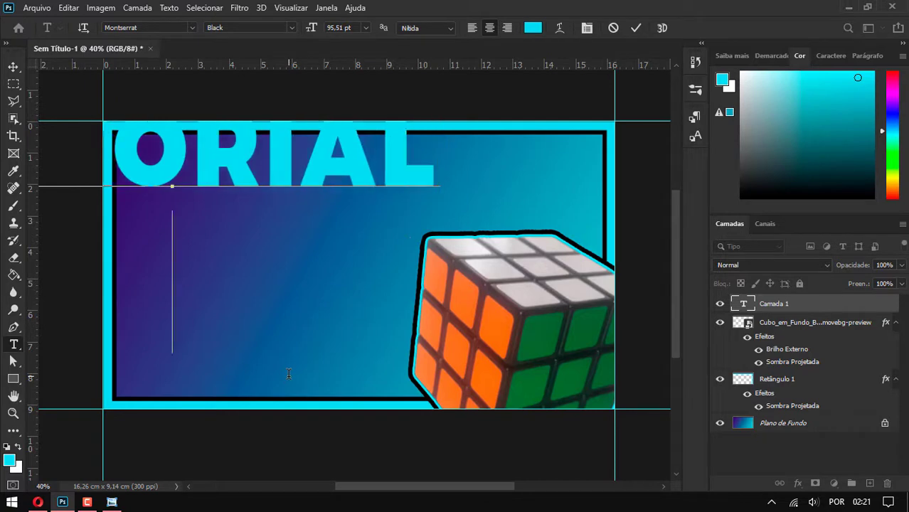
pyautogui.write('CUBO')
pyautogui.press('Return')
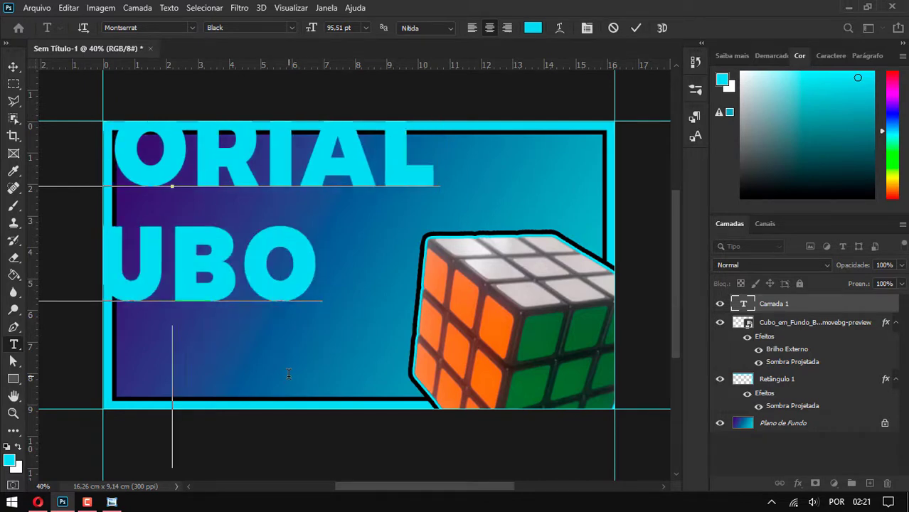
pyautogui.write('X3X3X3')
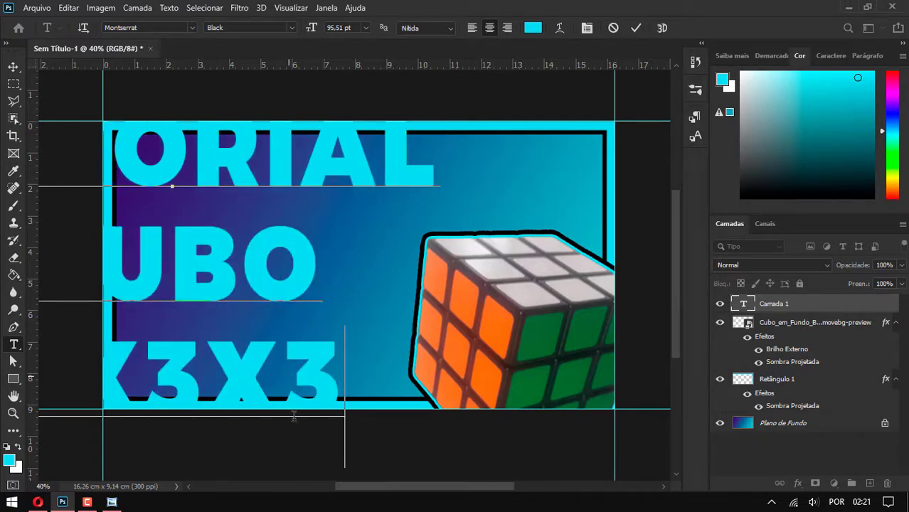
# Scale the title to about 53% and position it in the frame's upper left
pyautogui.click(14, 66)
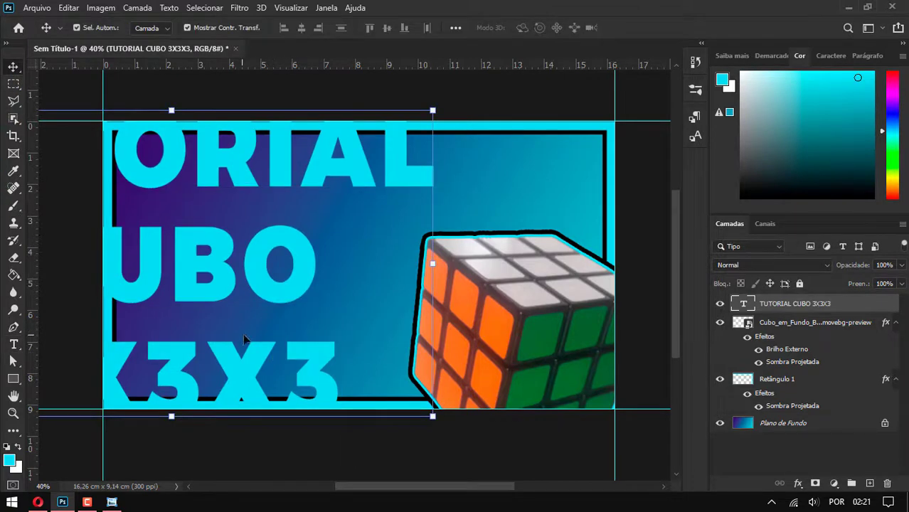
pyautogui.moveTo(244, 334)
pyautogui.mouseDown()
pyautogui.moveTo(337, 327)
pyautogui.moveTo(357, 316)
pyautogui.mouseUp()
pyautogui.click(542, 395)
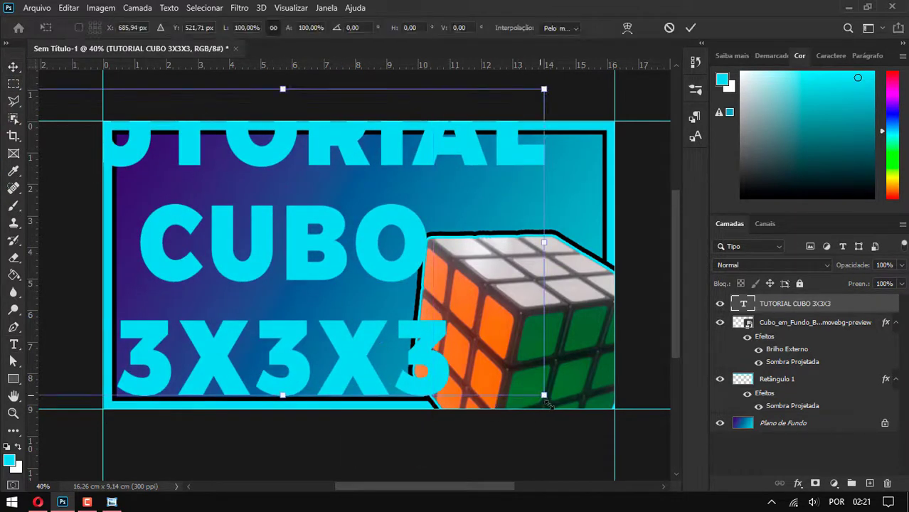
pyautogui.moveTo(535, 435)
pyautogui.mouseDown()
pyautogui.moveTo(304, 270)
pyautogui.moveTo(293, 321)
pyautogui.mouseUp()
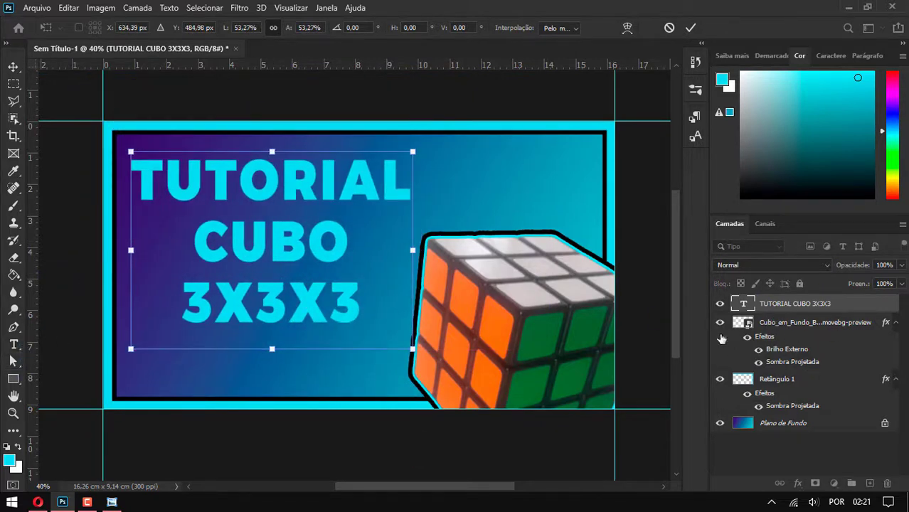
# Change all three title lines from cyan to white
pyautogui.press('Return')
pyautogui.doubleClick(345, 308)
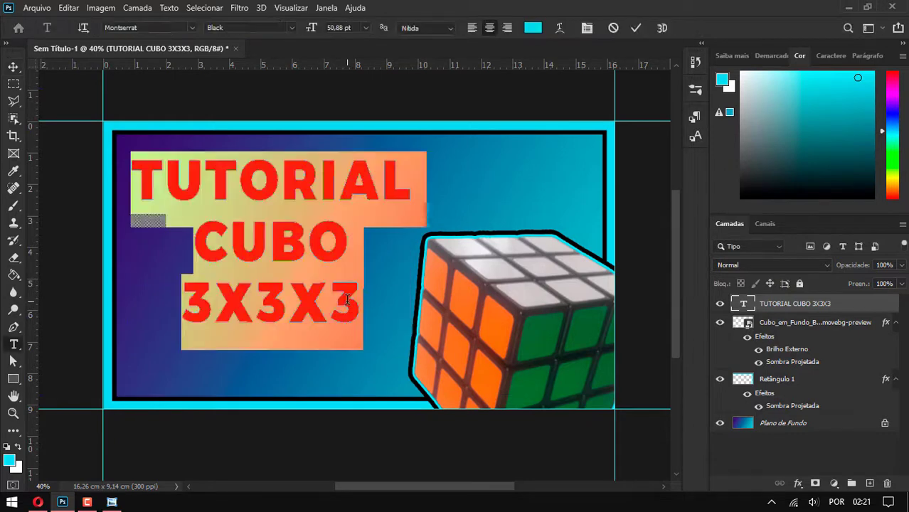
pyautogui.click(357, 304)
pyautogui.moveTo(357, 303); pyautogui.dragTo(126, 157)
pyautogui.click(740, 72)
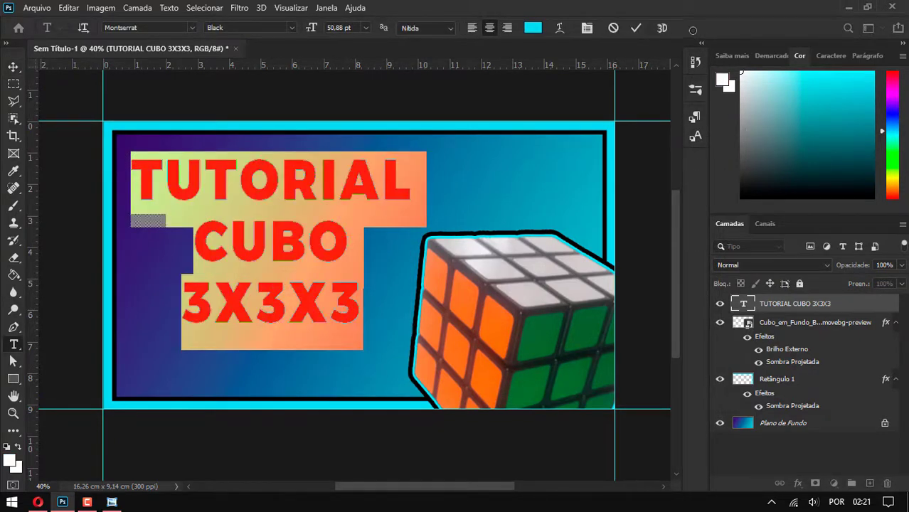
pyautogui.hotkey('ctrl', 'Return')
pyautogui.press('v')
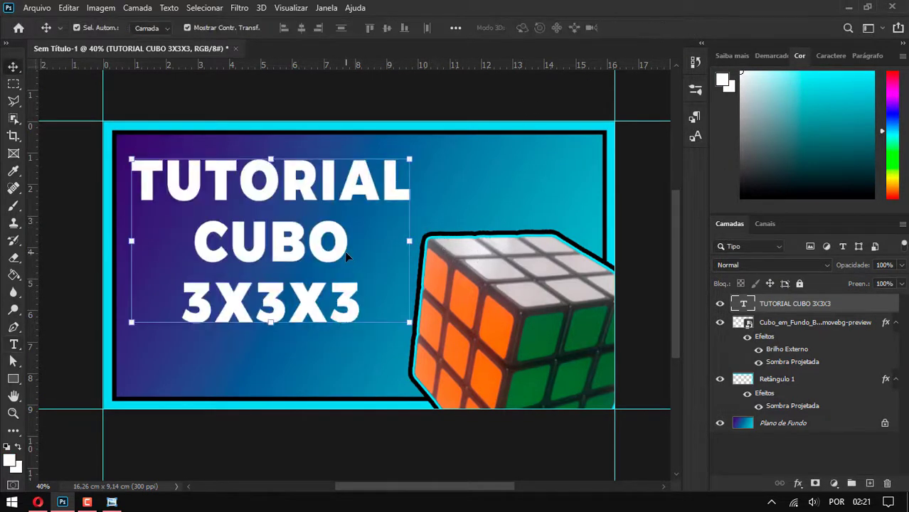
# Select all the title text and show the Character panel
pyautogui.doubleClick(347, 257)
pyautogui.hotkey('ctrl', 'a')
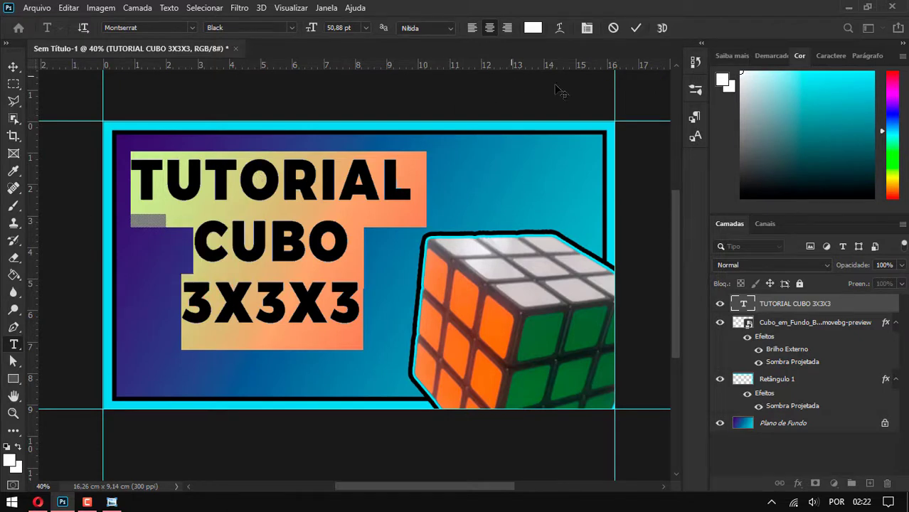
pyautogui.click(827, 57)
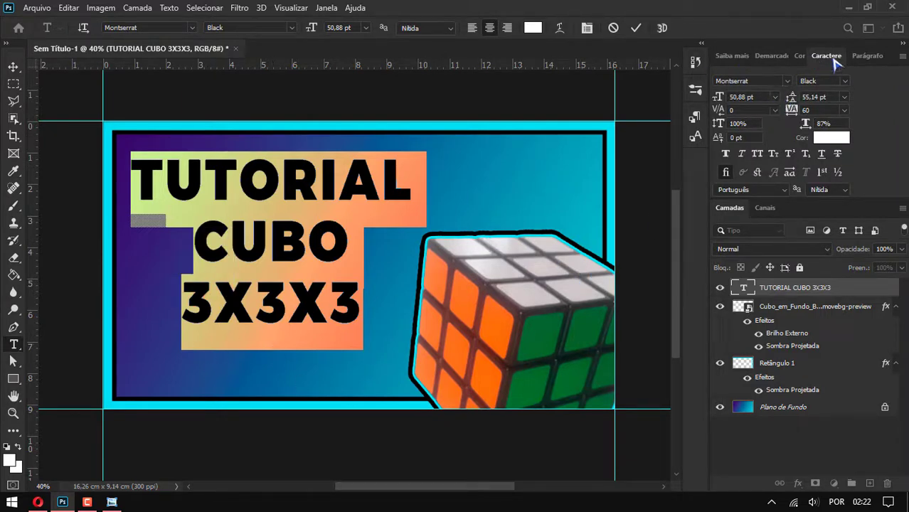
# Bring the Character panel back into view from the Window menu
pyautogui.click(333, 9)
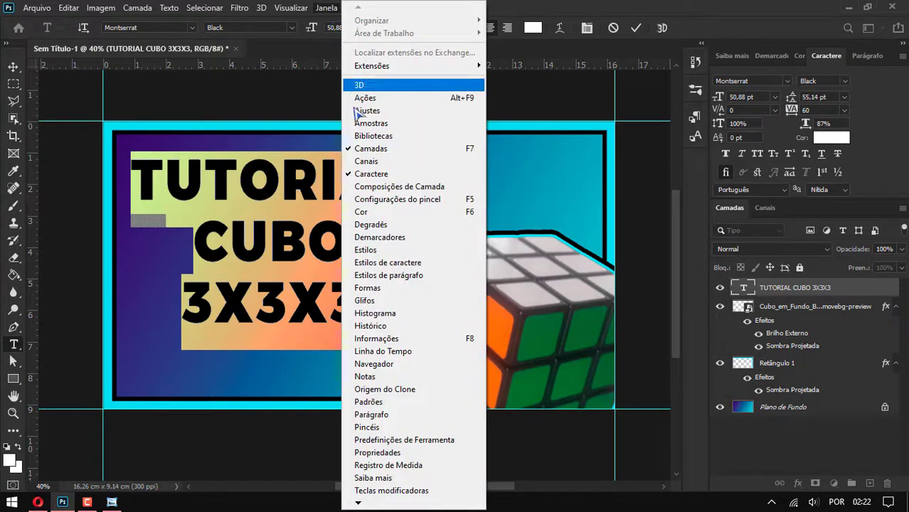
pyautogui.click(351, 147)
pyautogui.click(325, 8)
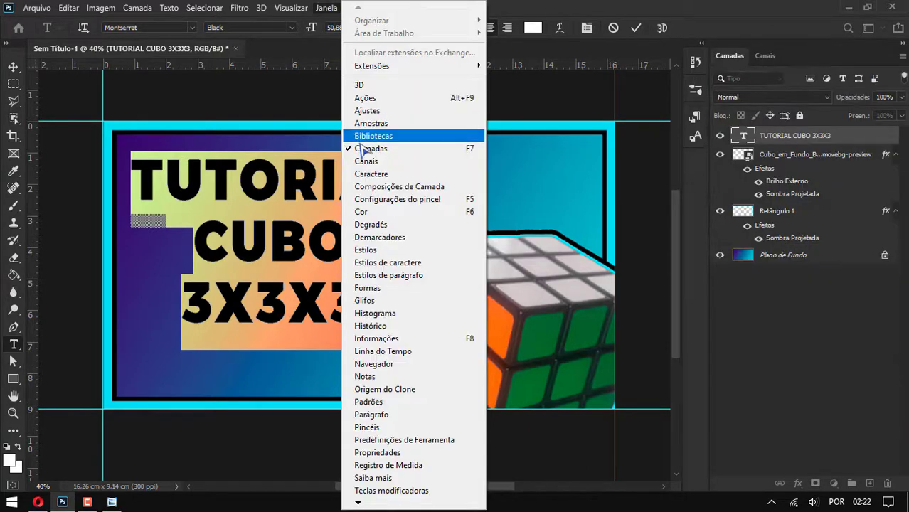
pyautogui.click(350, 173)
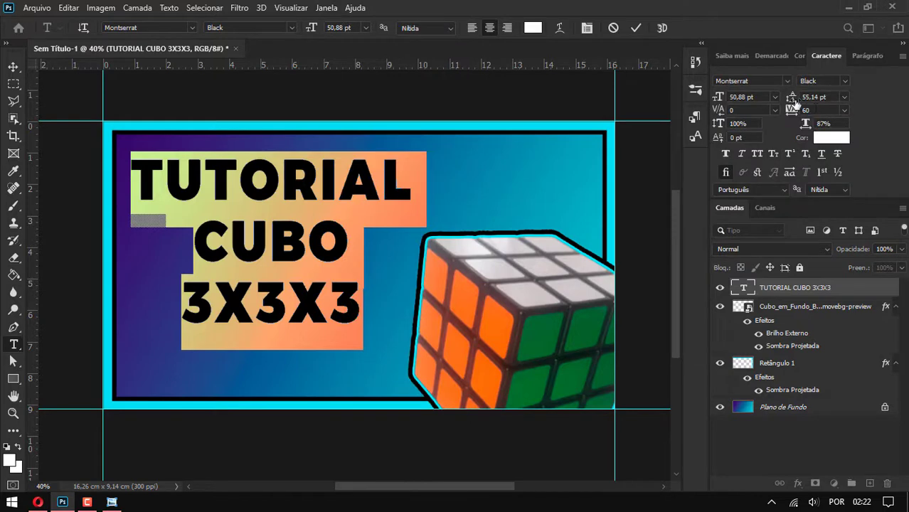
# Set the title leading to 43.14 pt and tracking to 80, then view the reference thumbnail
pyautogui.moveTo(793, 103); pyautogui.dragTo(784, 102)
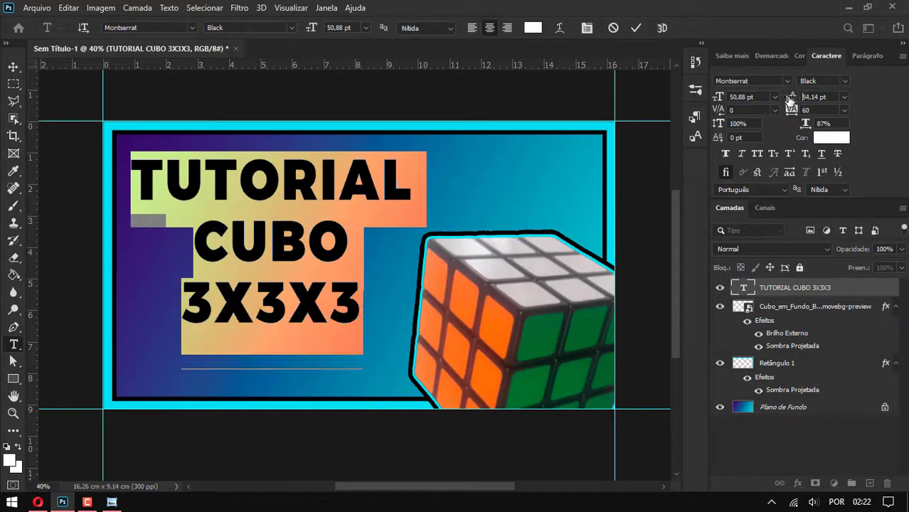
pyautogui.moveTo(786, 99)
pyautogui.mouseDown()
pyautogui.moveTo(832, 99)
pyautogui.moveTo(756, 101)
pyautogui.mouseUp()
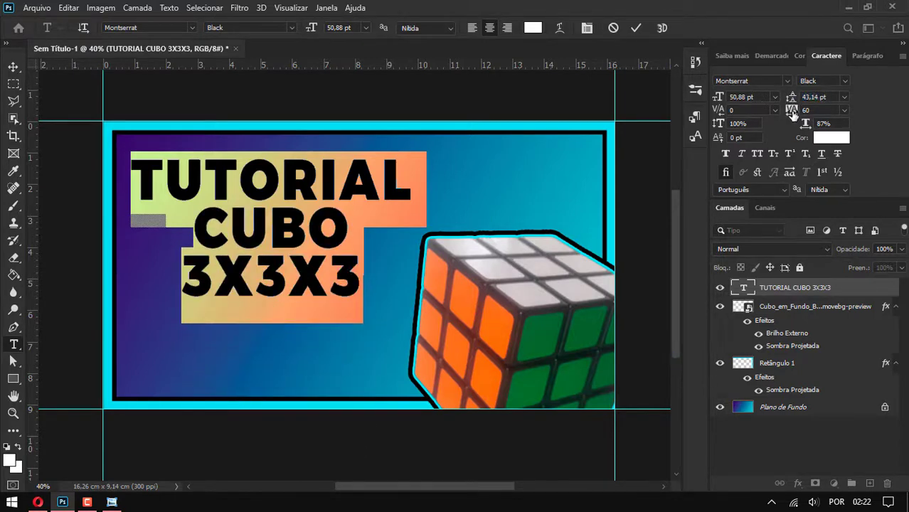
pyautogui.moveTo(792, 113)
pyautogui.mouseDown()
pyautogui.moveTo(807, 115)
pyautogui.moveTo(793, 115)
pyautogui.mouseUp()
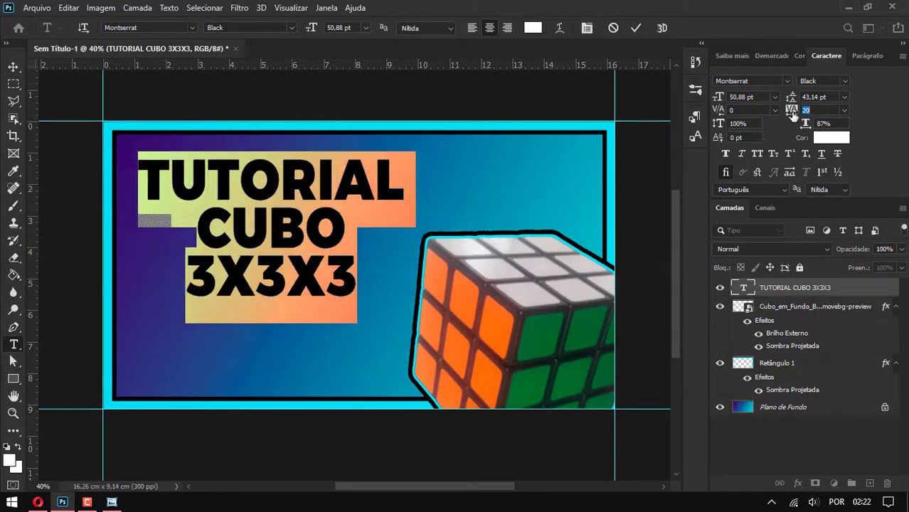
pyautogui.write('80')
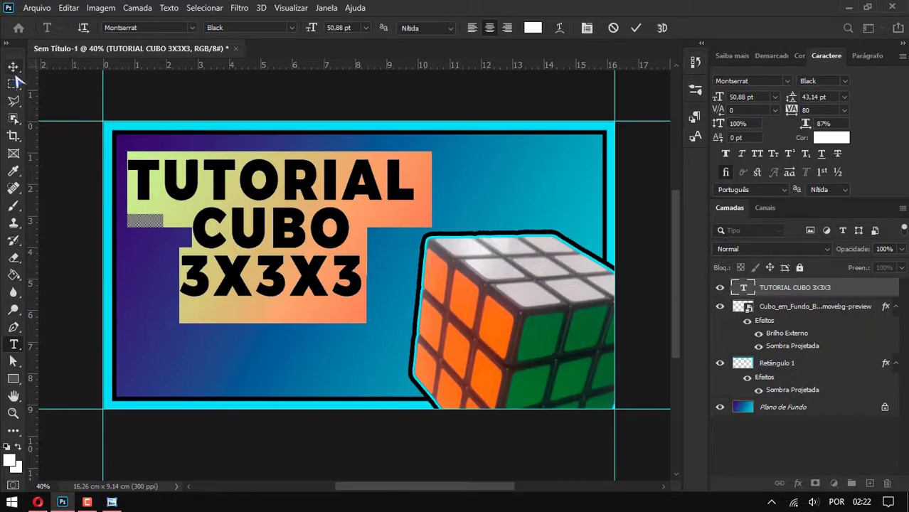
pyautogui.click(12, 67)
pyautogui.click(113, 502)
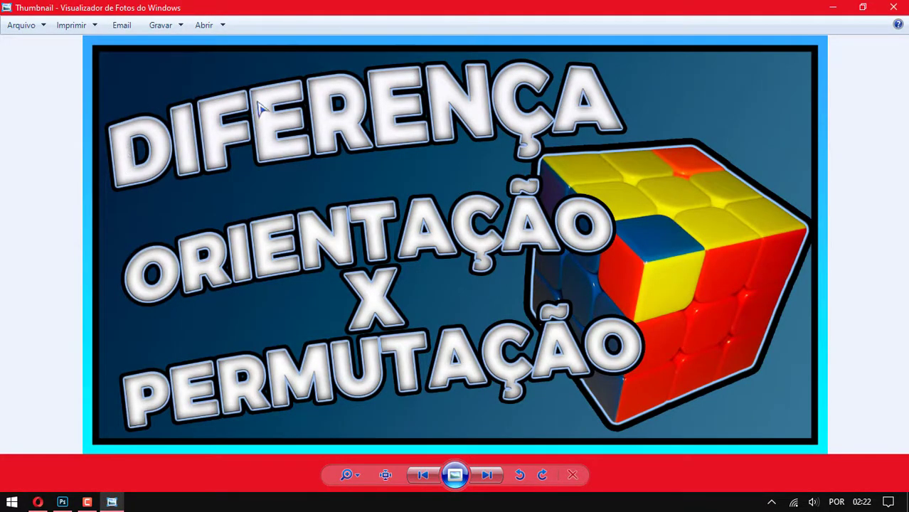
# Warp the title with the Arco Para Cima style at +15 curvature
pyautogui.click(830, 13)
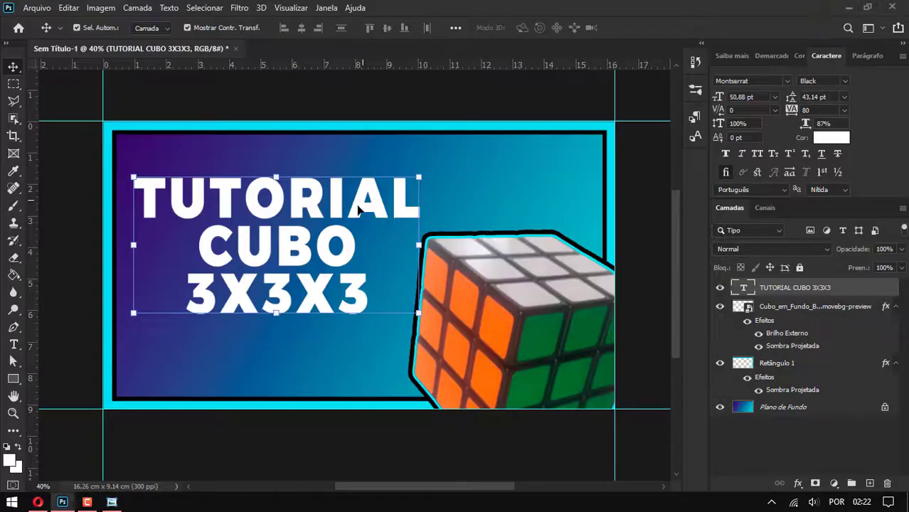
pyautogui.doubleClick(374, 262)
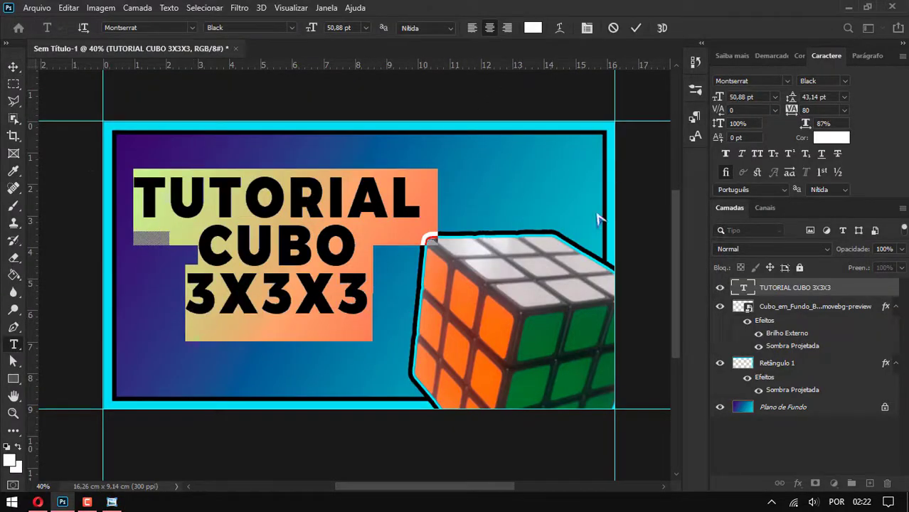
pyautogui.click(562, 32)
pyautogui.click(795, 217)
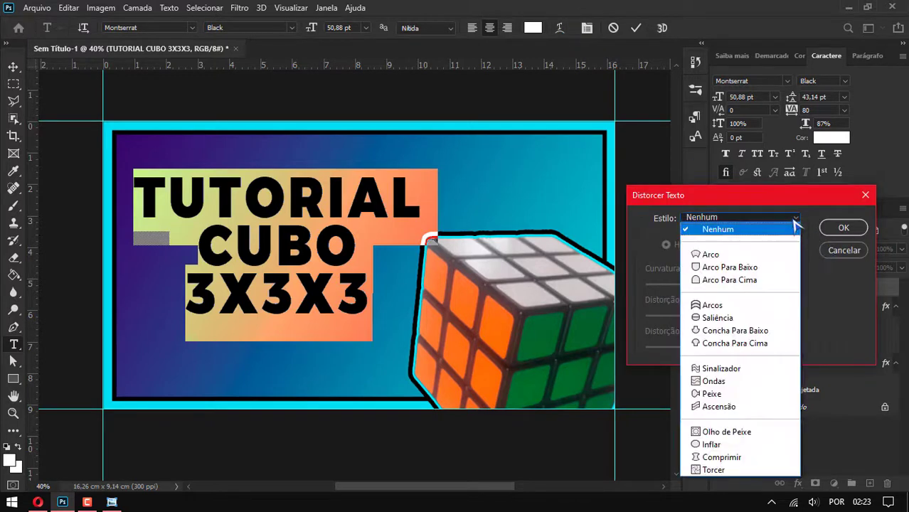
pyautogui.click(771, 254)
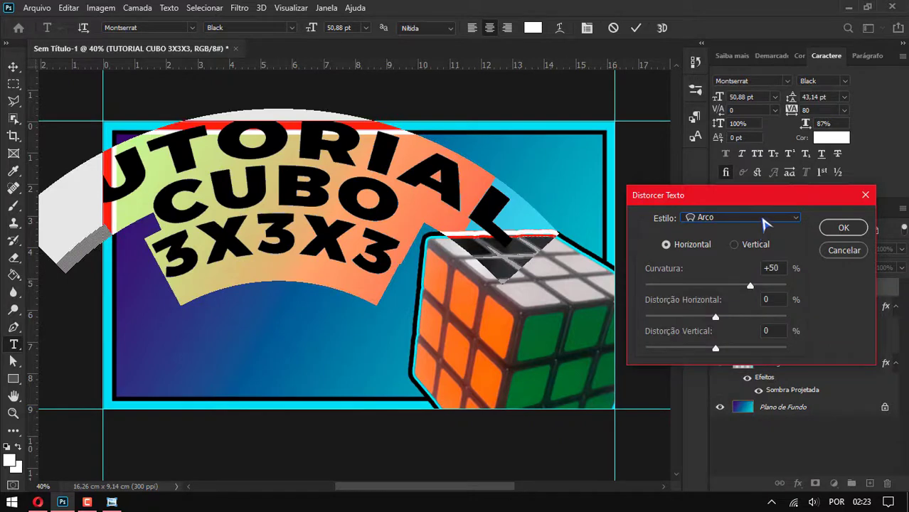
pyautogui.click(765, 224)
pyautogui.click(754, 281)
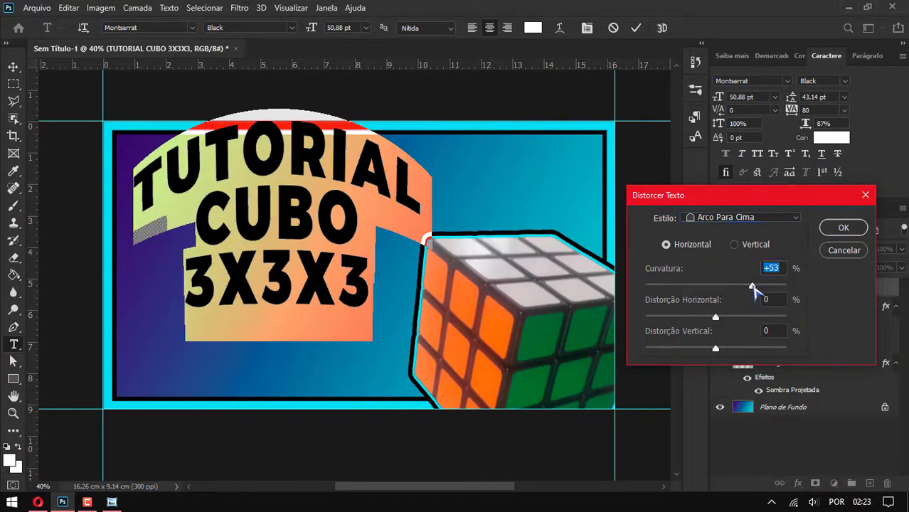
pyautogui.moveTo(750, 285)
pyautogui.mouseDown()
pyautogui.moveTo(715, 286)
pyautogui.moveTo(724, 297)
pyautogui.mouseUp()
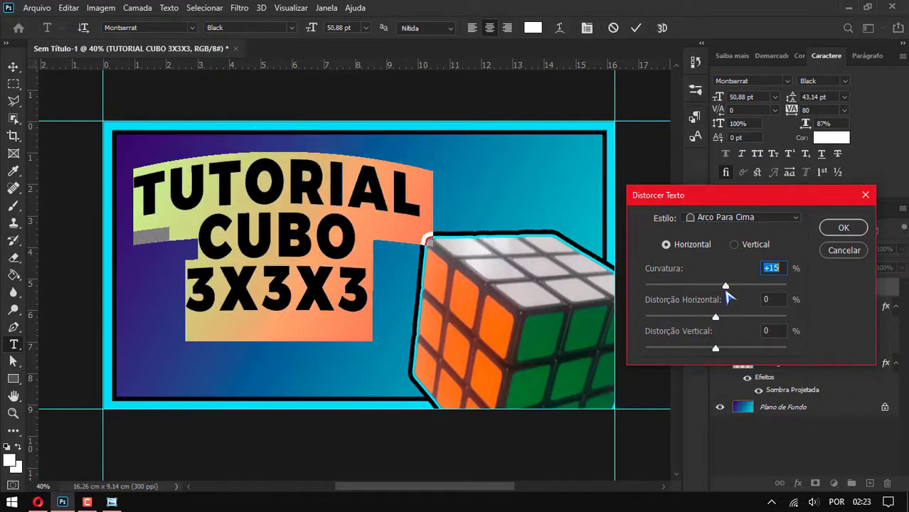
pyautogui.click(840, 229)
pyautogui.press('Escape')
pyautogui.press('v')
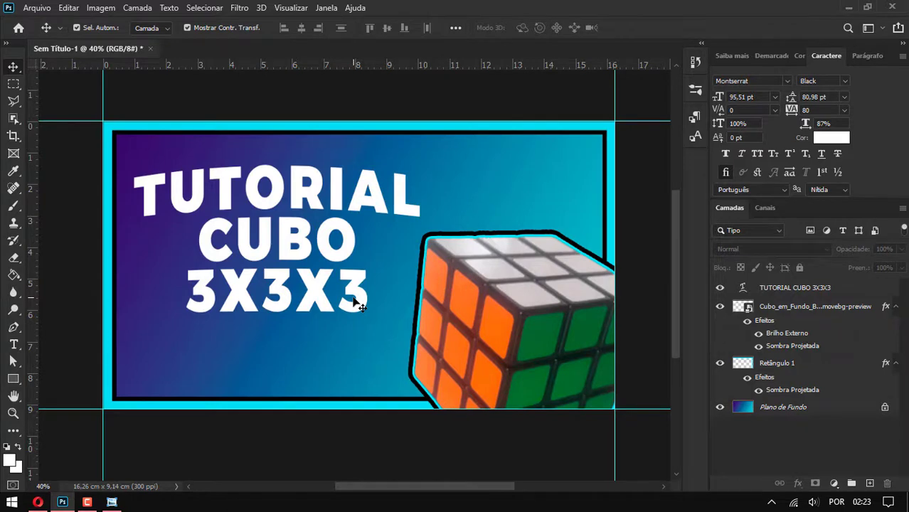
# Delete the CUBO 3X3X3 lines so only TUTORIAL remains
pyautogui.doubleClick(359, 293)
pyautogui.moveTo(362, 297); pyautogui.dragTo(191, 242)
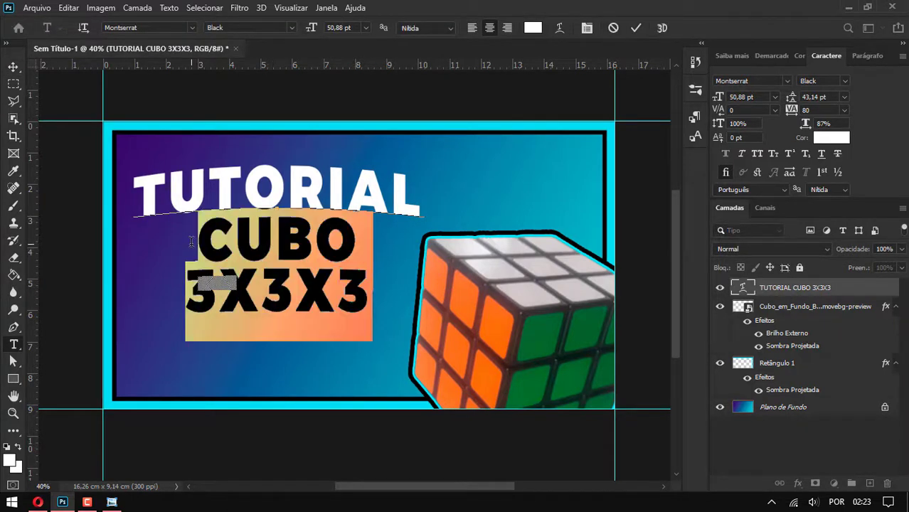
pyautogui.press('BackSpace')
pyautogui.press('BackSpace')
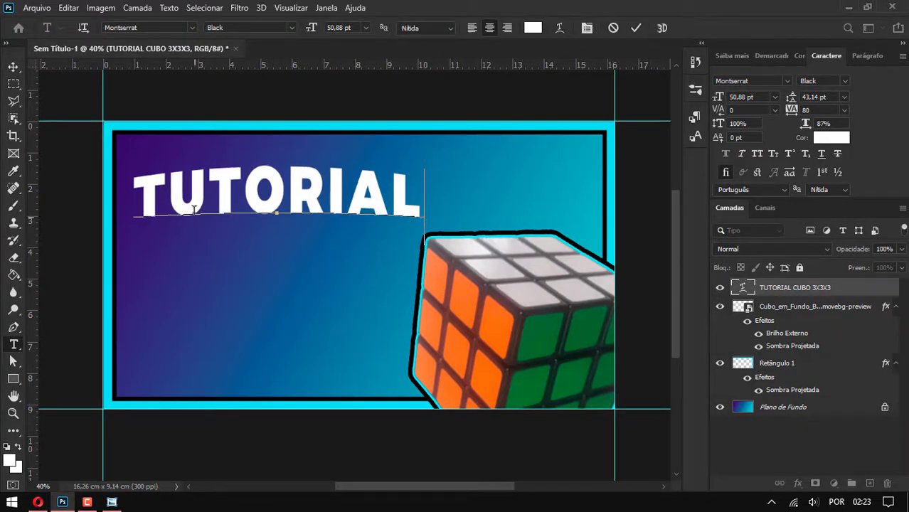
# Duplicate the TUTORIAL text below itself and change the copy to 'CUBO MÁGICO 3X3X3'
pyautogui.click(14, 66)
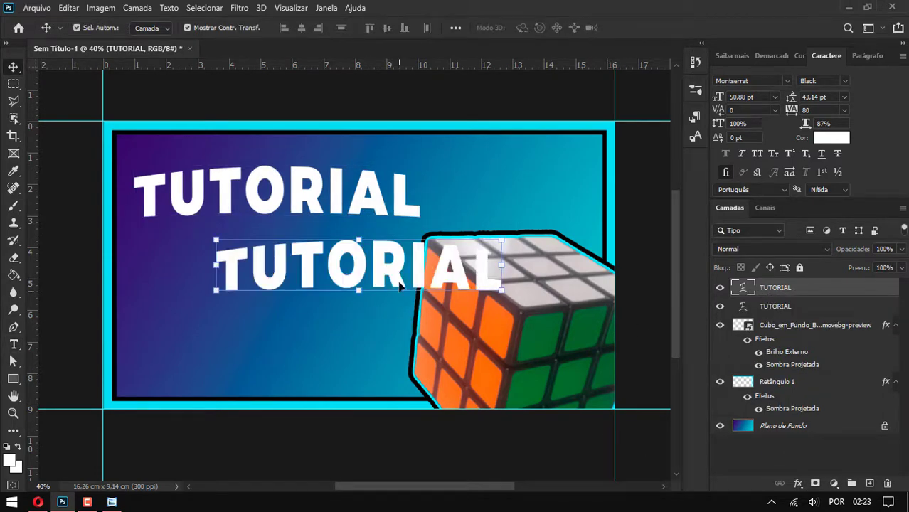
pyautogui.moveTo(401, 286); pyautogui.dragTo(328, 285)
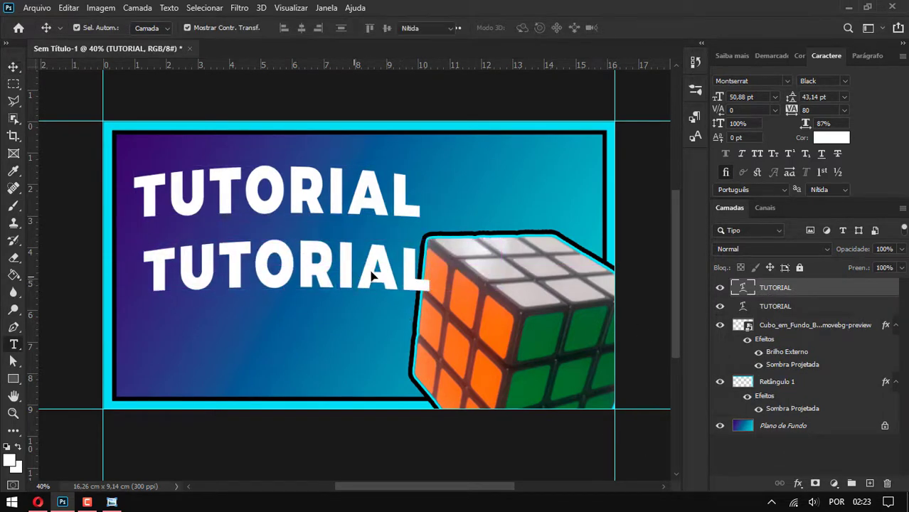
pyautogui.doubleClick(301, 277)
pyautogui.hotkey('ctrl', 'a')
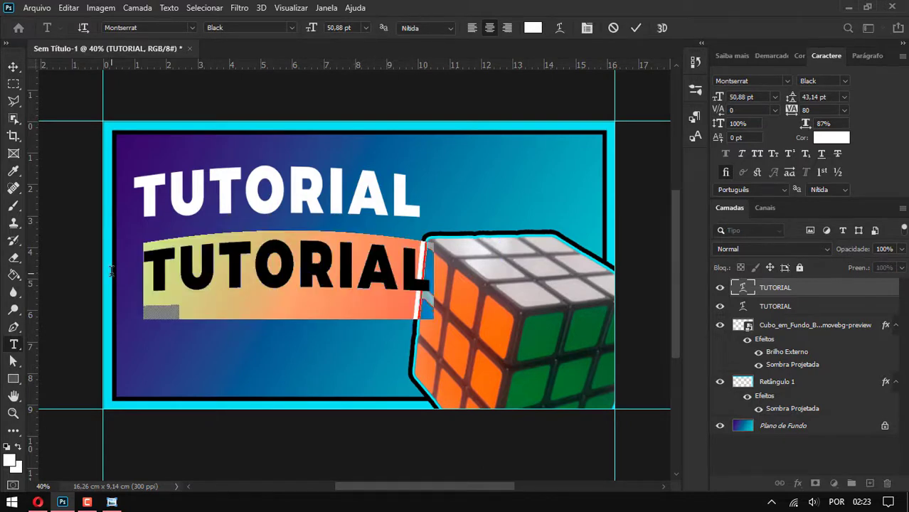
pyautogui.write('cub')
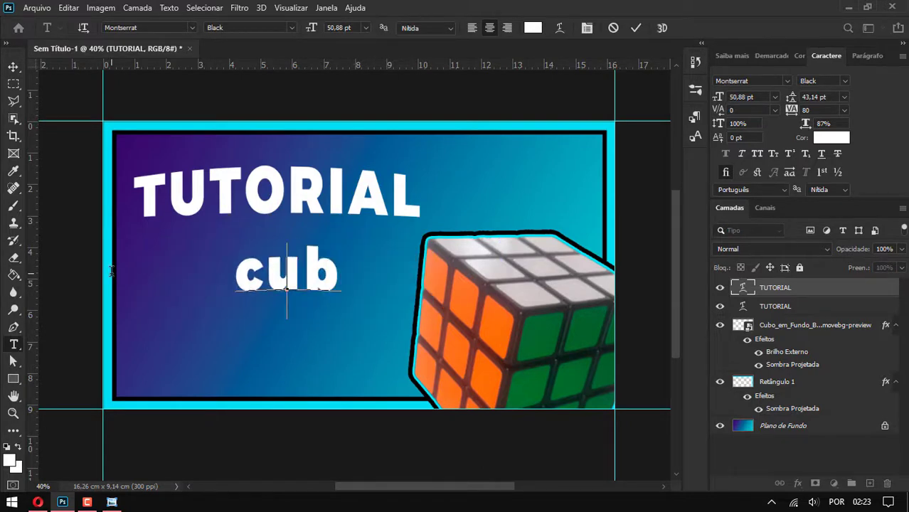
pyautogui.press('BackSpace')
pyautogui.press('BackSpace')
pyautogui.press('BackSpace')
pyautogui.write('cubo ')
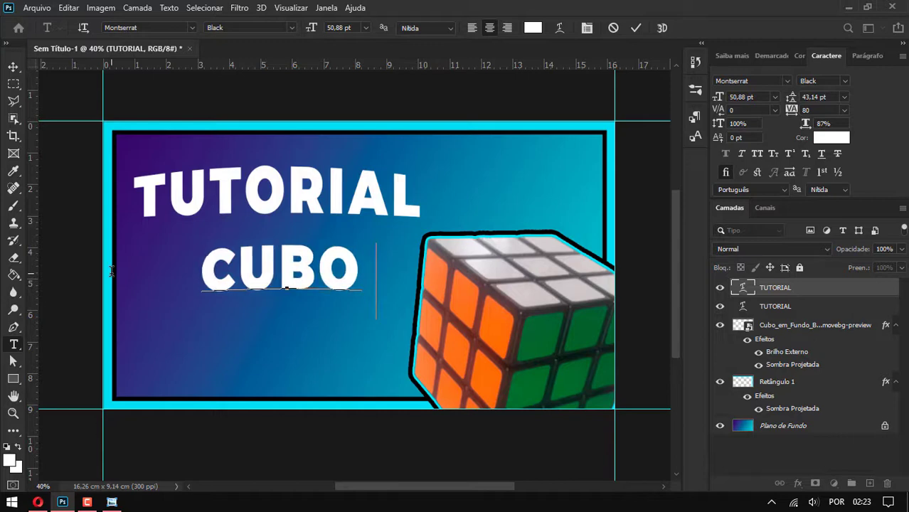
pyautogui.write('mágico')
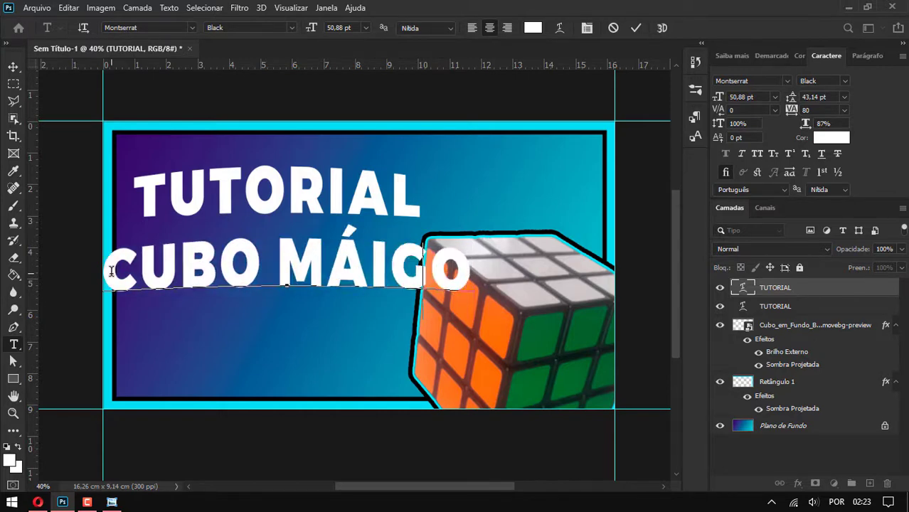
pyautogui.press('BackSpace')
pyautogui.press('BackSpace')
pyautogui.press('BackSpace')
pyautogui.write('ico')
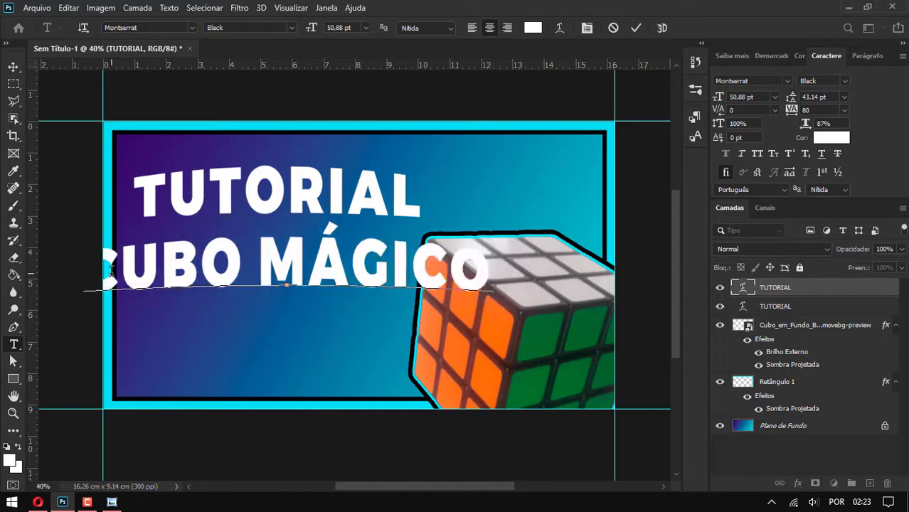
pyautogui.write('3x3x3')
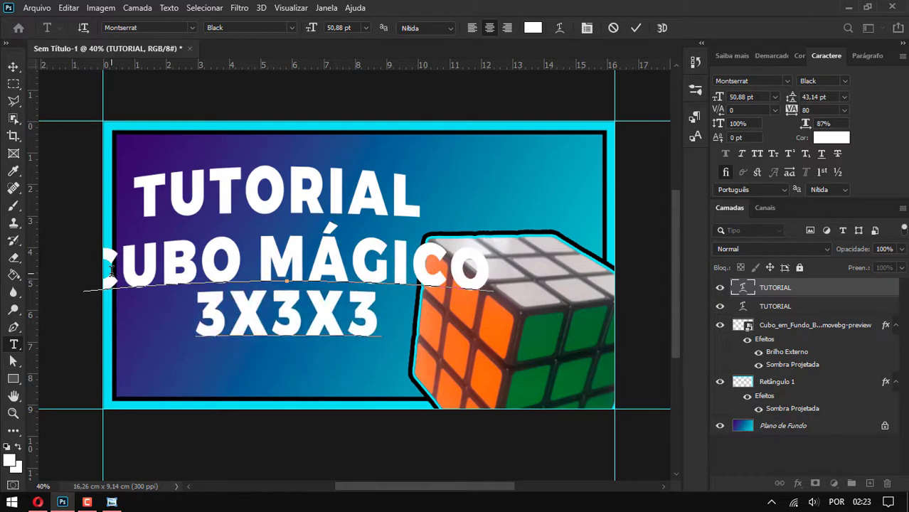
pyautogui.click(12, 66)
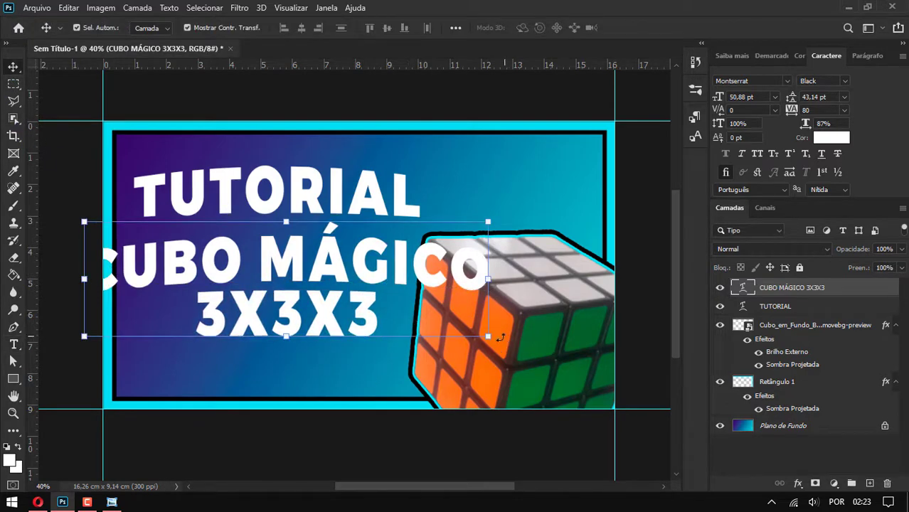
# Shrink CUBO MÁGICO 3X3X3 and move it fully inside the border
pyautogui.moveTo(489, 336); pyautogui.dragTo(427, 342)
pyautogui.moveTo(307, 329); pyautogui.dragTo(346, 370)
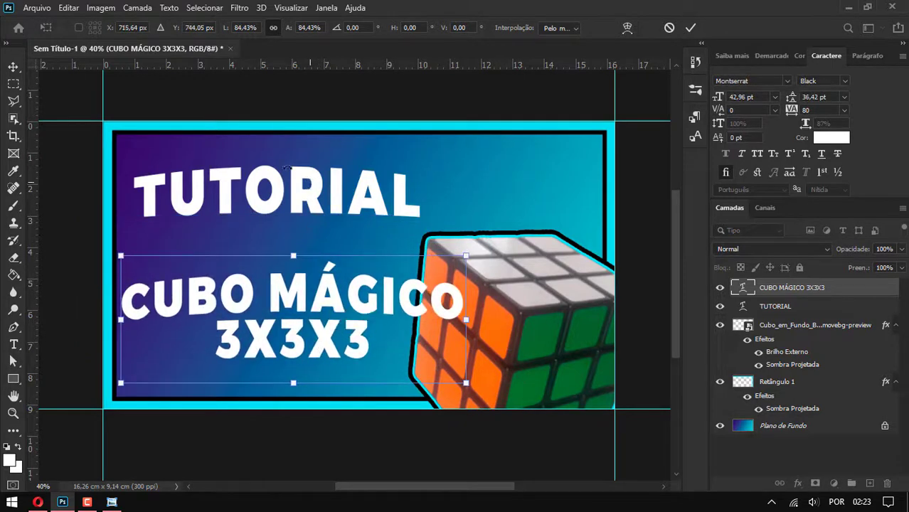
pyautogui.click(13, 66)
# Enlarge TUTORIAL to about 156% and move it up toward the top edge
pyautogui.click(293, 193)
pyautogui.click(420, 216)
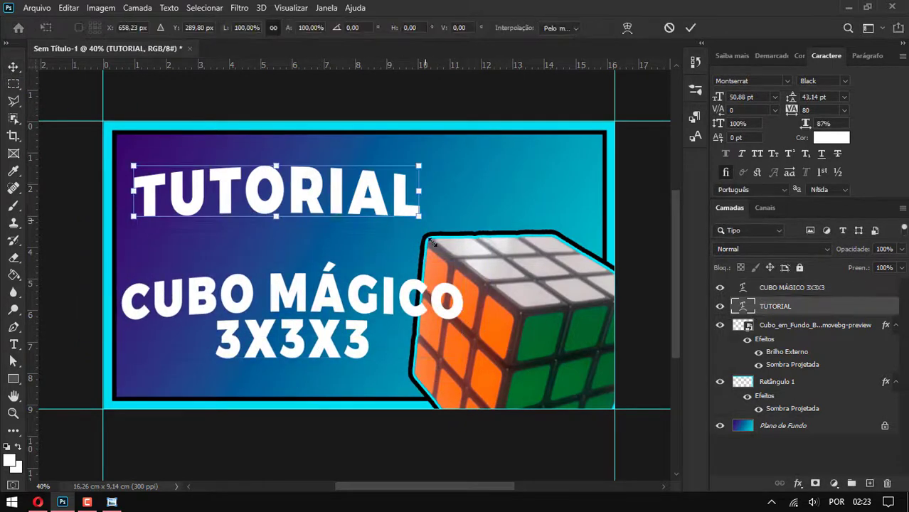
pyautogui.moveTo(420, 216); pyautogui.dragTo(585, 295)
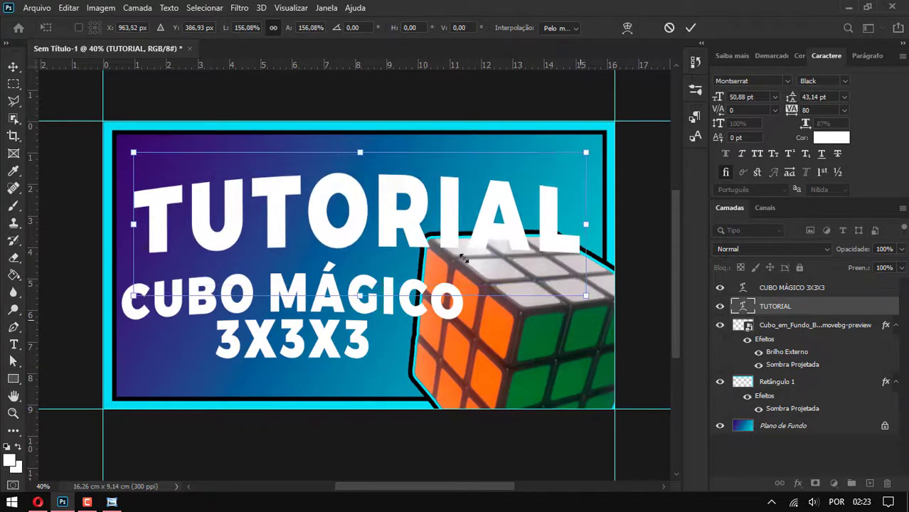
pyautogui.moveTo(464, 258); pyautogui.dragTo(463, 239)
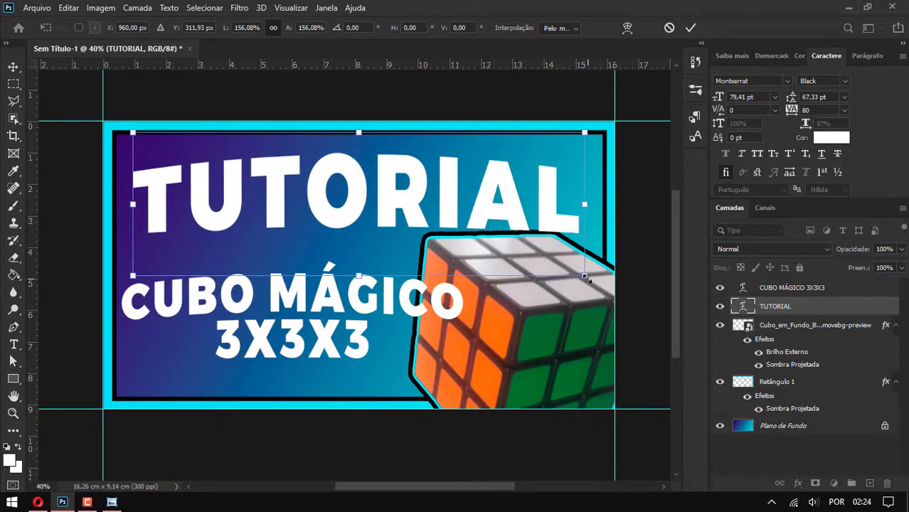
pyautogui.press('Return')
# Nudge the cube right and down, then open the reference thumbnail
pyautogui.moveTo(513, 306); pyautogui.dragTo(538, 317)
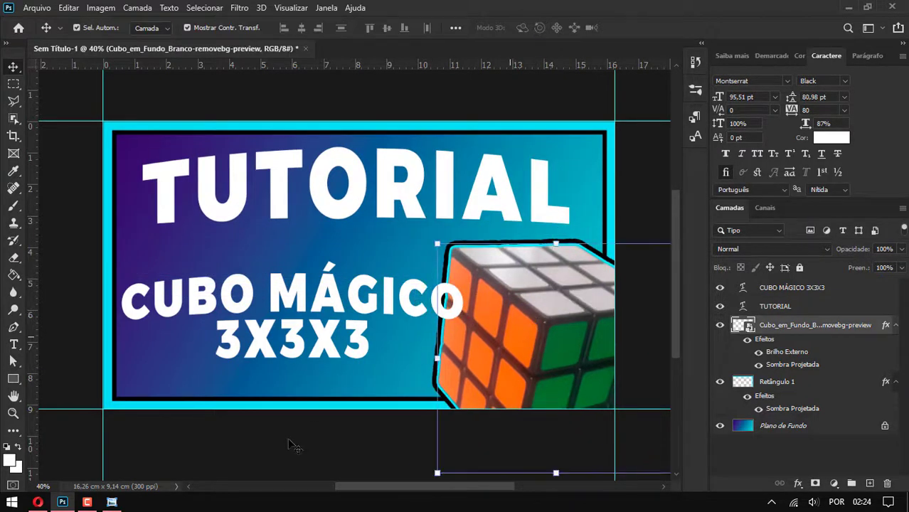
pyautogui.click(293, 442)
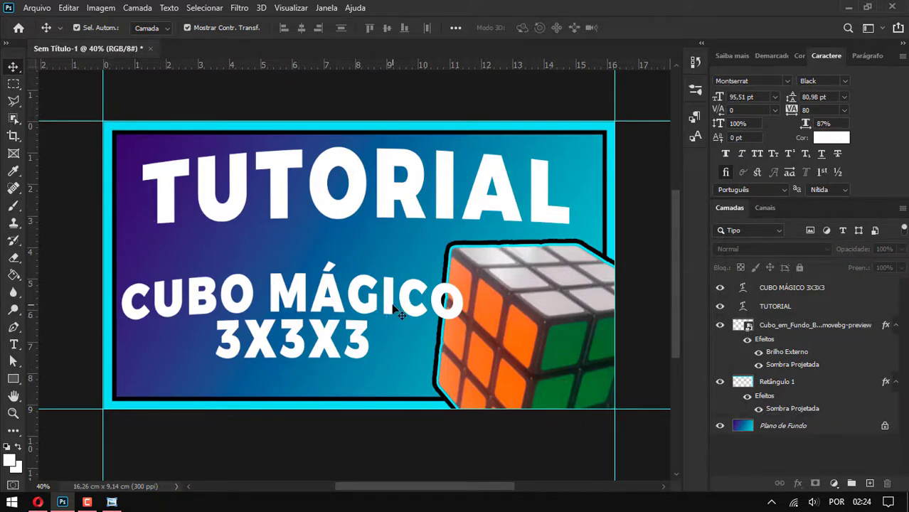
pyautogui.click(111, 502)
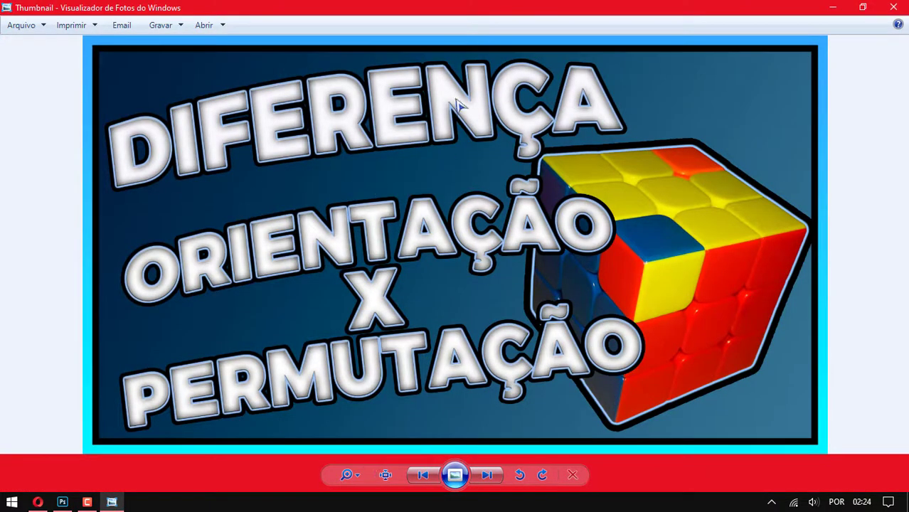
# Minimize Windows Photo Viewer to return to the Photoshop thumbnail
pyautogui.click(832, 9)
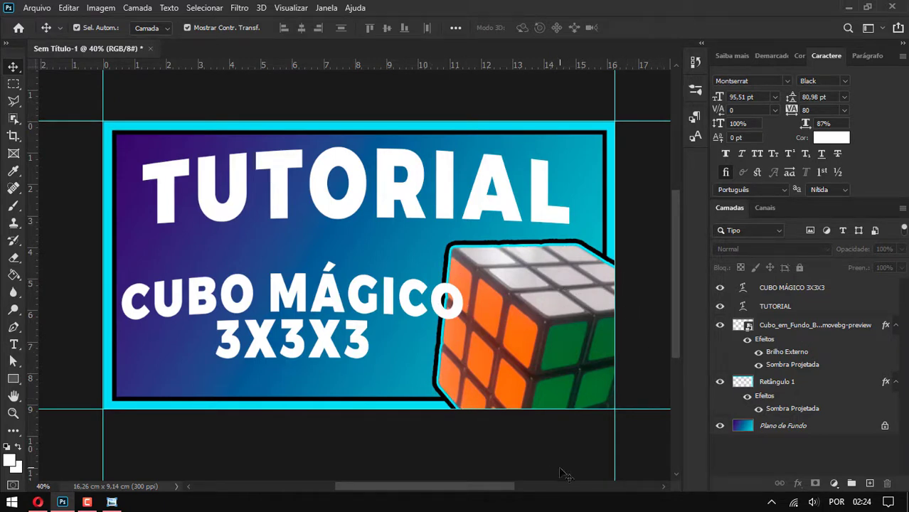
# Copy the cube layer's glow-and-shadow style and paste it onto CUBO MÁGICO 3X3X3
pyautogui.click(785, 327)
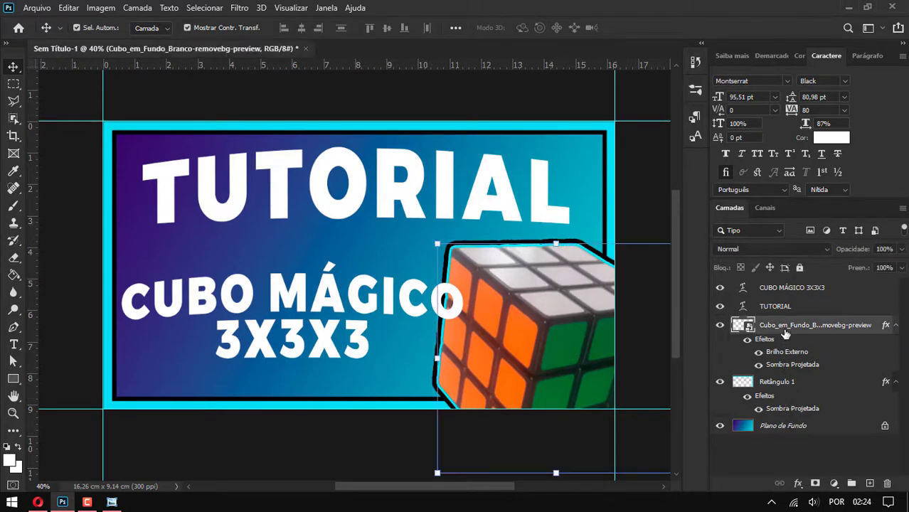
pyautogui.rightClick(785, 328)
pyautogui.click(672, 350)
pyautogui.click(788, 288)
pyautogui.rightClick(786, 290)
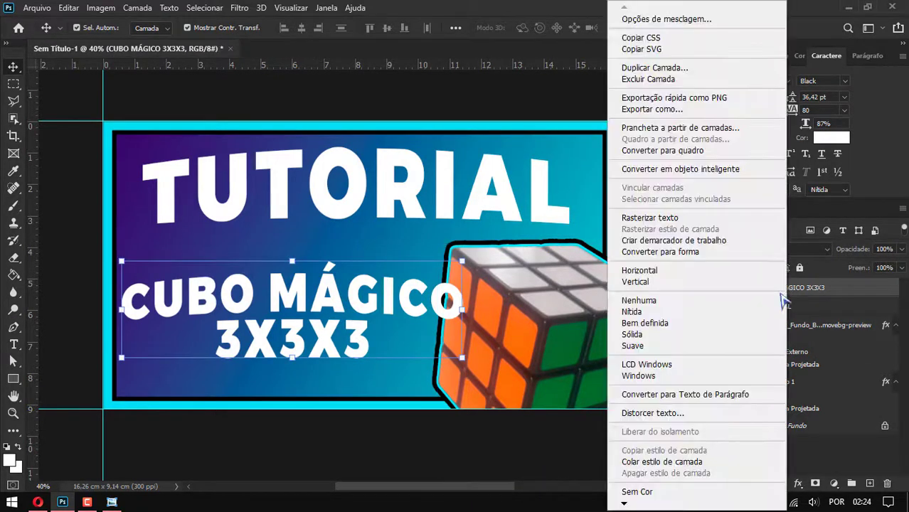
pyautogui.click(688, 461)
# Paste the cube's style onto TUTORIAL as well, then nudge the cube image down
pyautogui.click(792, 348)
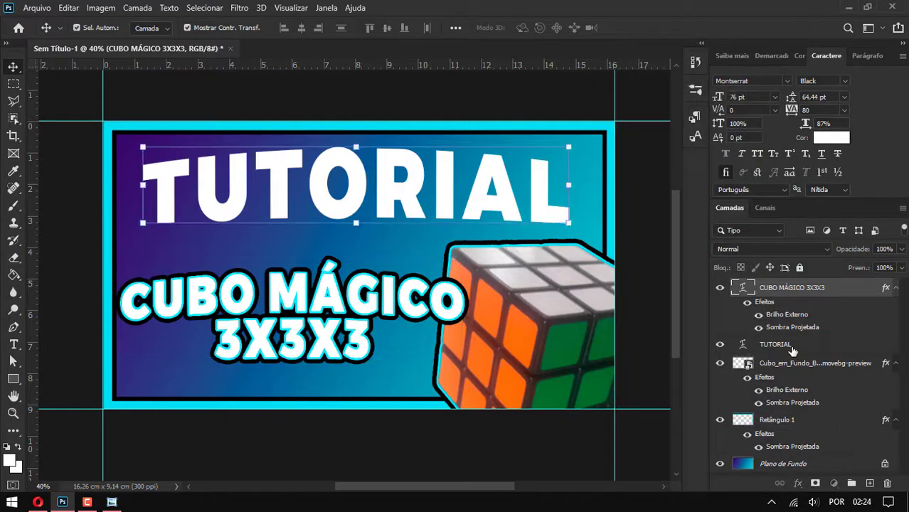
pyautogui.rightClick(791, 347)
pyautogui.click(713, 463)
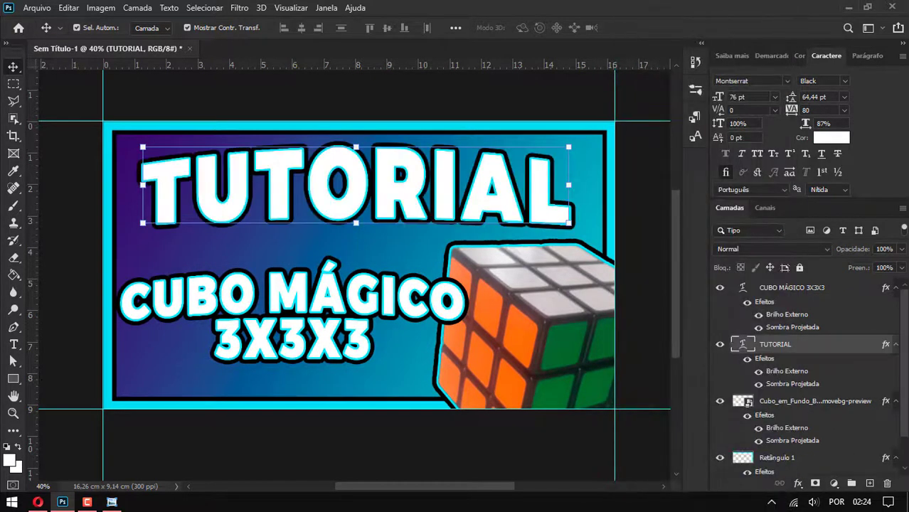
pyautogui.click(803, 416)
pyautogui.moveTo(803, 416)
pyautogui.mouseDown()
pyautogui.moveTo(795, 288)
pyautogui.moveTo(814, 447)
pyautogui.mouseUp()
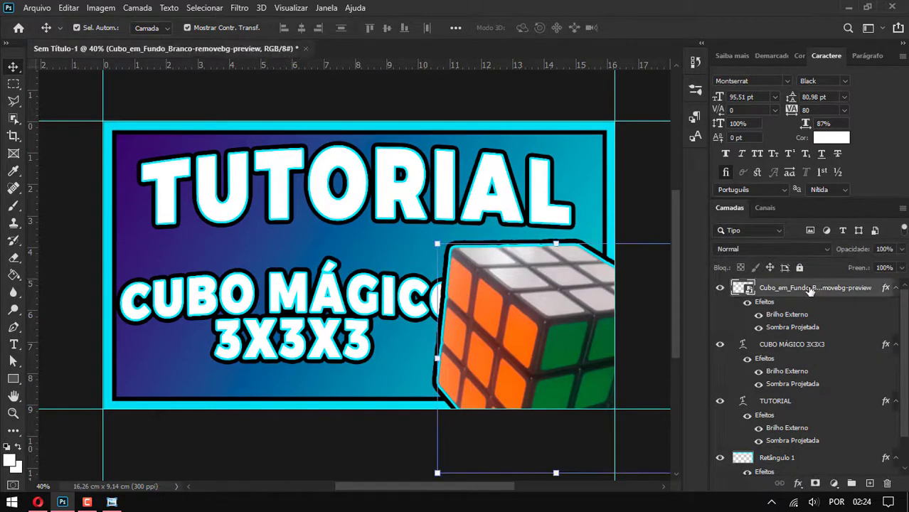
# Tilt TUTORIAL slightly counter-clockwise, move it up-left and enlarge it slightly
pyautogui.click(360, 453)
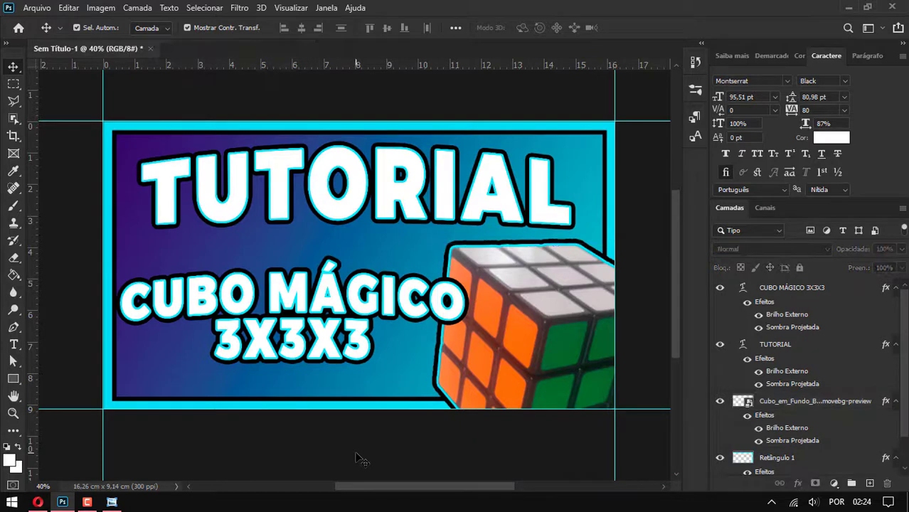
pyautogui.click(370, 189)
pyautogui.moveTo(375, 143); pyautogui.dragTo(377, 125)
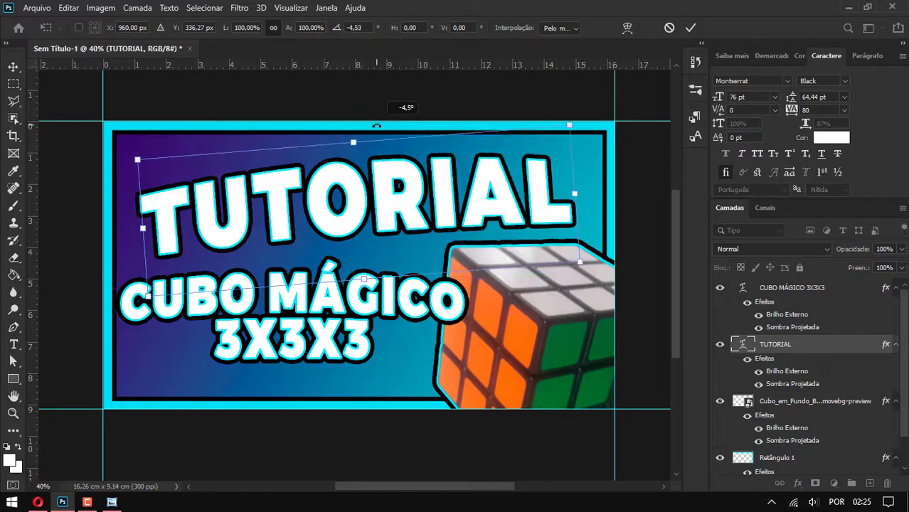
pyautogui.moveTo(420, 226); pyautogui.dragTo(405, 215)
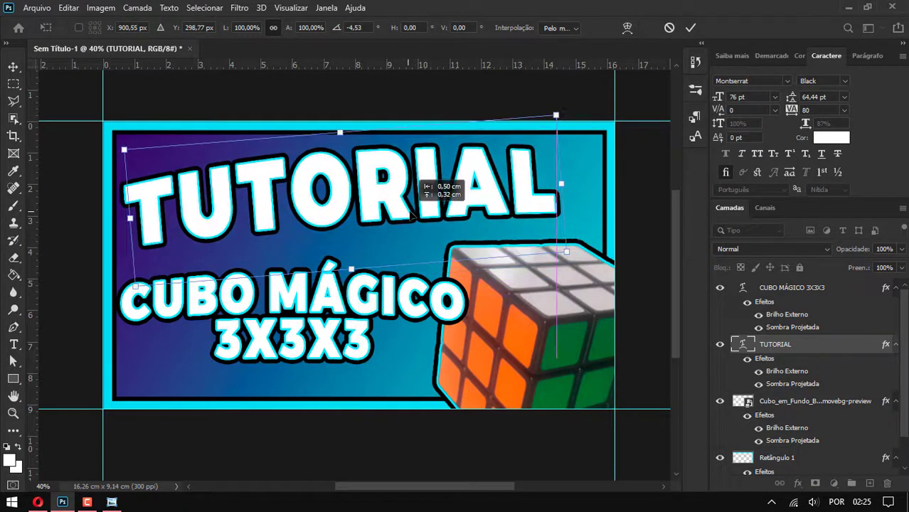
pyautogui.moveTo(566, 252); pyautogui.dragTo(588, 256)
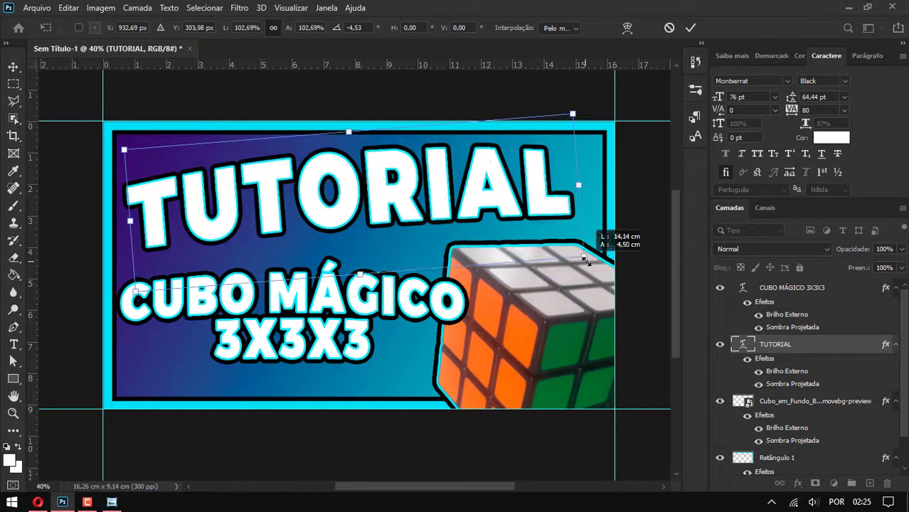
pyautogui.press('Return')
# Rotate CUBO MÁGICO 3X3X3 by -6°, reposition it and scale it to about 112%
pyautogui.keyDown('ctrl'); pyautogui.click(298, 298); pyautogui.keyUp('ctrl')
pyautogui.hotkey('ctrl', 't')
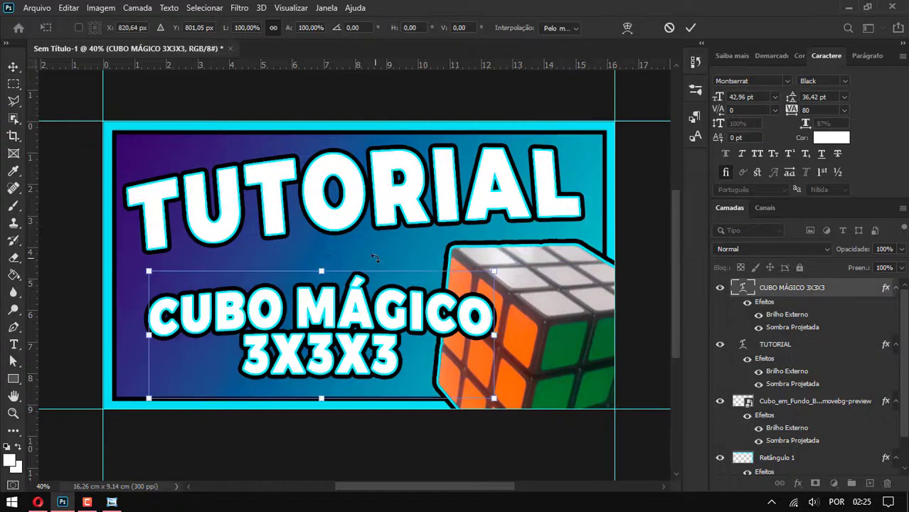
pyautogui.moveTo(512, 242); pyautogui.dragTo(360, 234)
pyautogui.moveTo(341, 334)
pyautogui.mouseDown()
pyautogui.moveTo(351, 347)
pyautogui.moveTo(336, 327)
pyautogui.mouseUp()
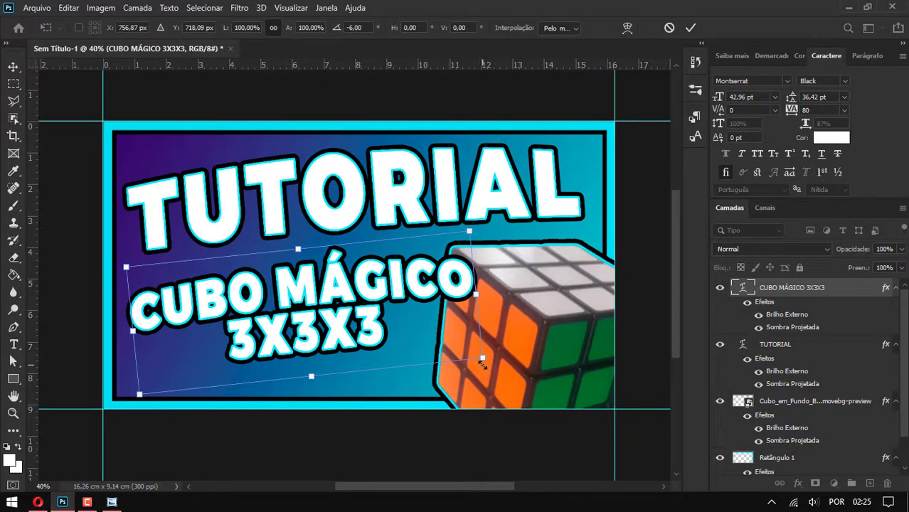
pyautogui.moveTo(482, 361); pyautogui.dragTo(525, 369)
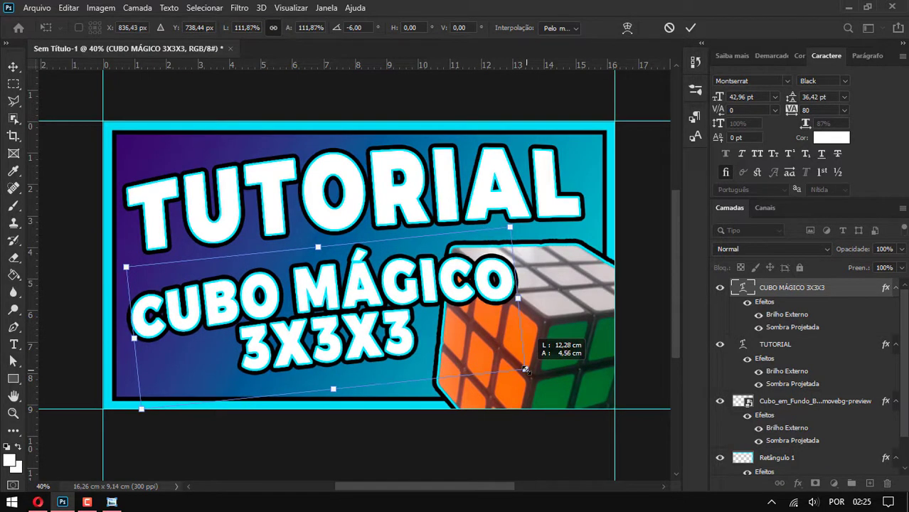
pyautogui.press('Return')
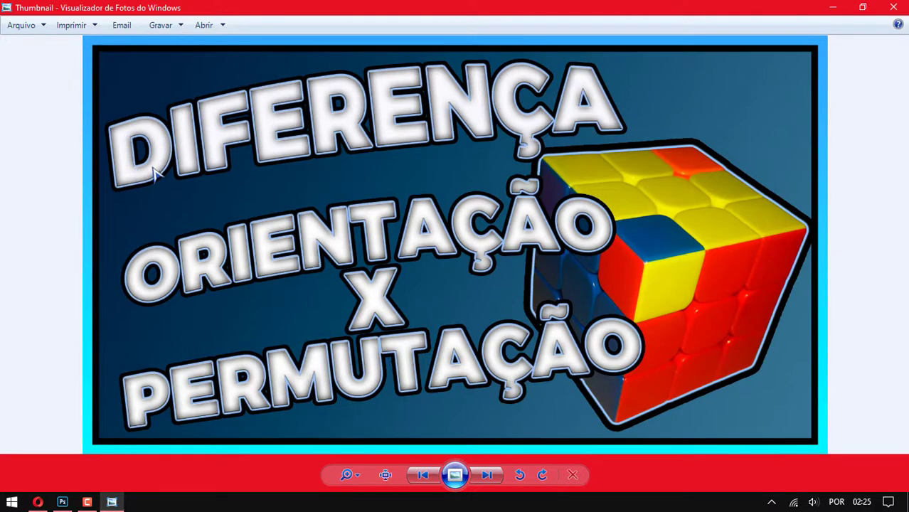
pyautogui.click(834, 9)
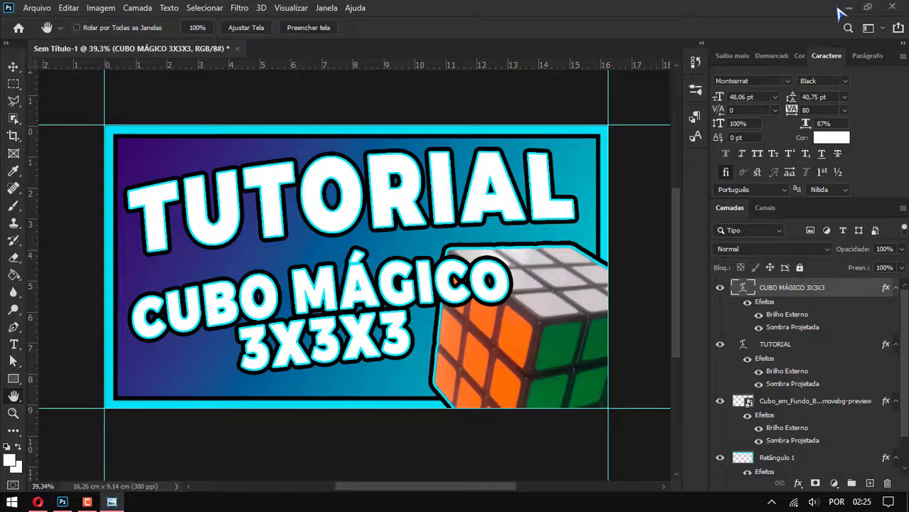
# Bring up TUTORIAL's Blending Options, placing the style window so the text and reference stay visible
pyautogui.click(782, 348)
pyautogui.rightClick(785, 349)
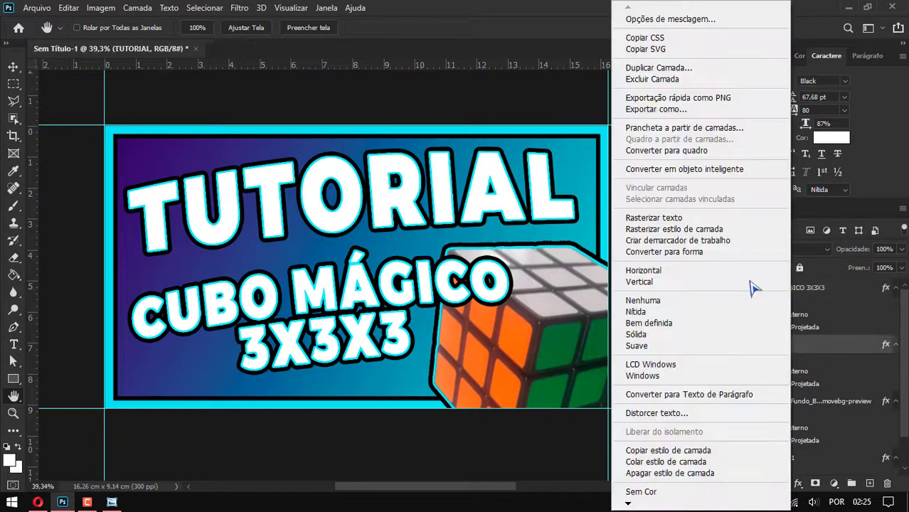
pyautogui.click(661, 19)
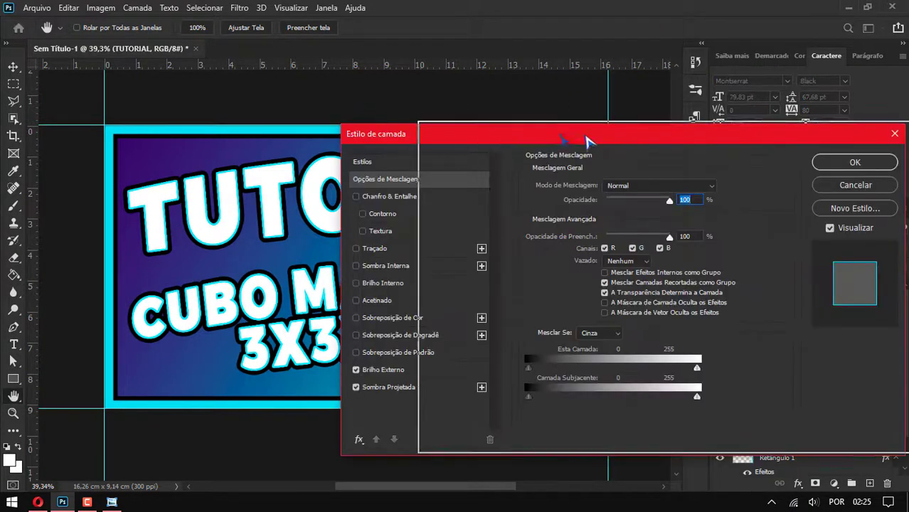
pyautogui.moveTo(587, 140); pyautogui.dragTo(634, 138)
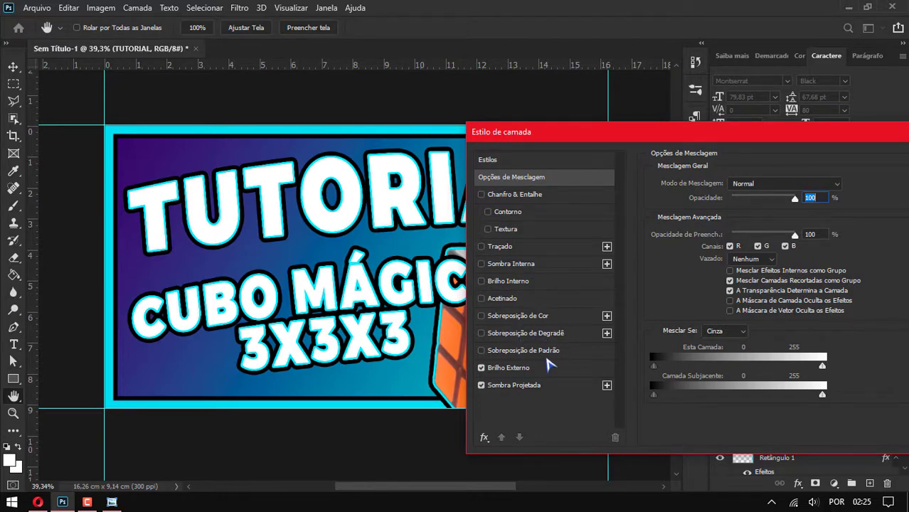
pyautogui.moveTo(597, 140); pyautogui.dragTo(603, 132)
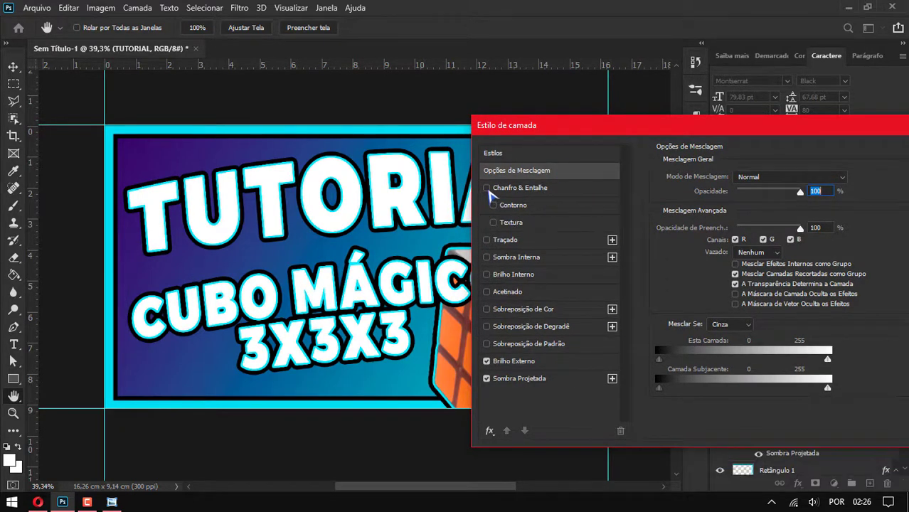
pyautogui.click(112, 502)
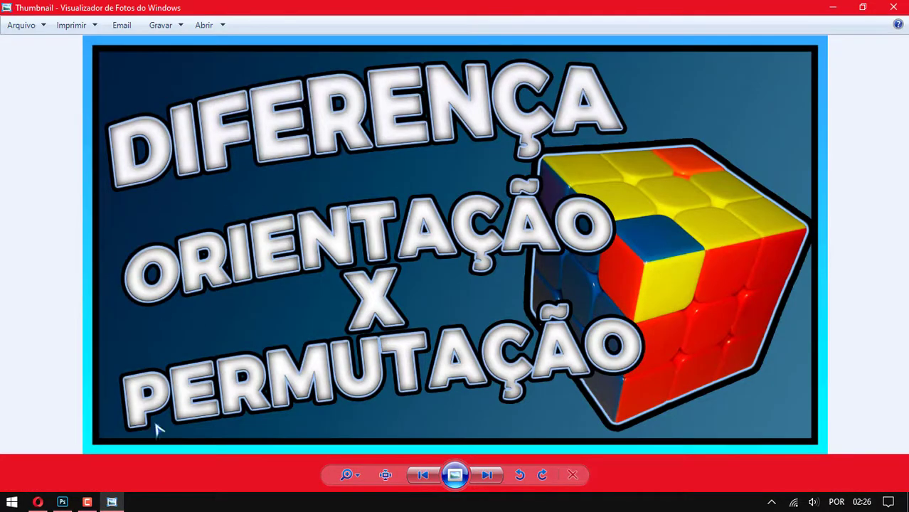
pyautogui.hotkey('alt', 'Tab')
# Enable Bevel & Emboss on TUTORIAL with an 11 px size and confirm
pyautogui.click(487, 188)
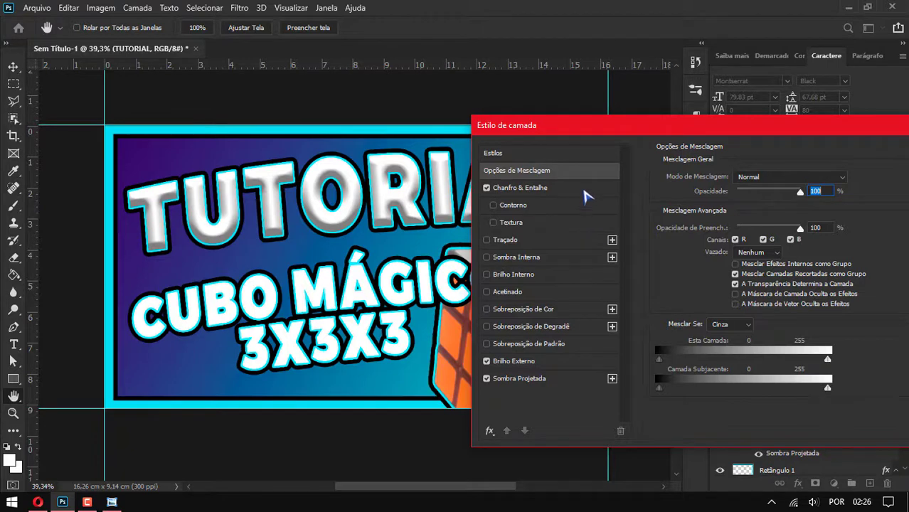
pyautogui.click(585, 189)
pyautogui.moveTo(751, 237); pyautogui.dragTo(743, 237)
pyautogui.press('Down')
pyautogui.press('Down')
pyautogui.press('Down')
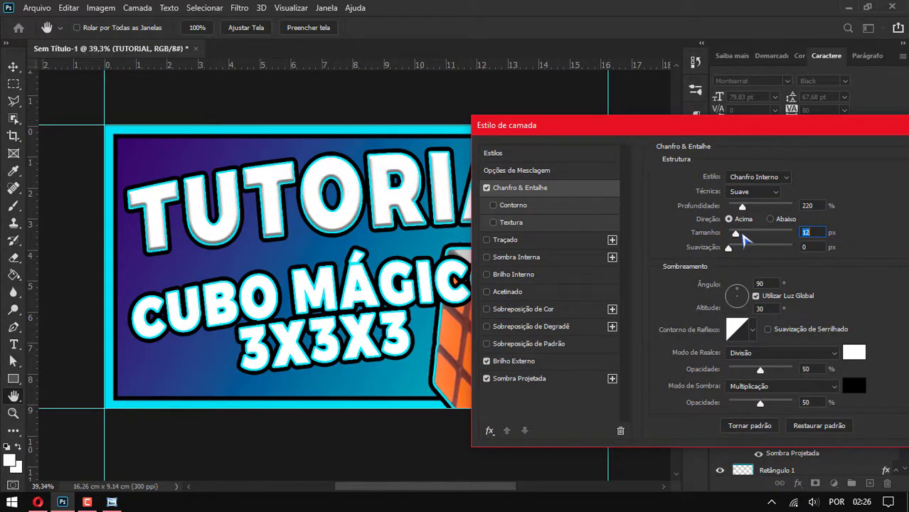
pyautogui.press('Down')
pyautogui.moveTo(741, 132); pyautogui.dragTo(640, 126)
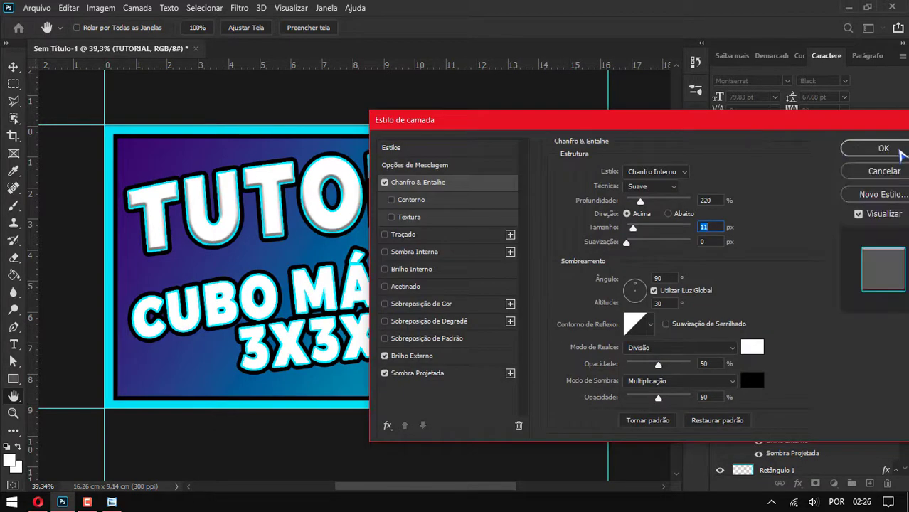
pyautogui.click(898, 149)
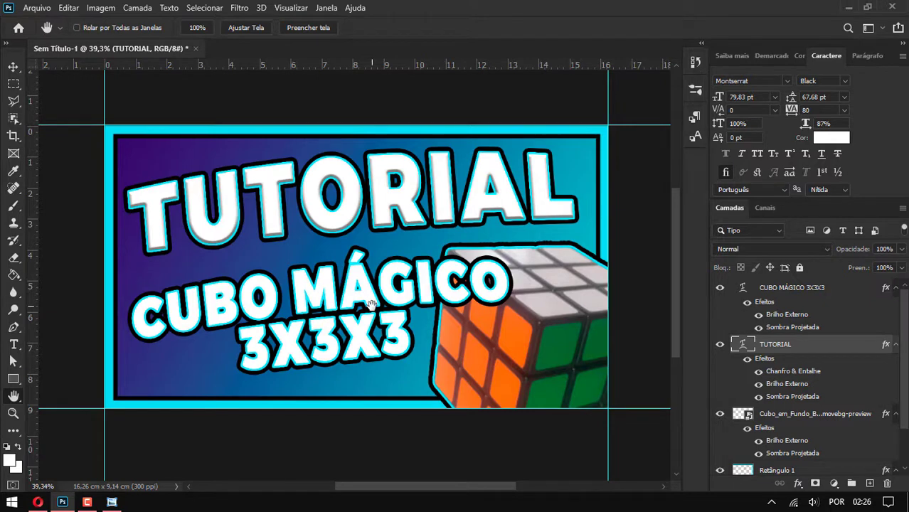
# Copy TUTORIAL's bevel, glow and shadow style onto the CUBO MÁGICO 3X3X3 layer
pyautogui.rightClick(793, 347)
pyautogui.click(704, 461)
pyautogui.click(780, 292)
pyautogui.rightClick(781, 292)
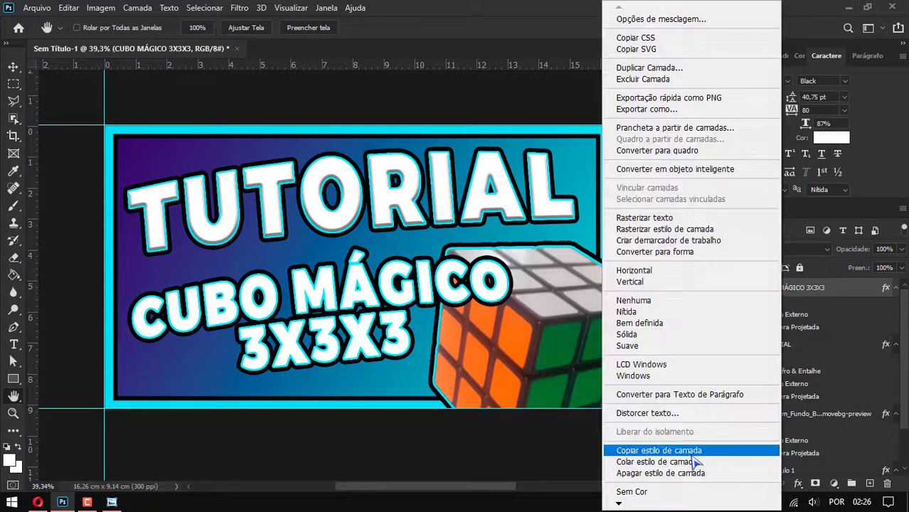
pyautogui.click(696, 462)
pyautogui.scroll(1, 364, 368)
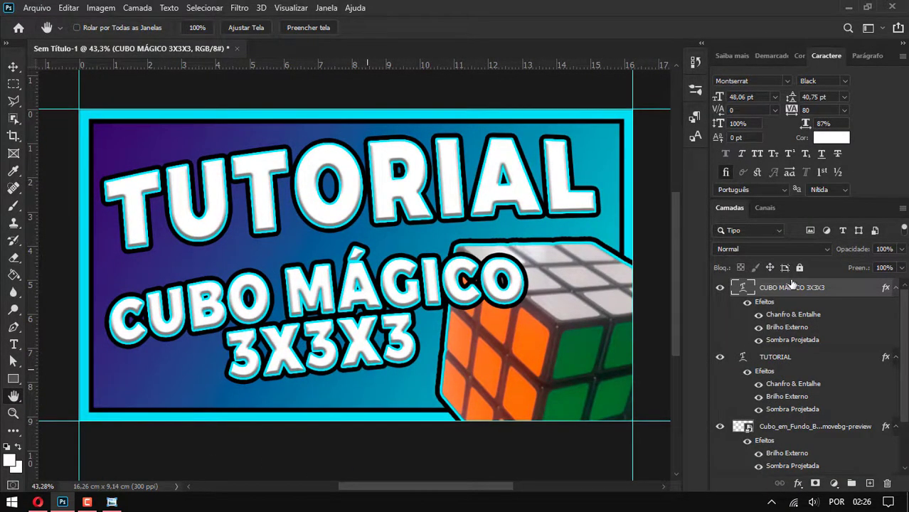
# Quick-export the finished thumbnail as a PNG and save it
pyautogui.click(37, 8)
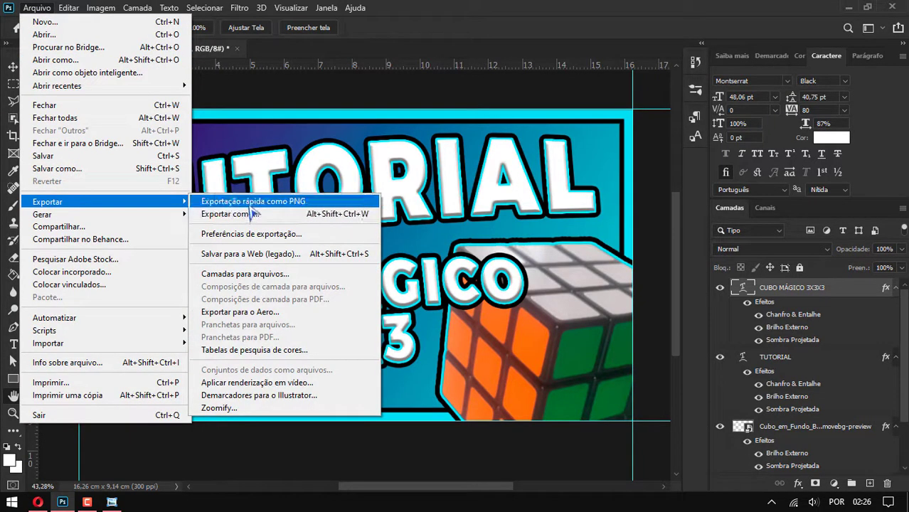
pyautogui.click(252, 206)
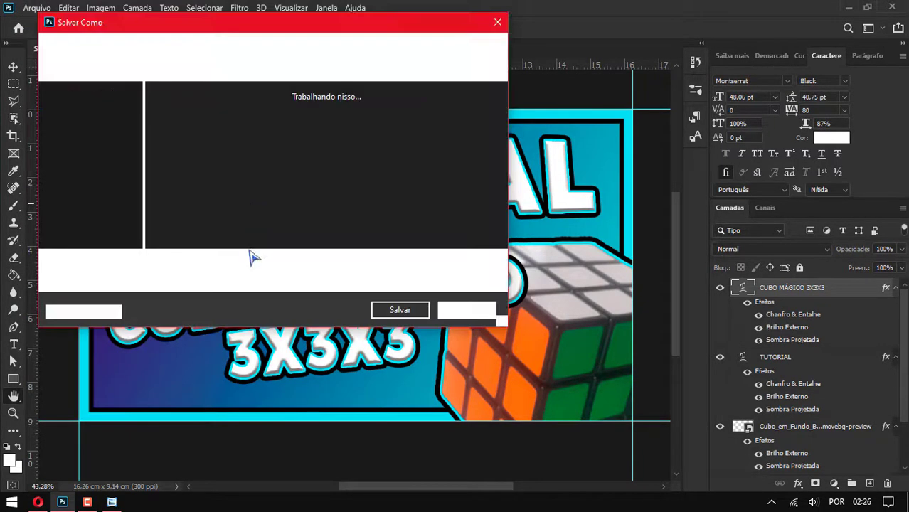
pyautogui.click(413, 310)
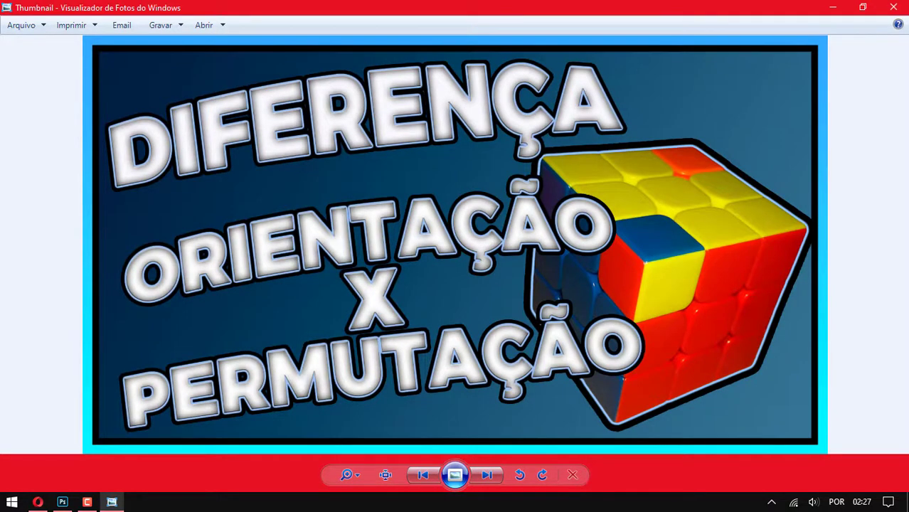
# Flip back and forth between Thumbnail01 and the older Thumbnail, then return to Photoshop
pyautogui.press('Right')
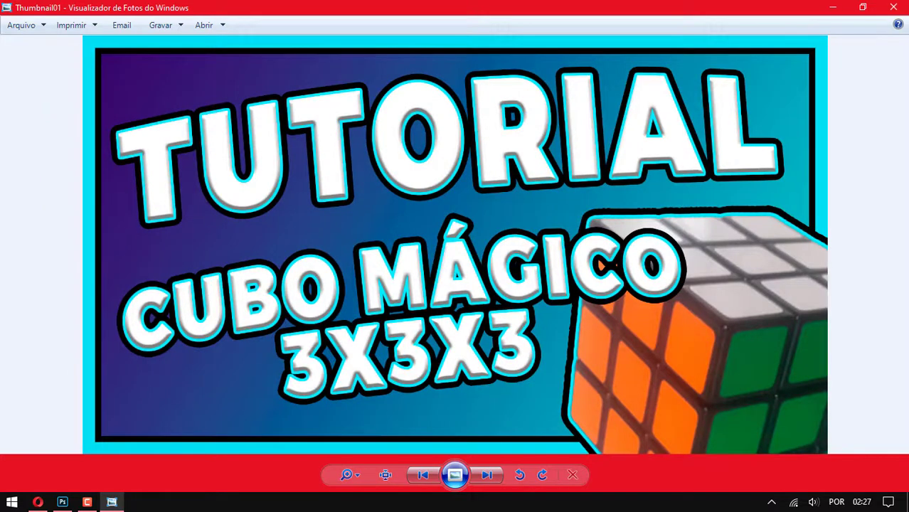
pyautogui.press('Left')
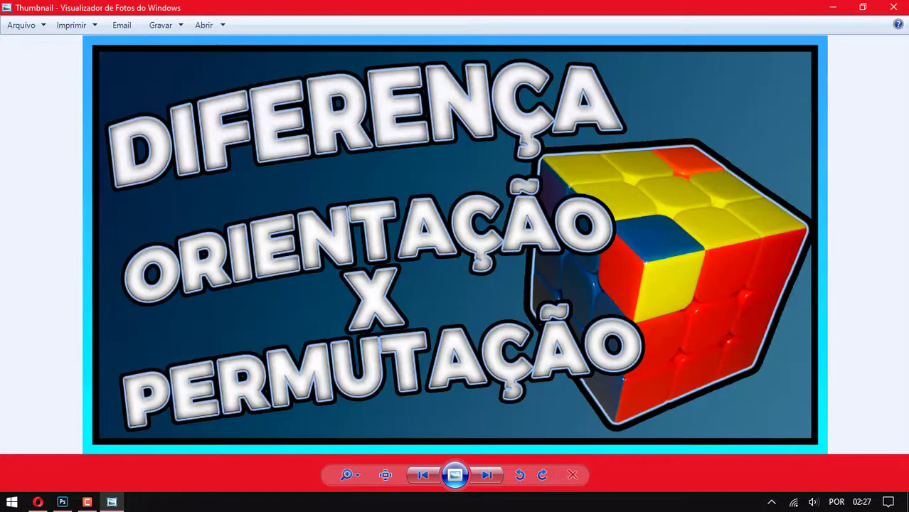
pyautogui.press('Right')
pyautogui.press('Left')
pyautogui.press('Right')
pyautogui.press('Left')
pyautogui.press('Right')
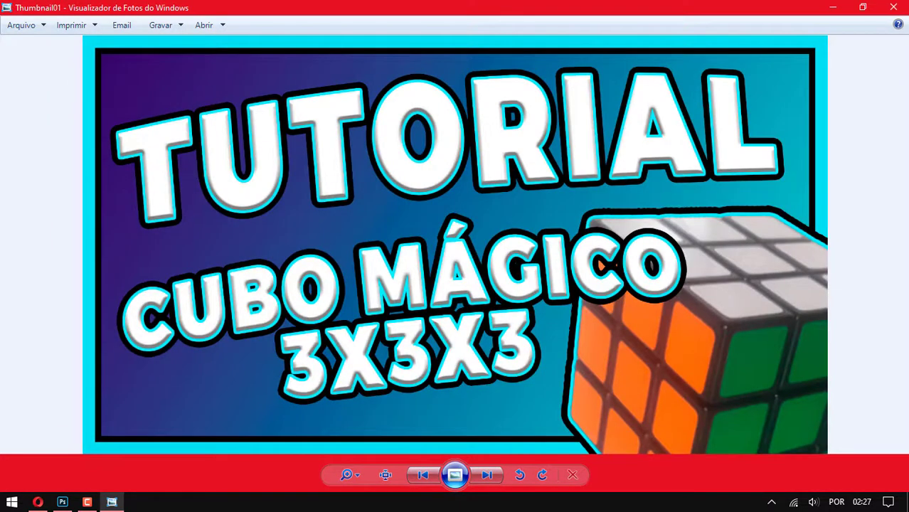
pyautogui.click(63, 501)
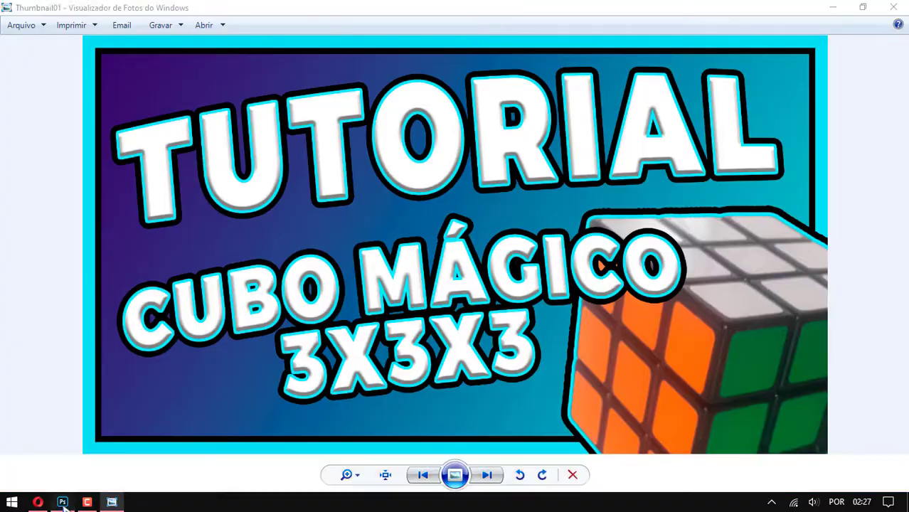
pyautogui.moveTo(232, 325); pyautogui.dragTo(240, 329)
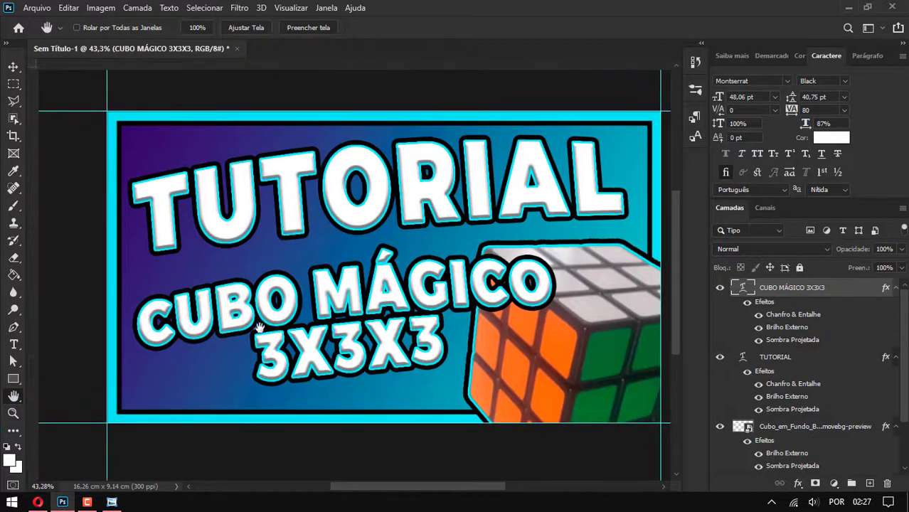
pyautogui.scroll(-3, 338, 331)
pyautogui.scroll(-3, 348, 320)
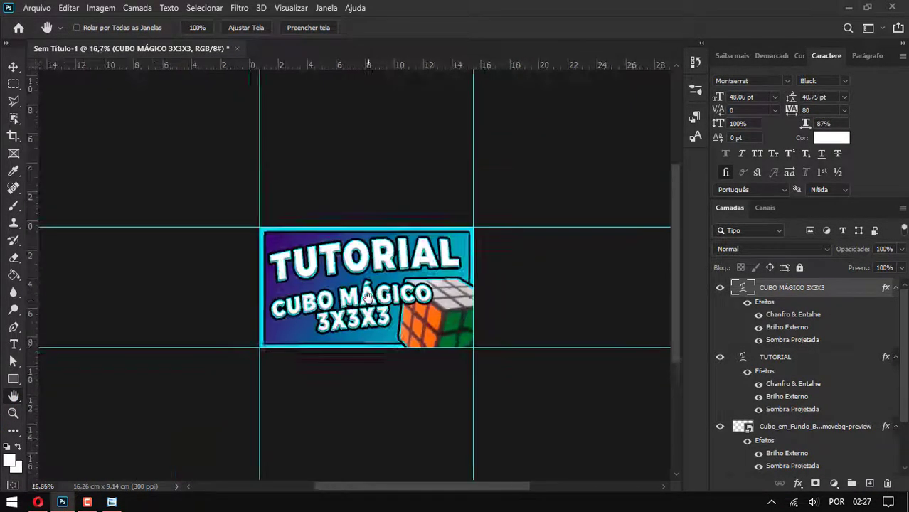
pyautogui.scroll(-3, 362, 305)
pyautogui.moveTo(459, 315); pyautogui.dragTo(433, 286)
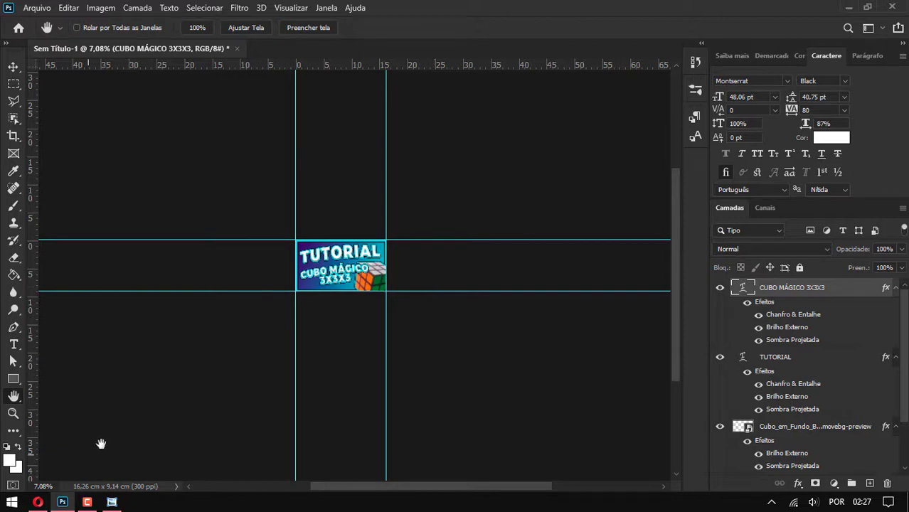
pyautogui.hotkey('ctrl', '0')
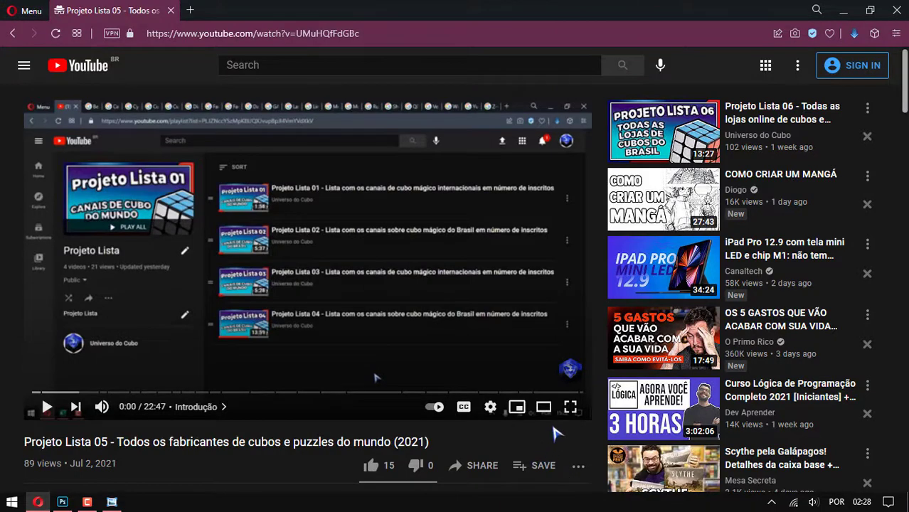
# Scroll further down the YouTube video page, then switch back to Photoshop
pyautogui.scroll(-6, 554, 432)
pyautogui.scroll(-2, 554, 430)
pyautogui.scroll(-10, 541, 448)
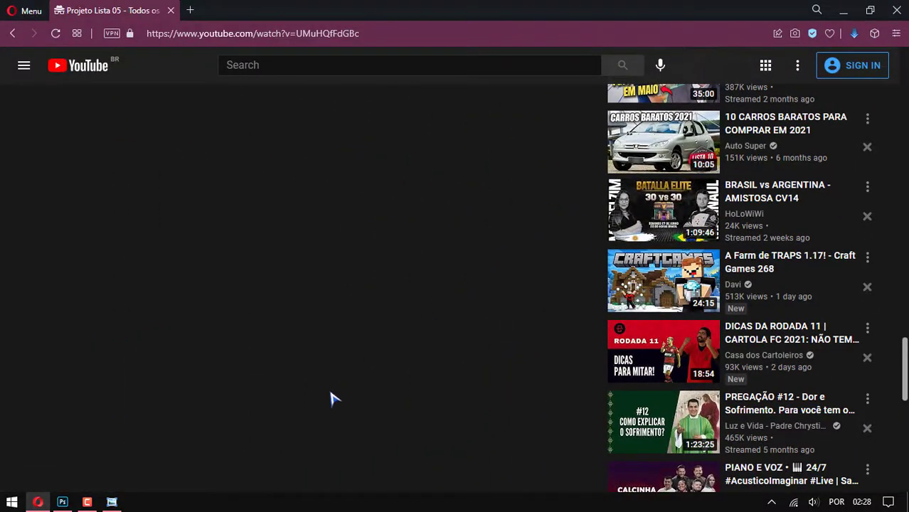
pyautogui.hotkey('alt', 'Tab')
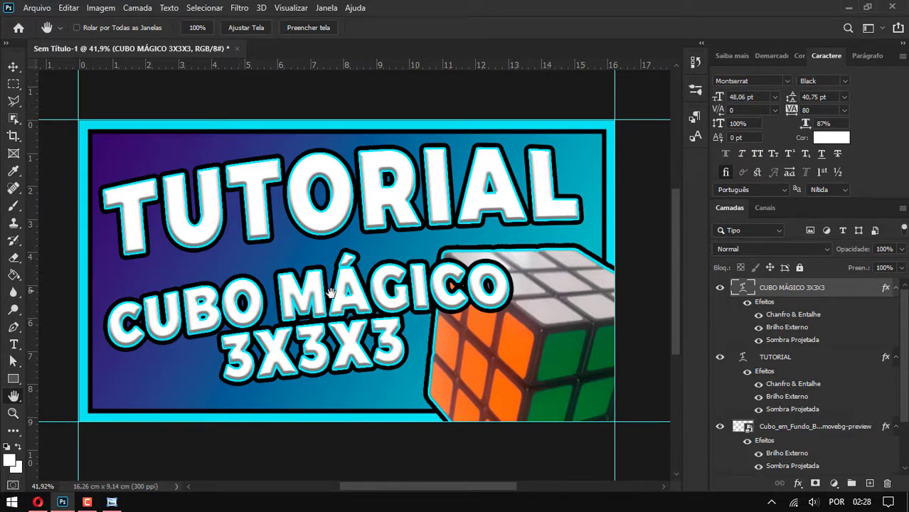
pyautogui.scroll(-2, 402, 334)
pyautogui.scroll(-3, 412, 348)
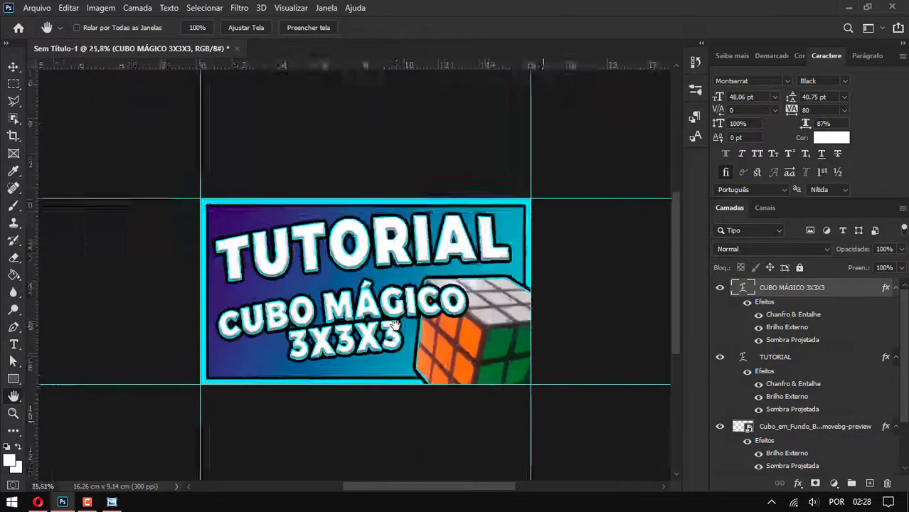
pyautogui.scroll(-3, 423, 366)
pyautogui.scroll(-2, 431, 377)
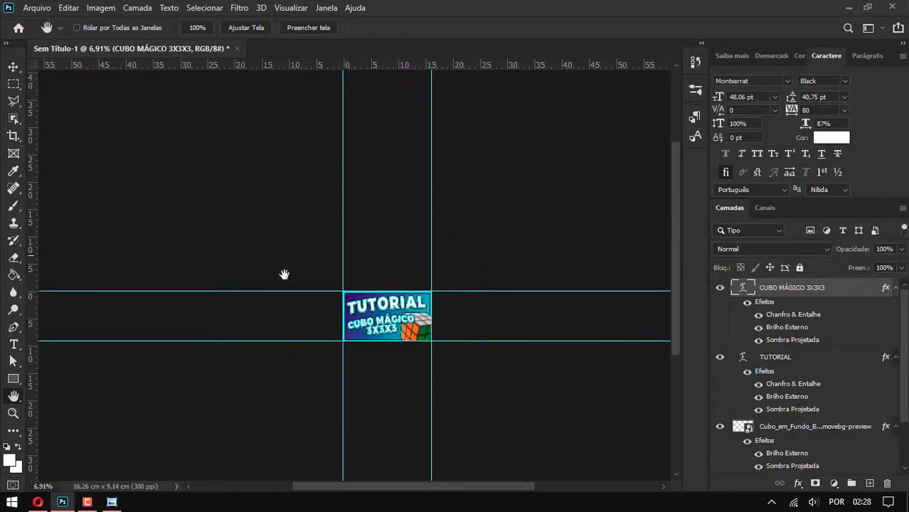
pyautogui.scroll(3, 424, 359)
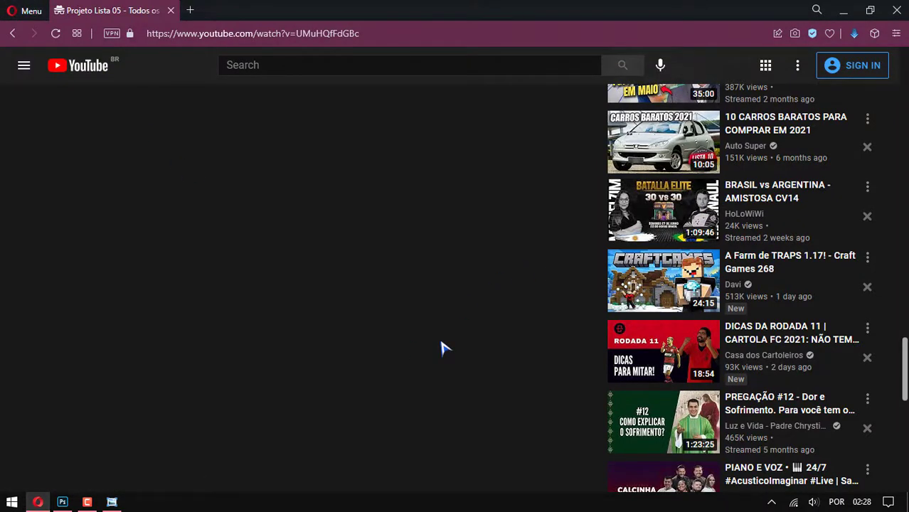
pyautogui.scroll(-3, 440, 347)
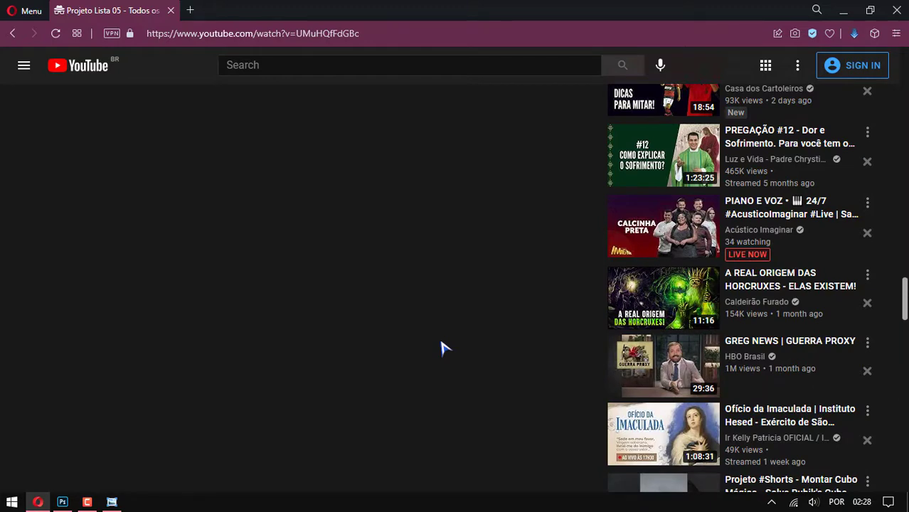
pyautogui.scroll(-3, 441, 347)
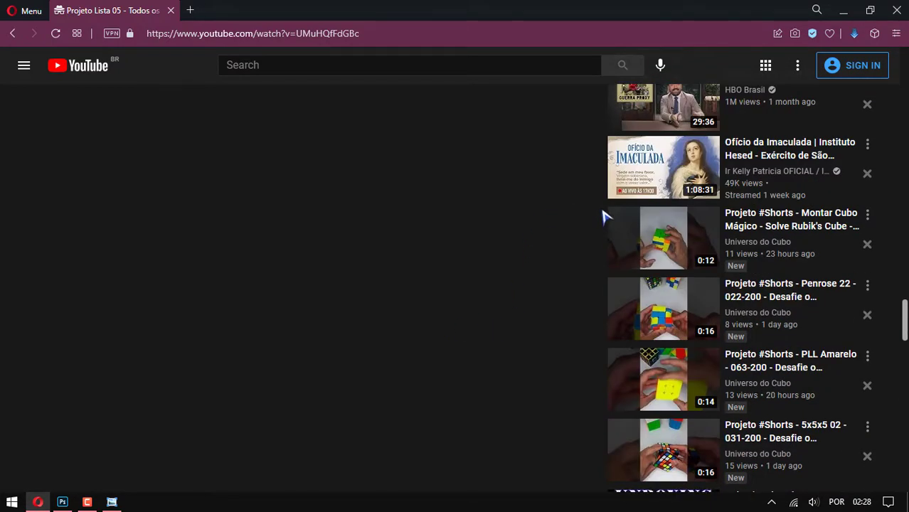
pyautogui.moveTo(663, 433)
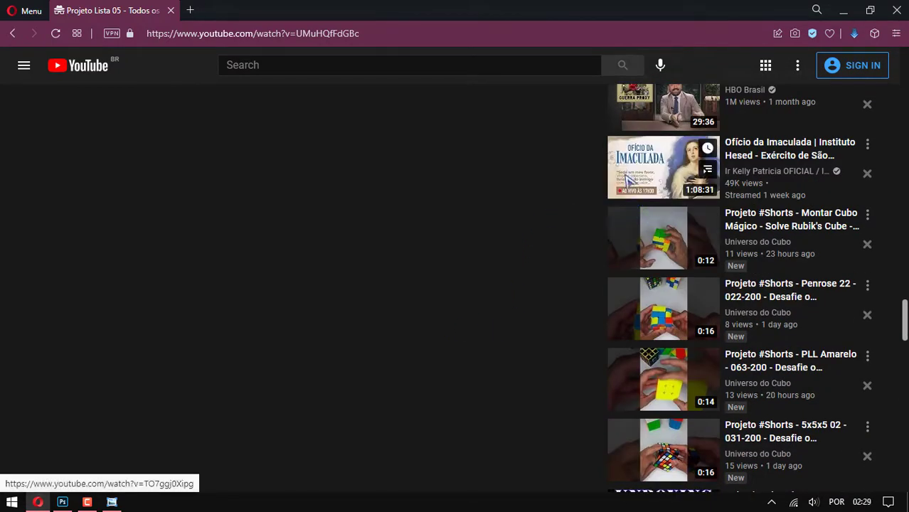
pyautogui.scroll(-3, 402, 250)
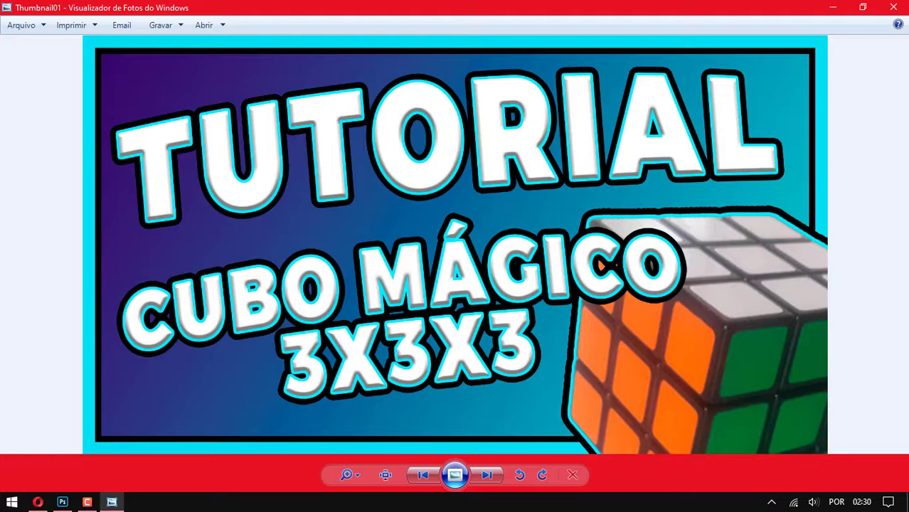
# Step back from Template 21 through Template 12 until the yellow Template 11 card shows
pyautogui.press('Left')
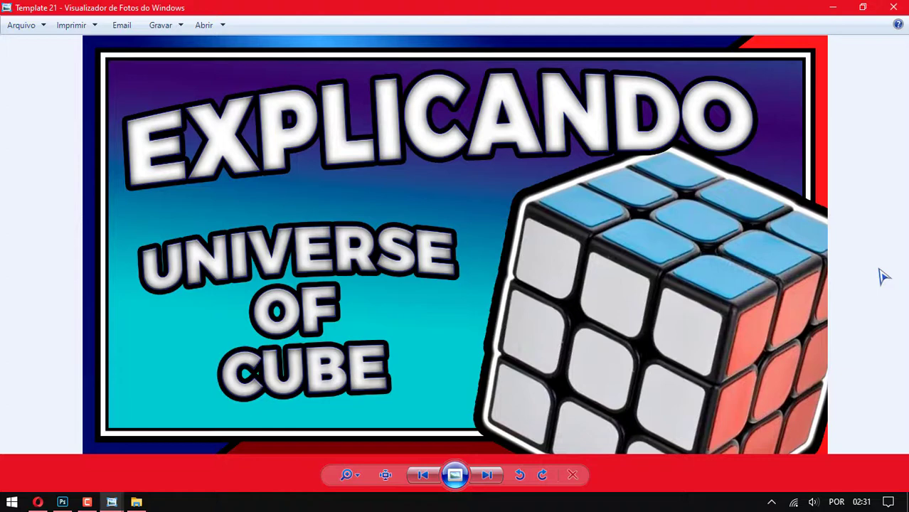
pyautogui.press('Left')
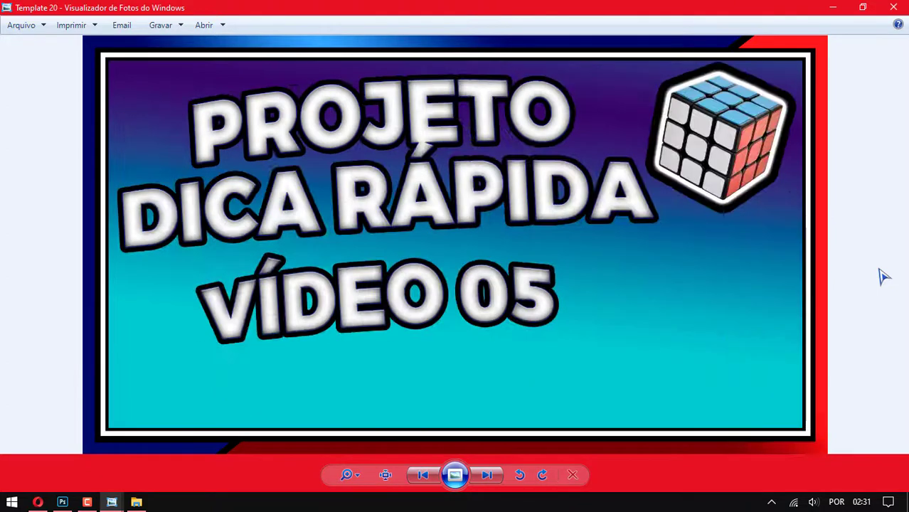
pyautogui.press('Left')
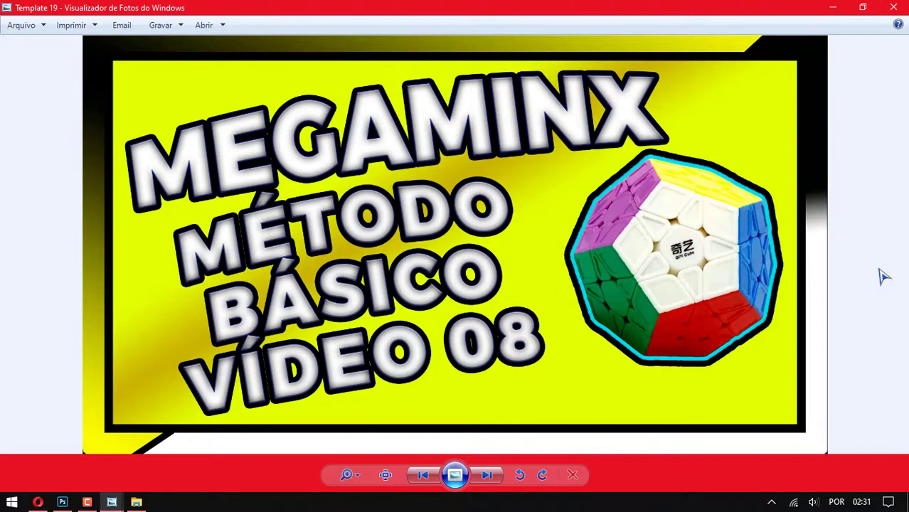
pyautogui.press('Left')
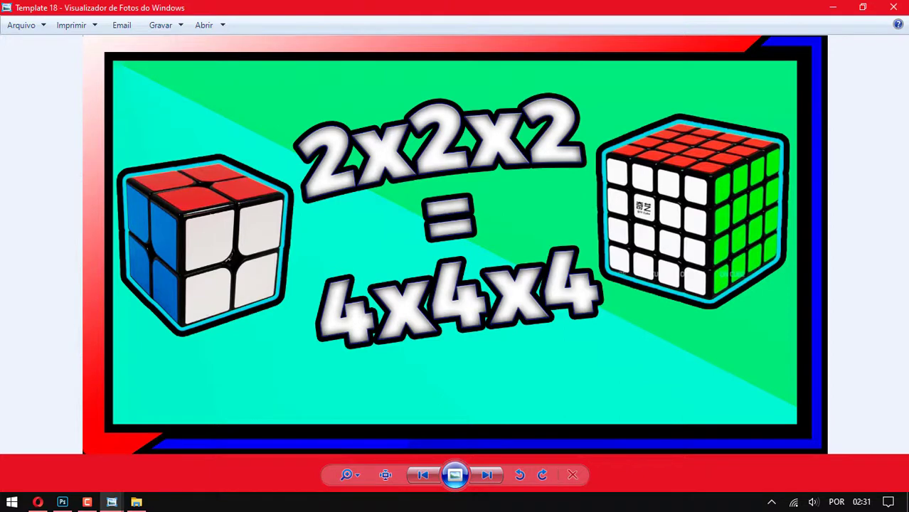
pyautogui.press('Left')
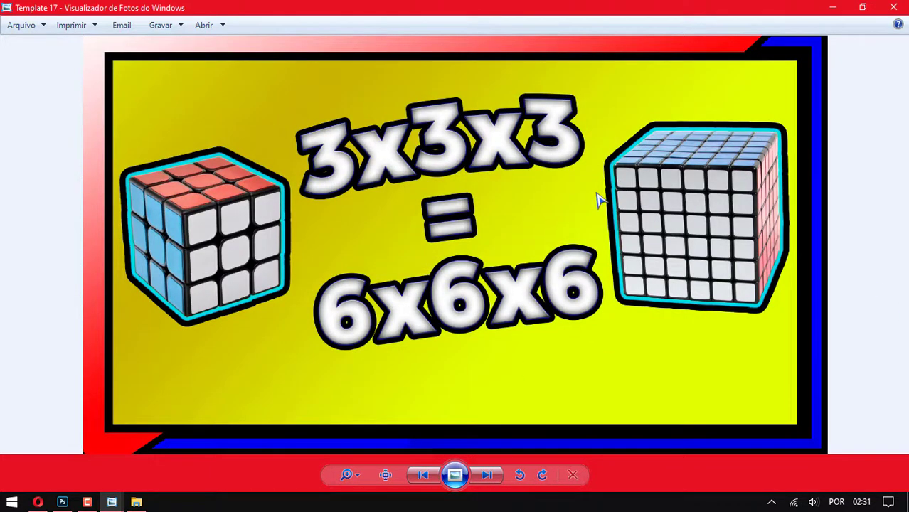
pyautogui.press('Left')
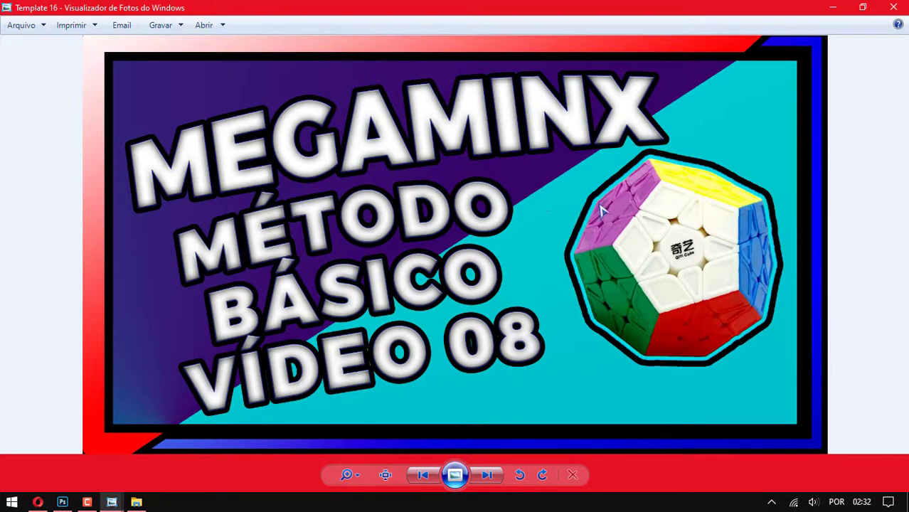
pyautogui.press('Left')
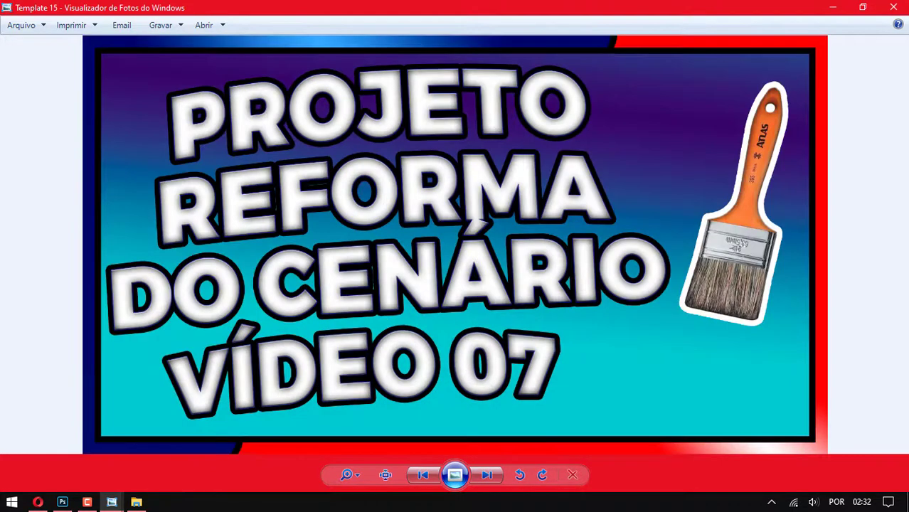
pyautogui.press('Left')
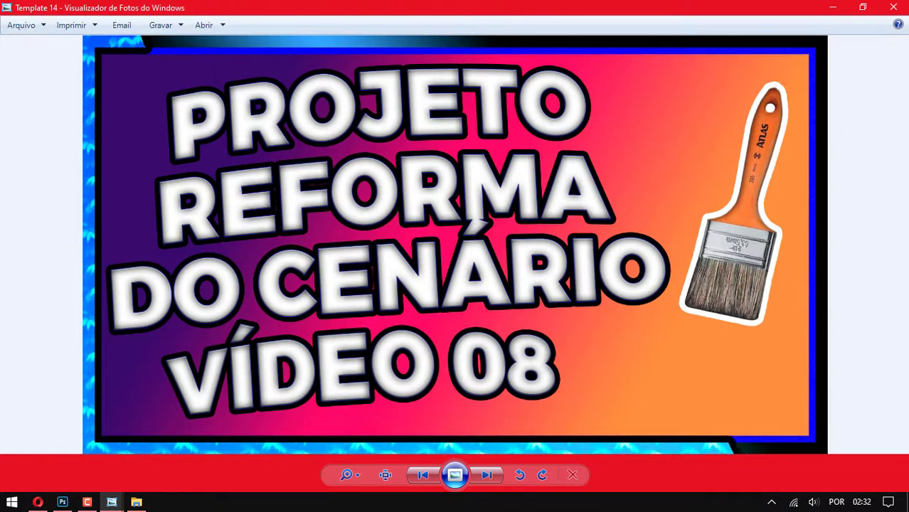
pyautogui.press('Left')
pyautogui.press('Left')
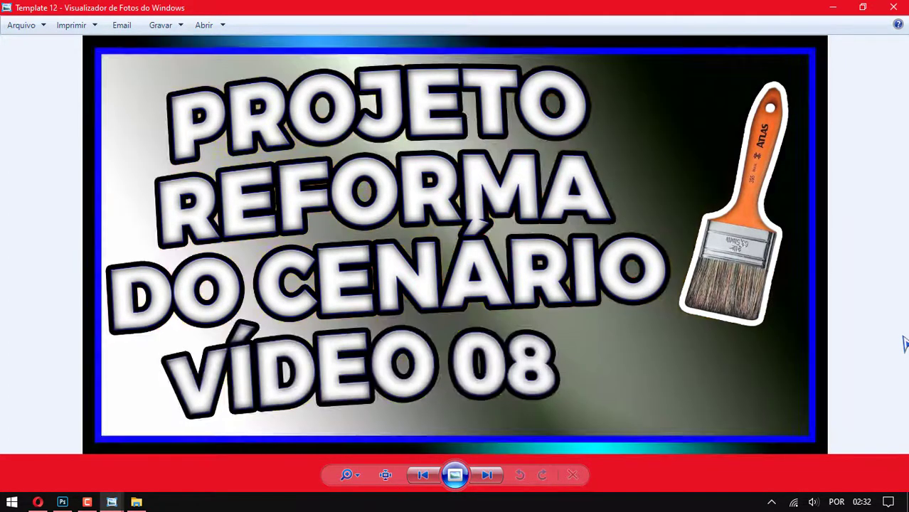
pyautogui.press('Left')
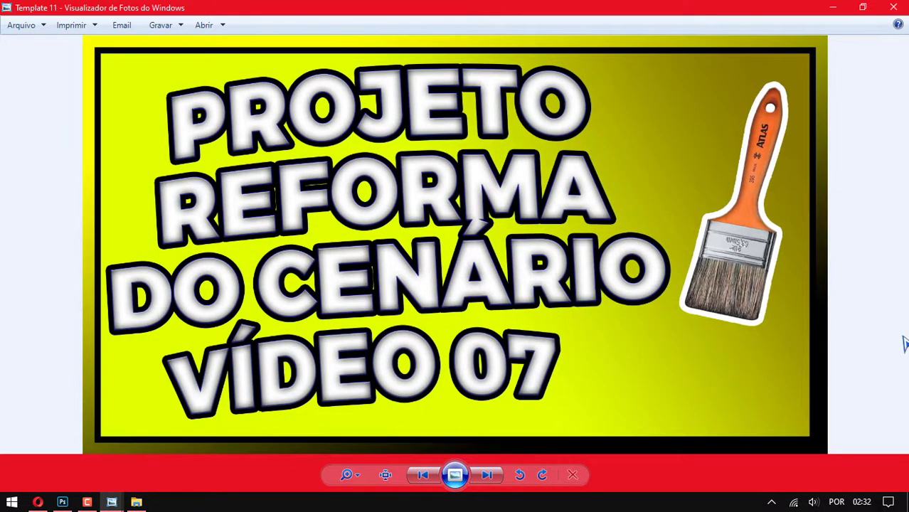
pyautogui.press('Left')
pyautogui.press('Left')
pyautogui.press('Left')
pyautogui.press('Left')
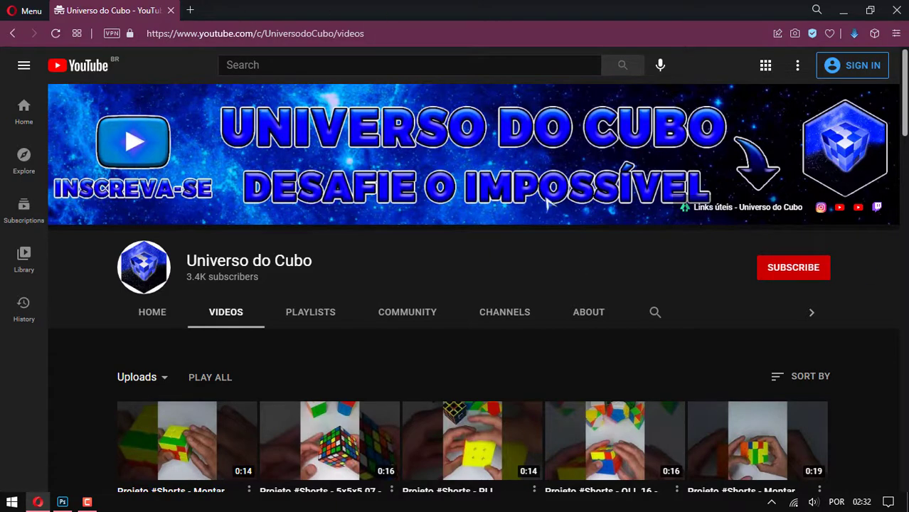
# Scroll down the channel's Videos tab to review its older cube thumbnails
pyautogui.scroll(-7, 596, 236)
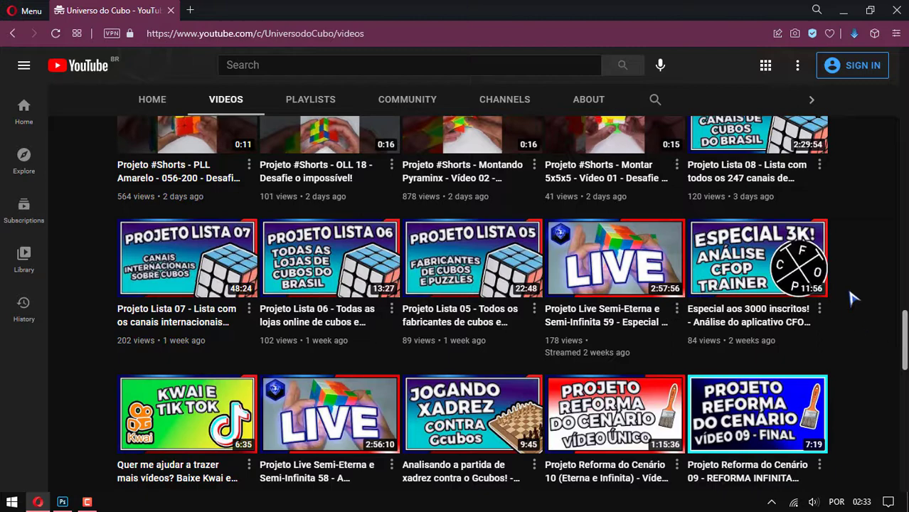
pyautogui.scroll(-3, 853, 298)
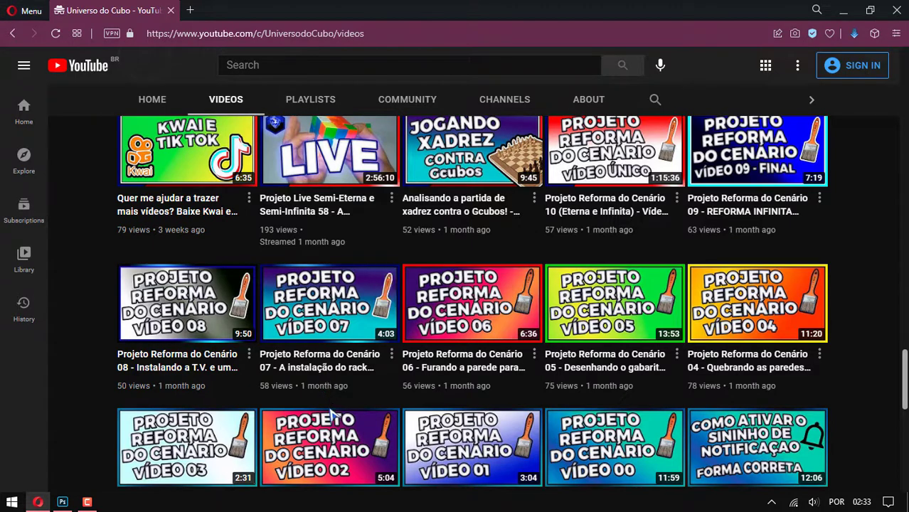
pyautogui.scroll(-1, 99, 386)
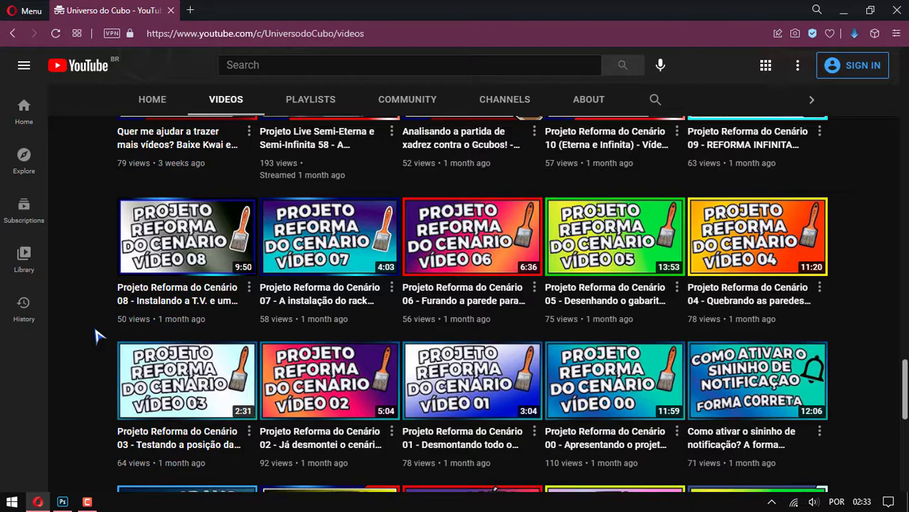
pyautogui.scroll(-1, 99, 336)
pyautogui.scroll(-2, 98, 337)
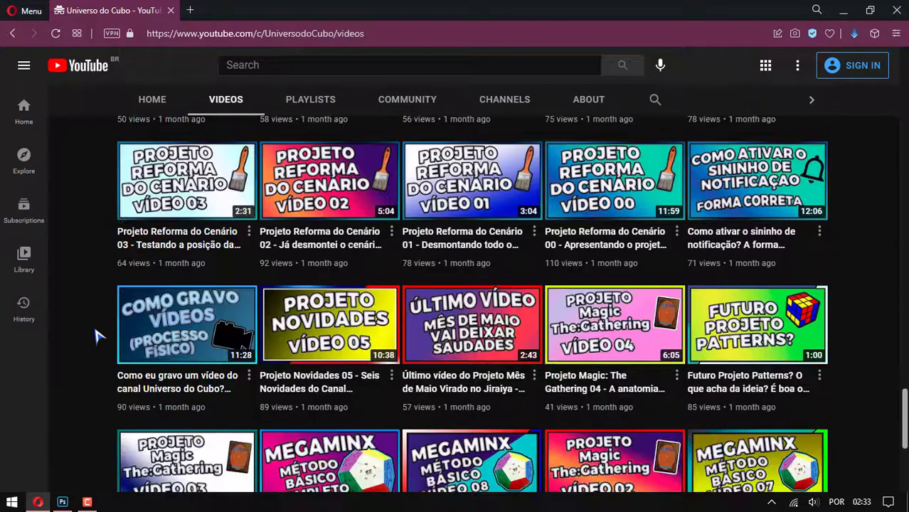
pyautogui.scroll(-2, 98, 336)
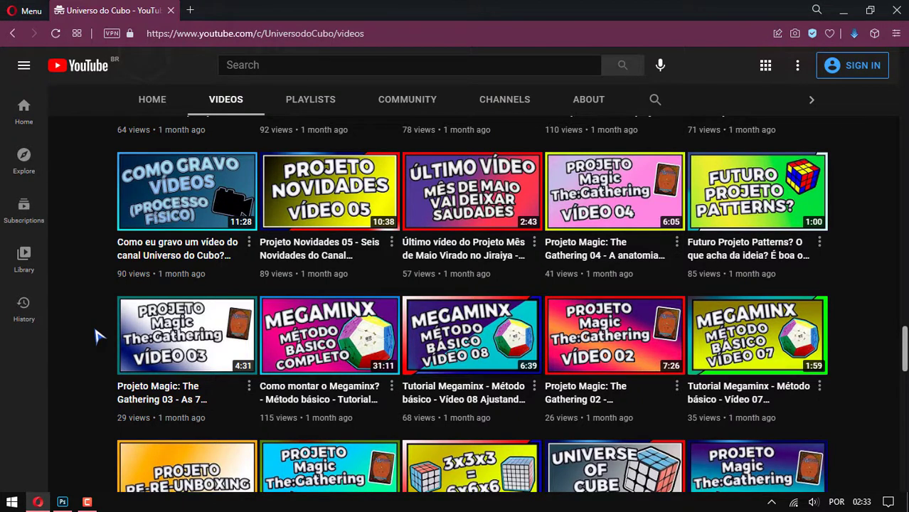
pyautogui.scroll(-5, 98, 336)
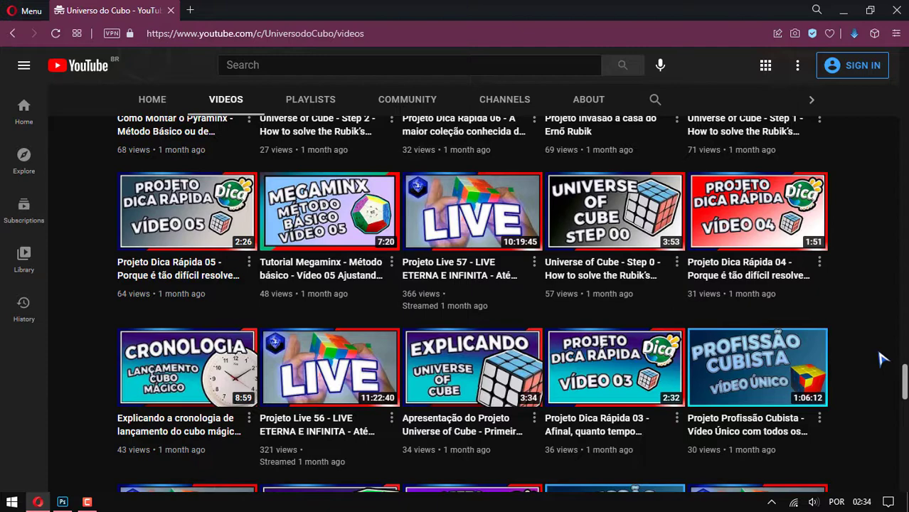
pyautogui.scroll(-5, 882, 359)
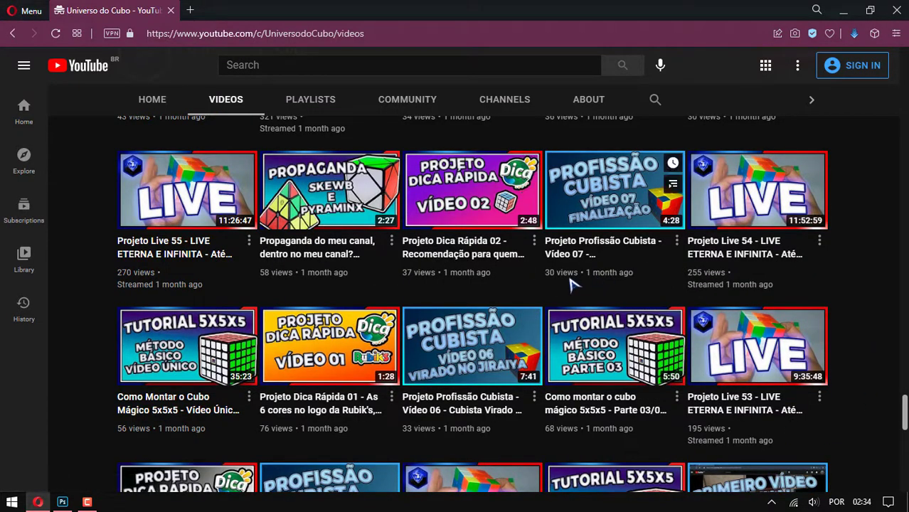
pyautogui.moveTo(471, 346)
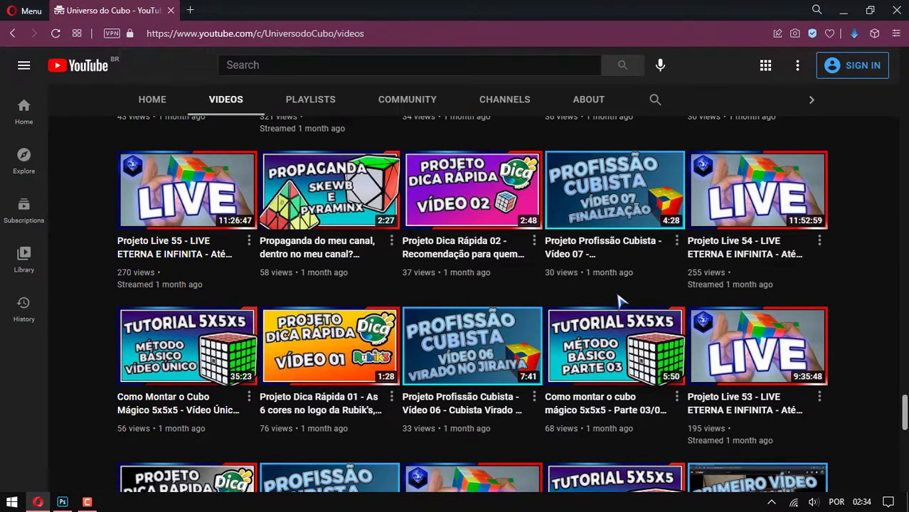
pyautogui.moveTo(449, 441)
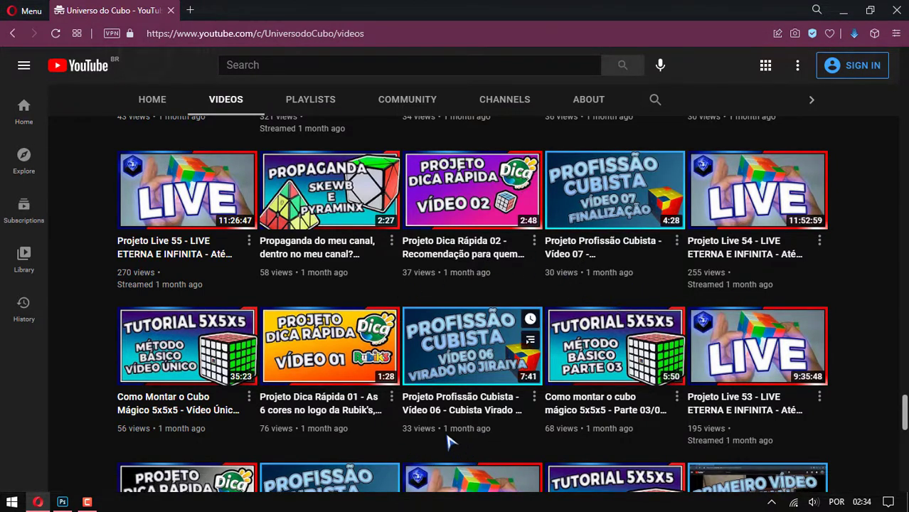
pyautogui.scroll(-1, 448, 441)
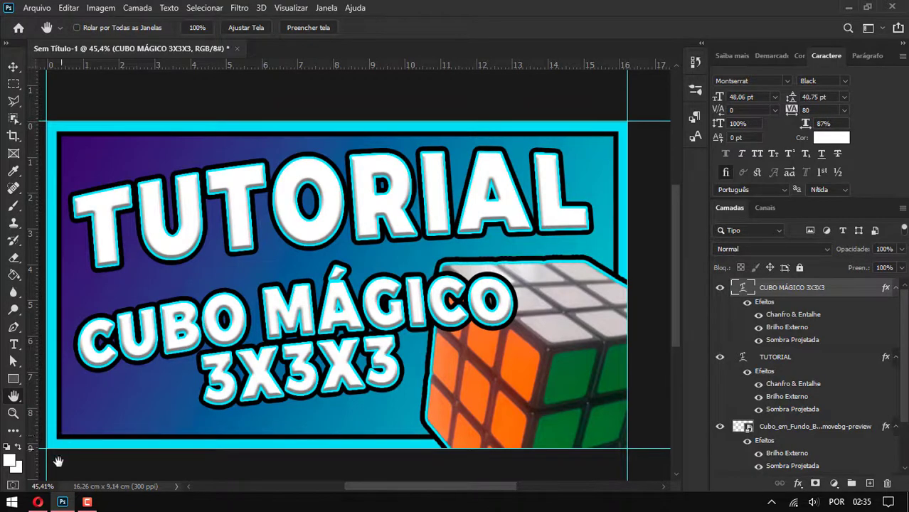
# Switch to Opera showing the Universo do Cubo channel's video grid
pyautogui.click(38, 501)
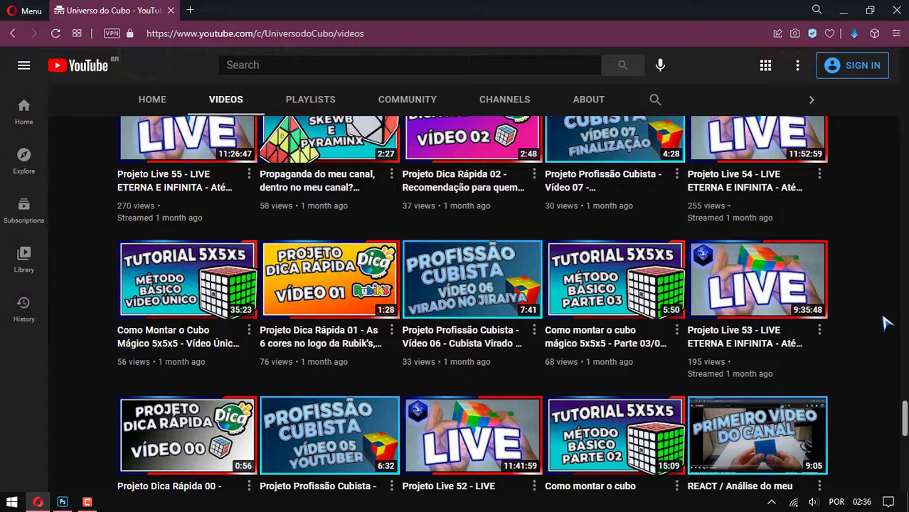
# Switch from the browser back to the finished CUBO MÁGICO 3X3X3 thumbnail in Photoshop
pyautogui.click(844, 10)
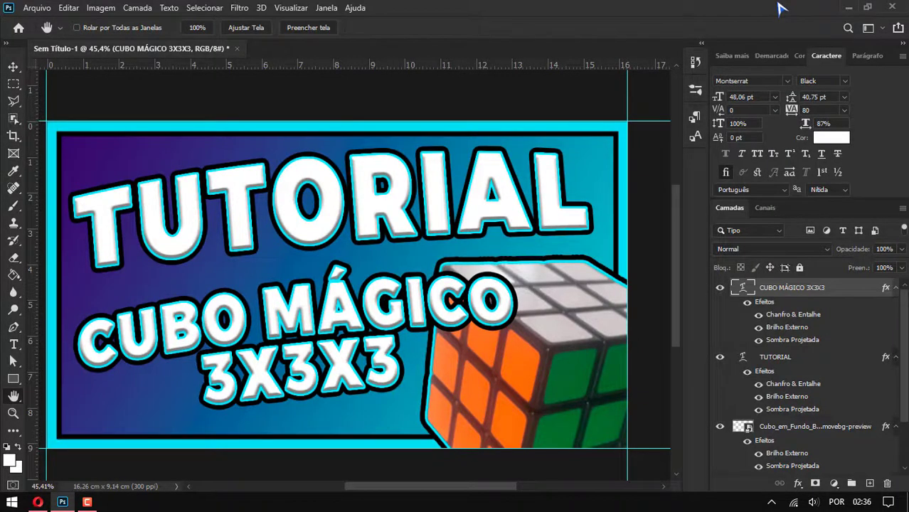